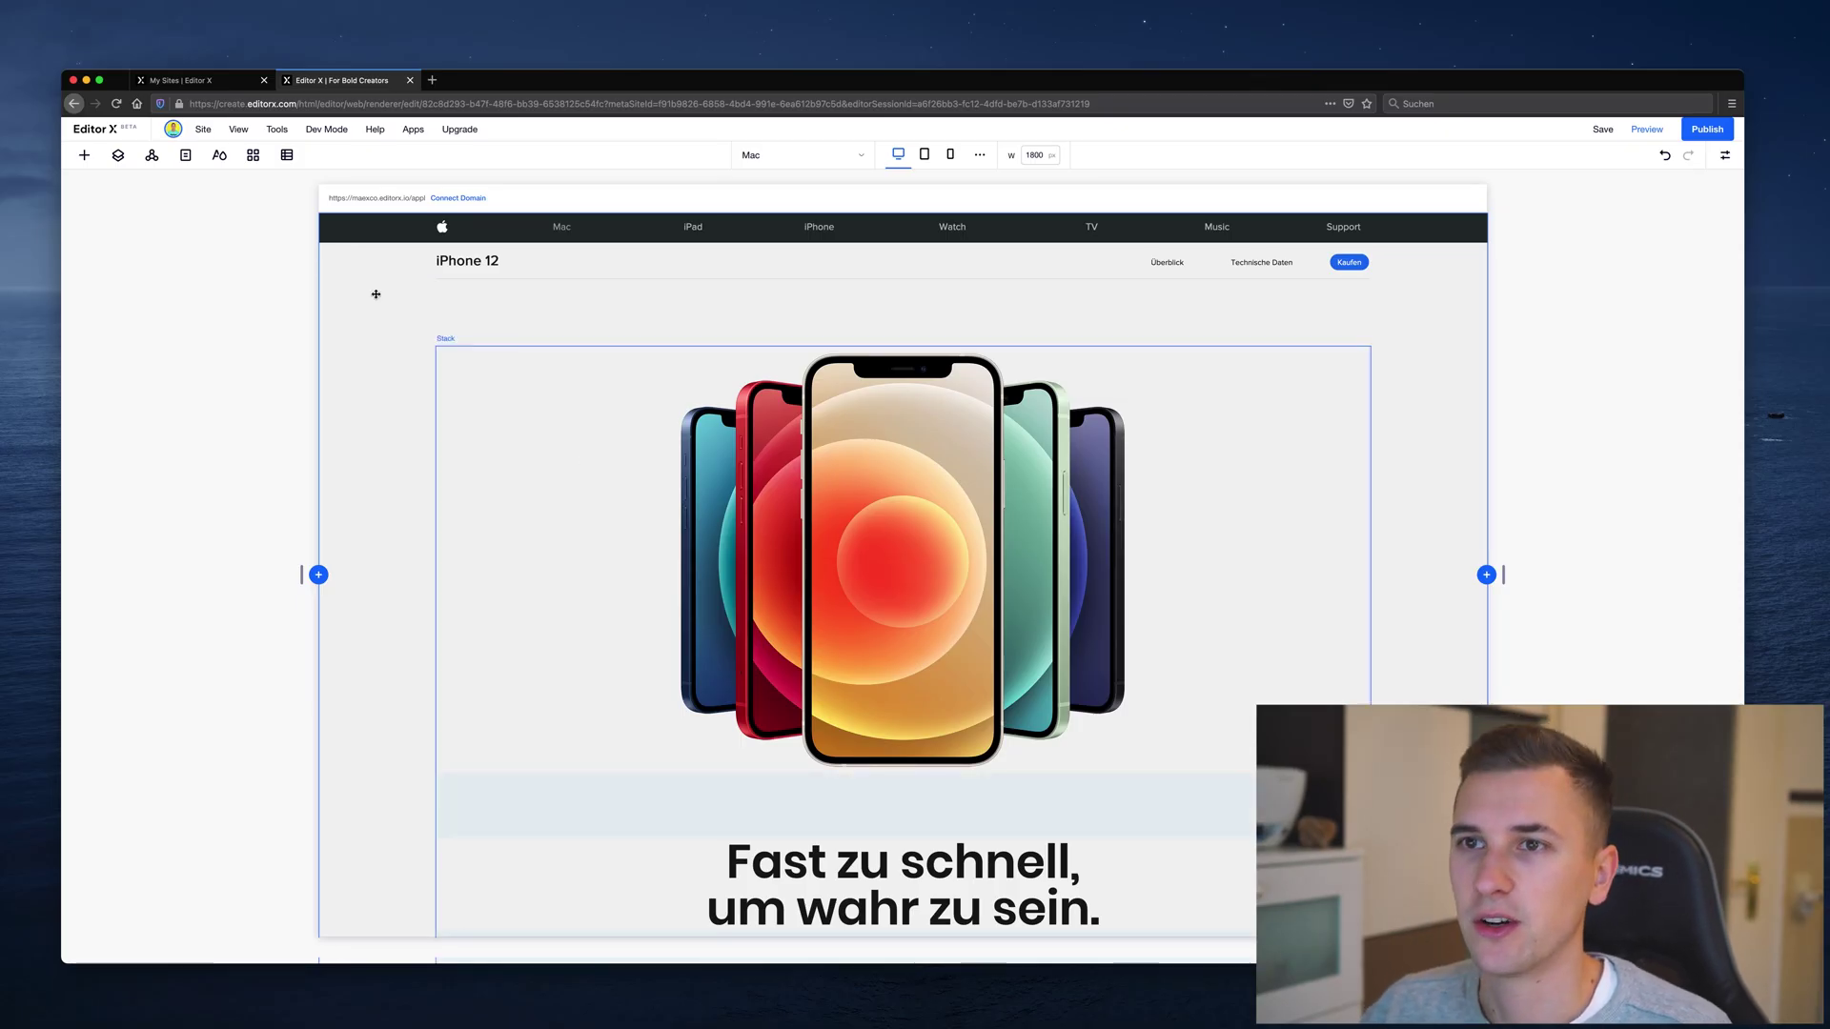
Open the Layers panel, select the iPhone 12 section to inspect it, then deselect it
click(117, 155)
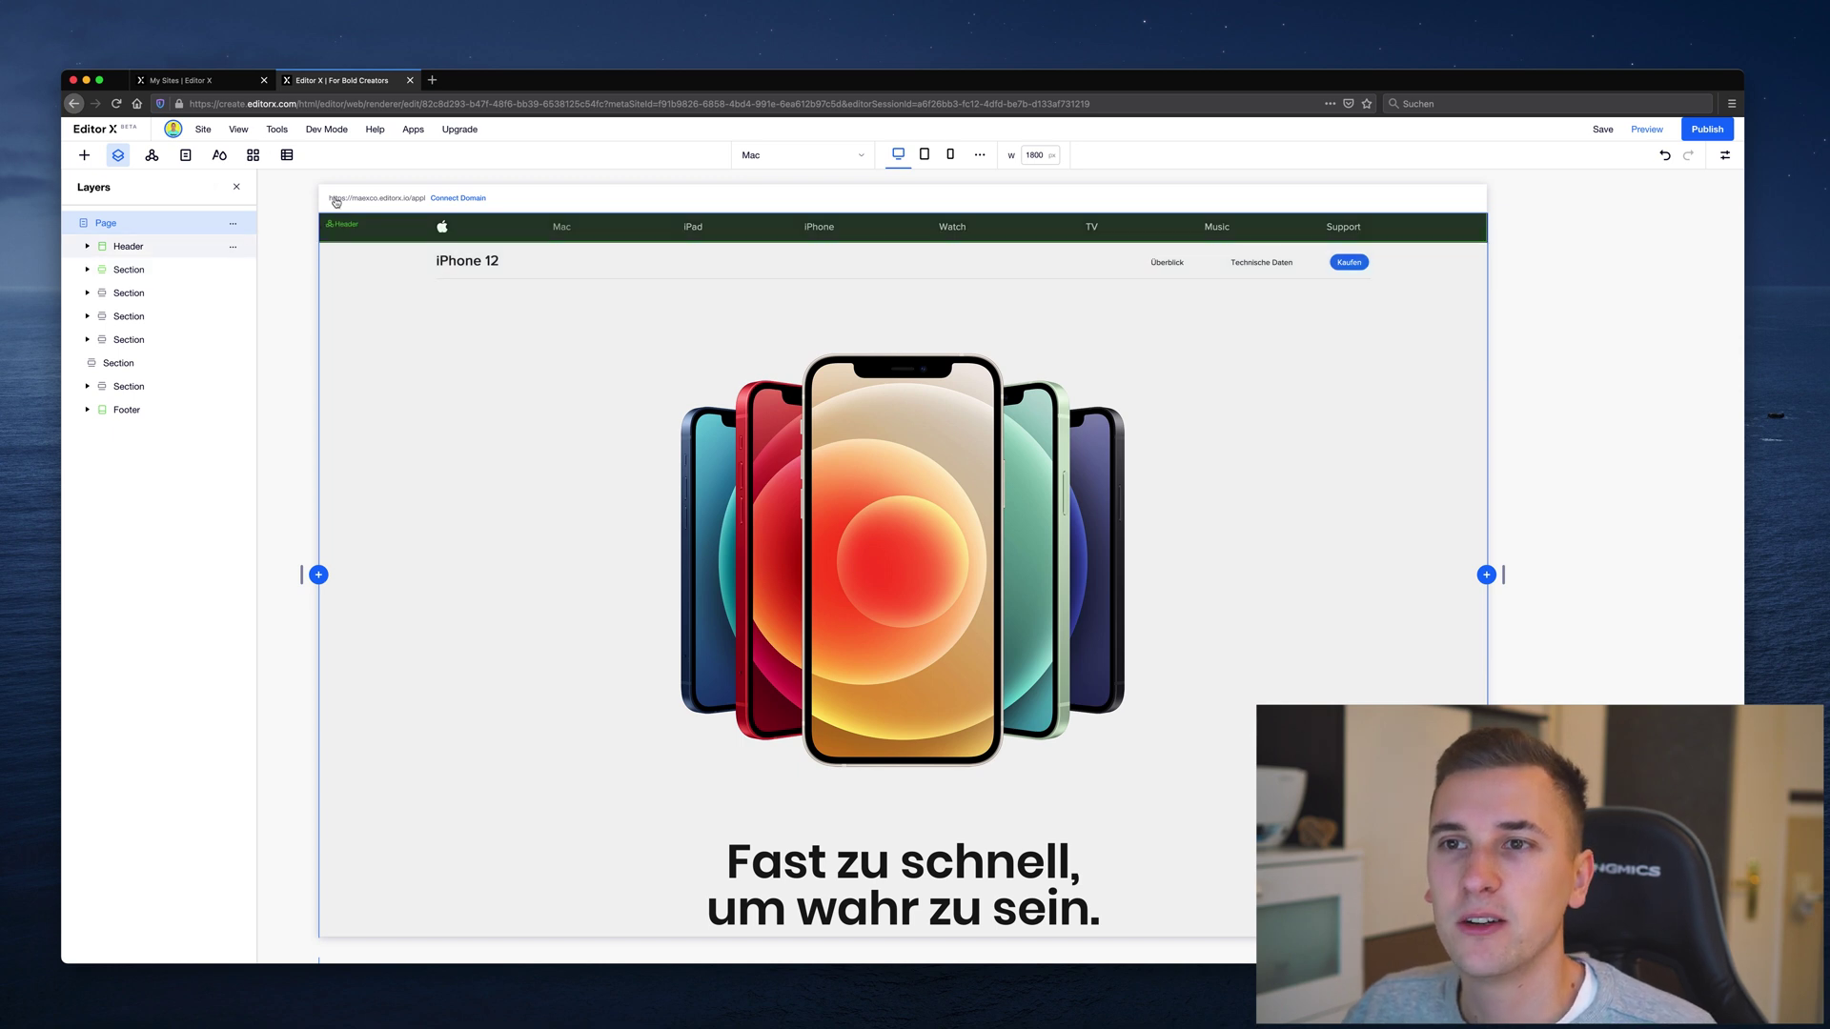
click(344, 267)
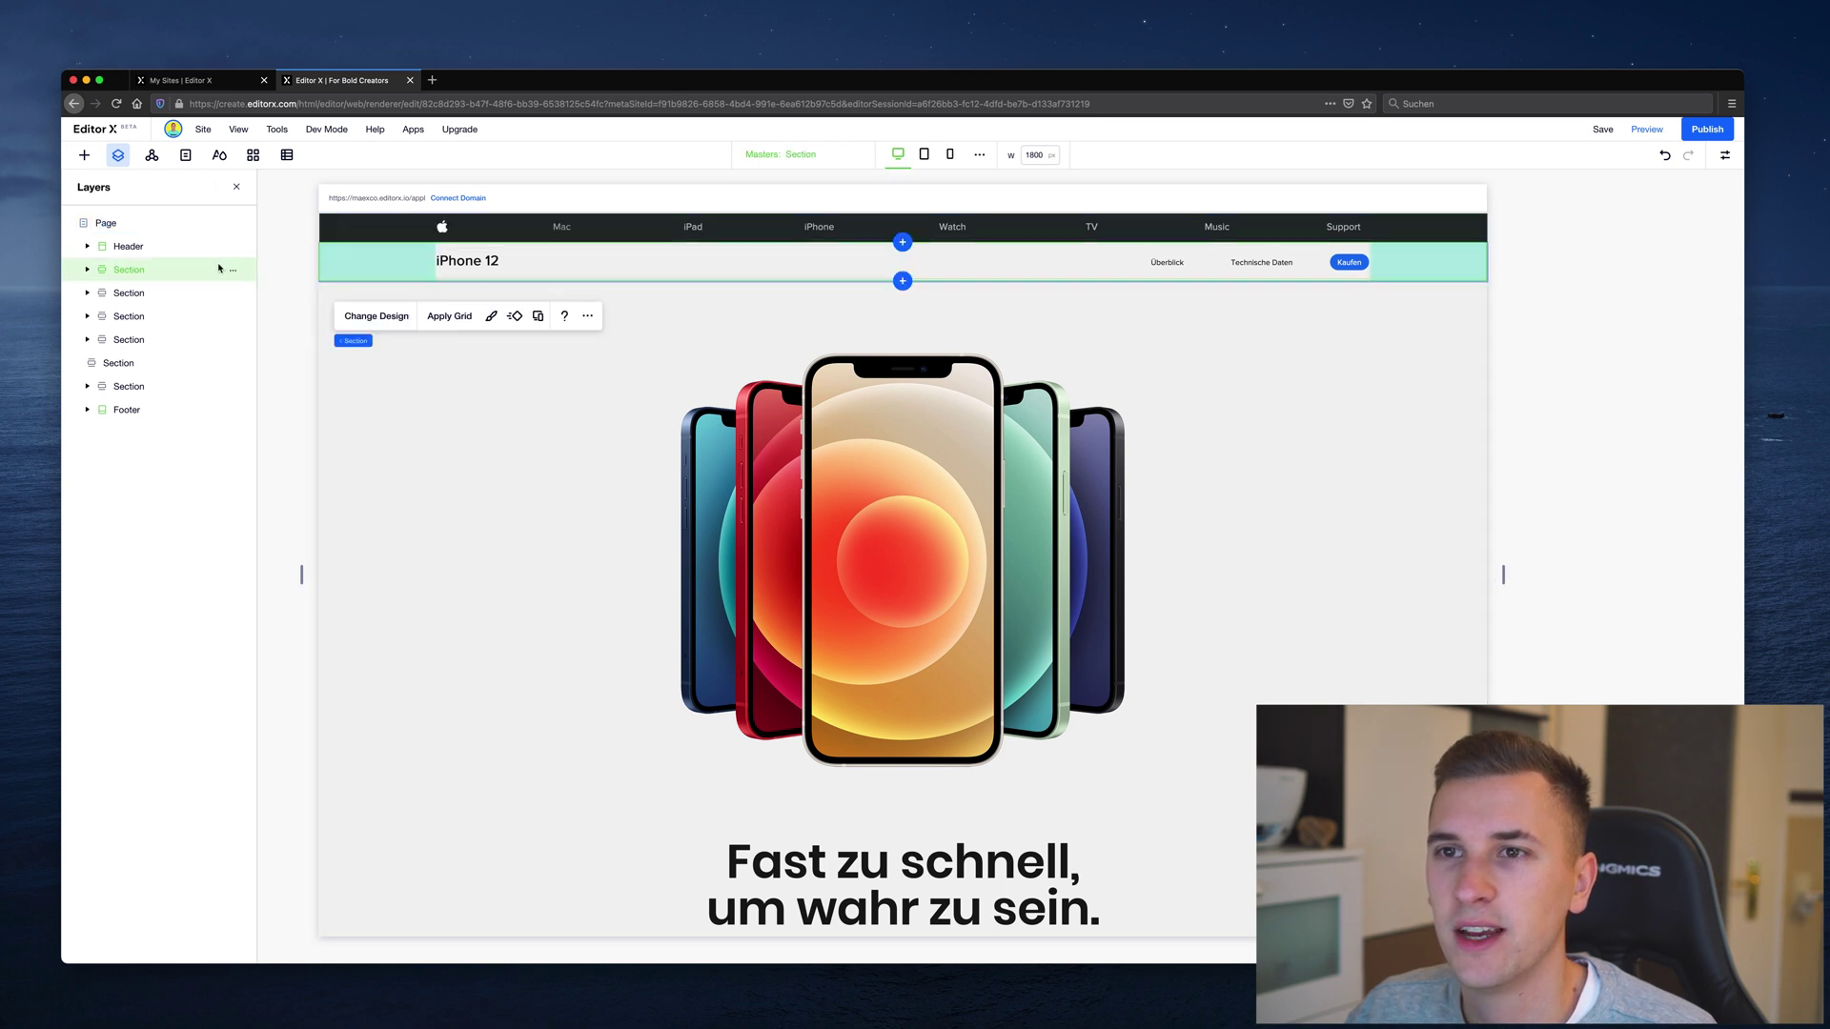
key(Escape)
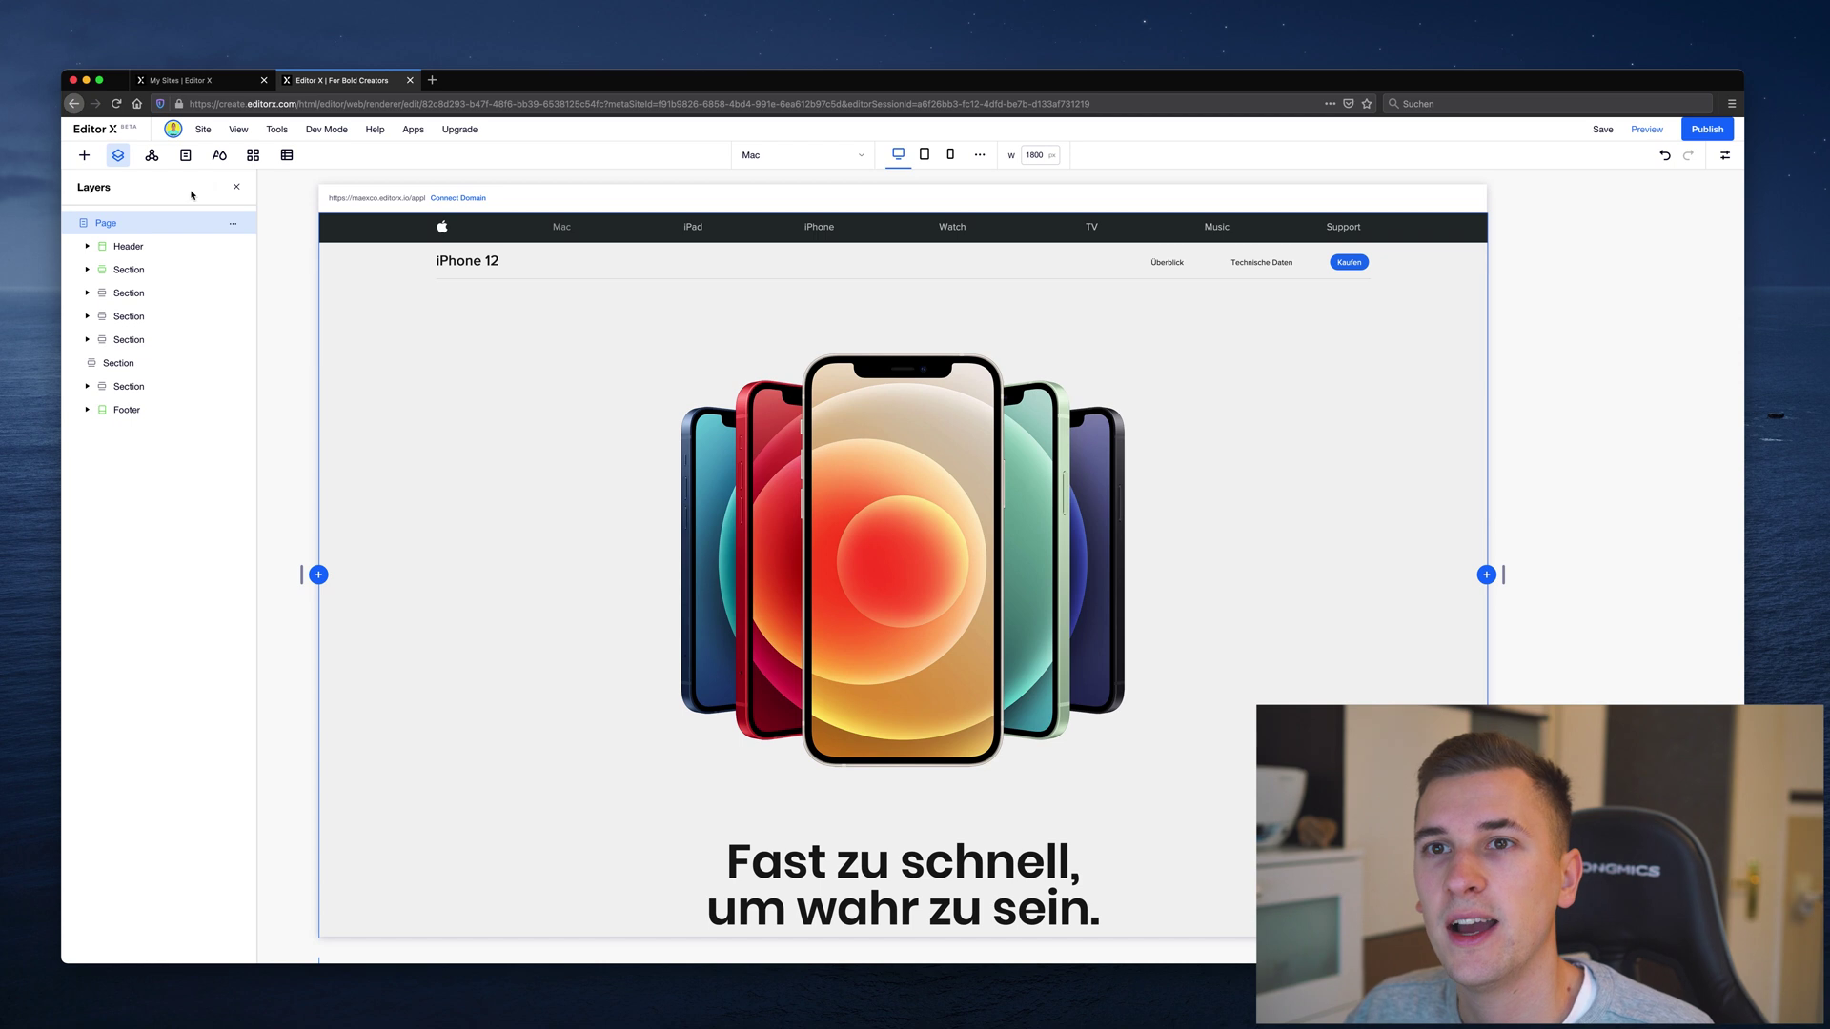
Review the header, section and footer masters in Site Masters, then bring up the page dropdown
click(158, 159)
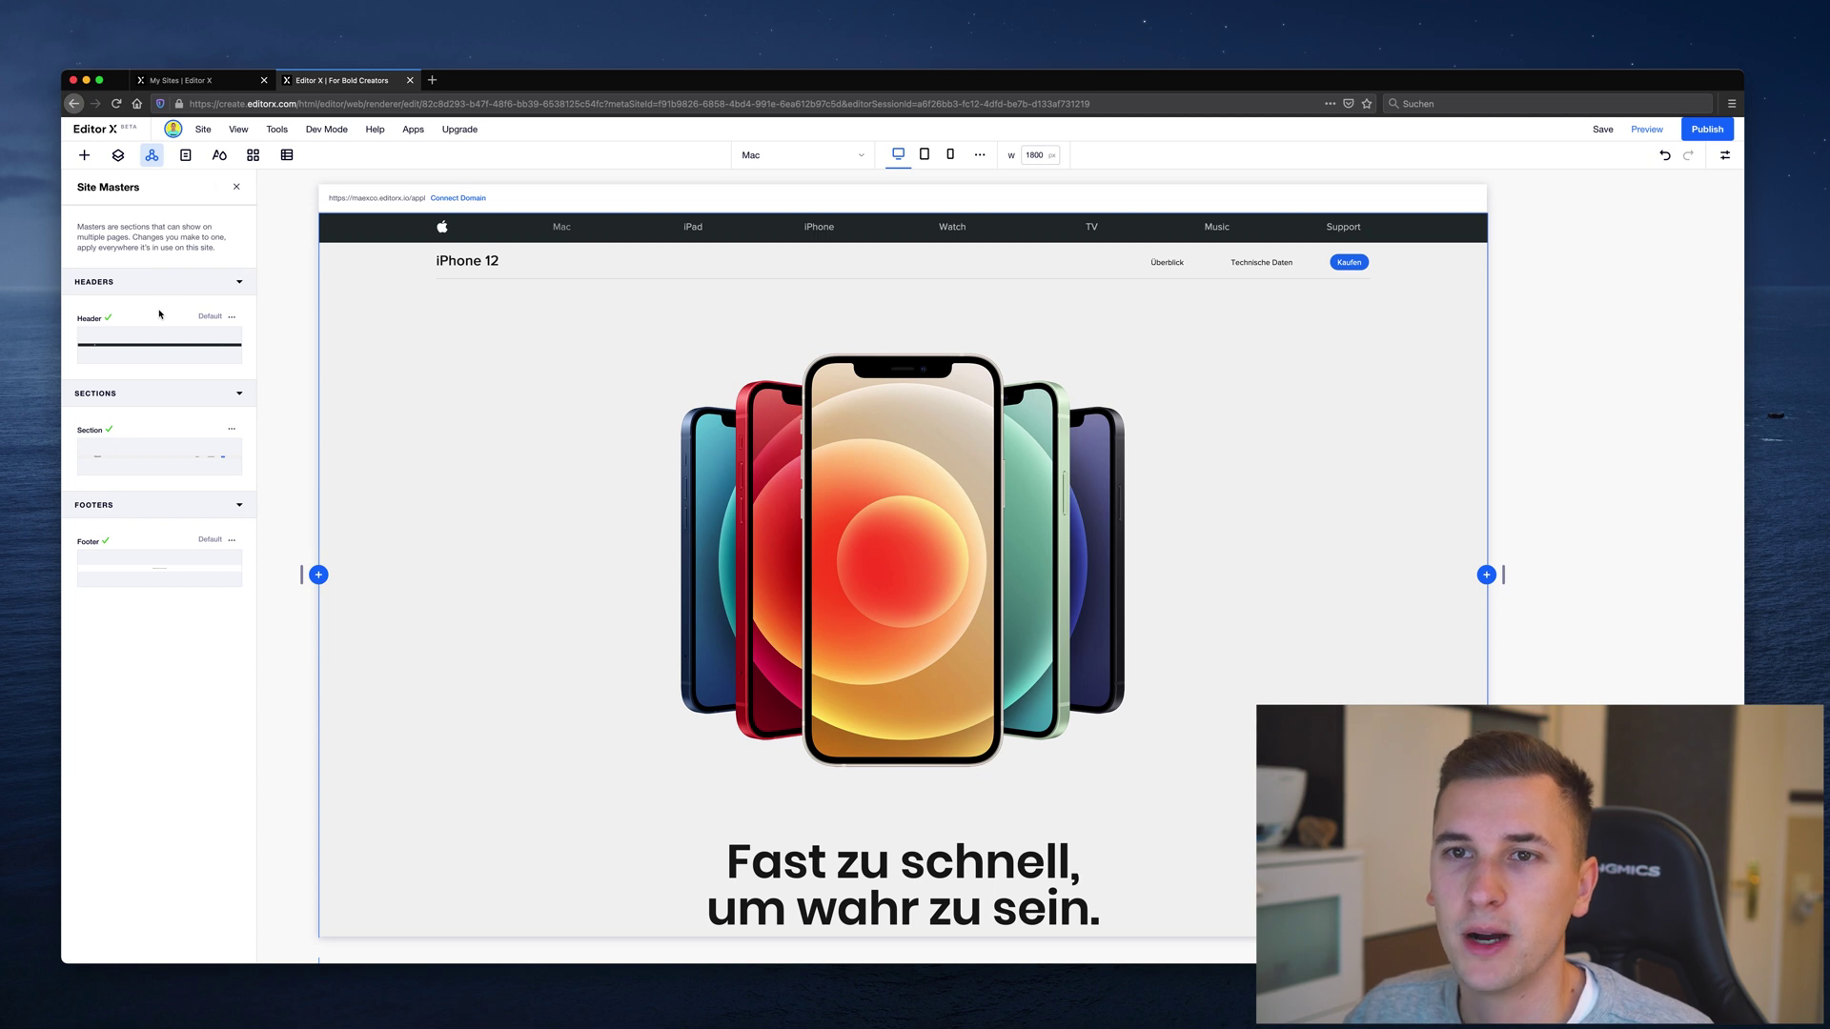
mouse_move(102, 345)
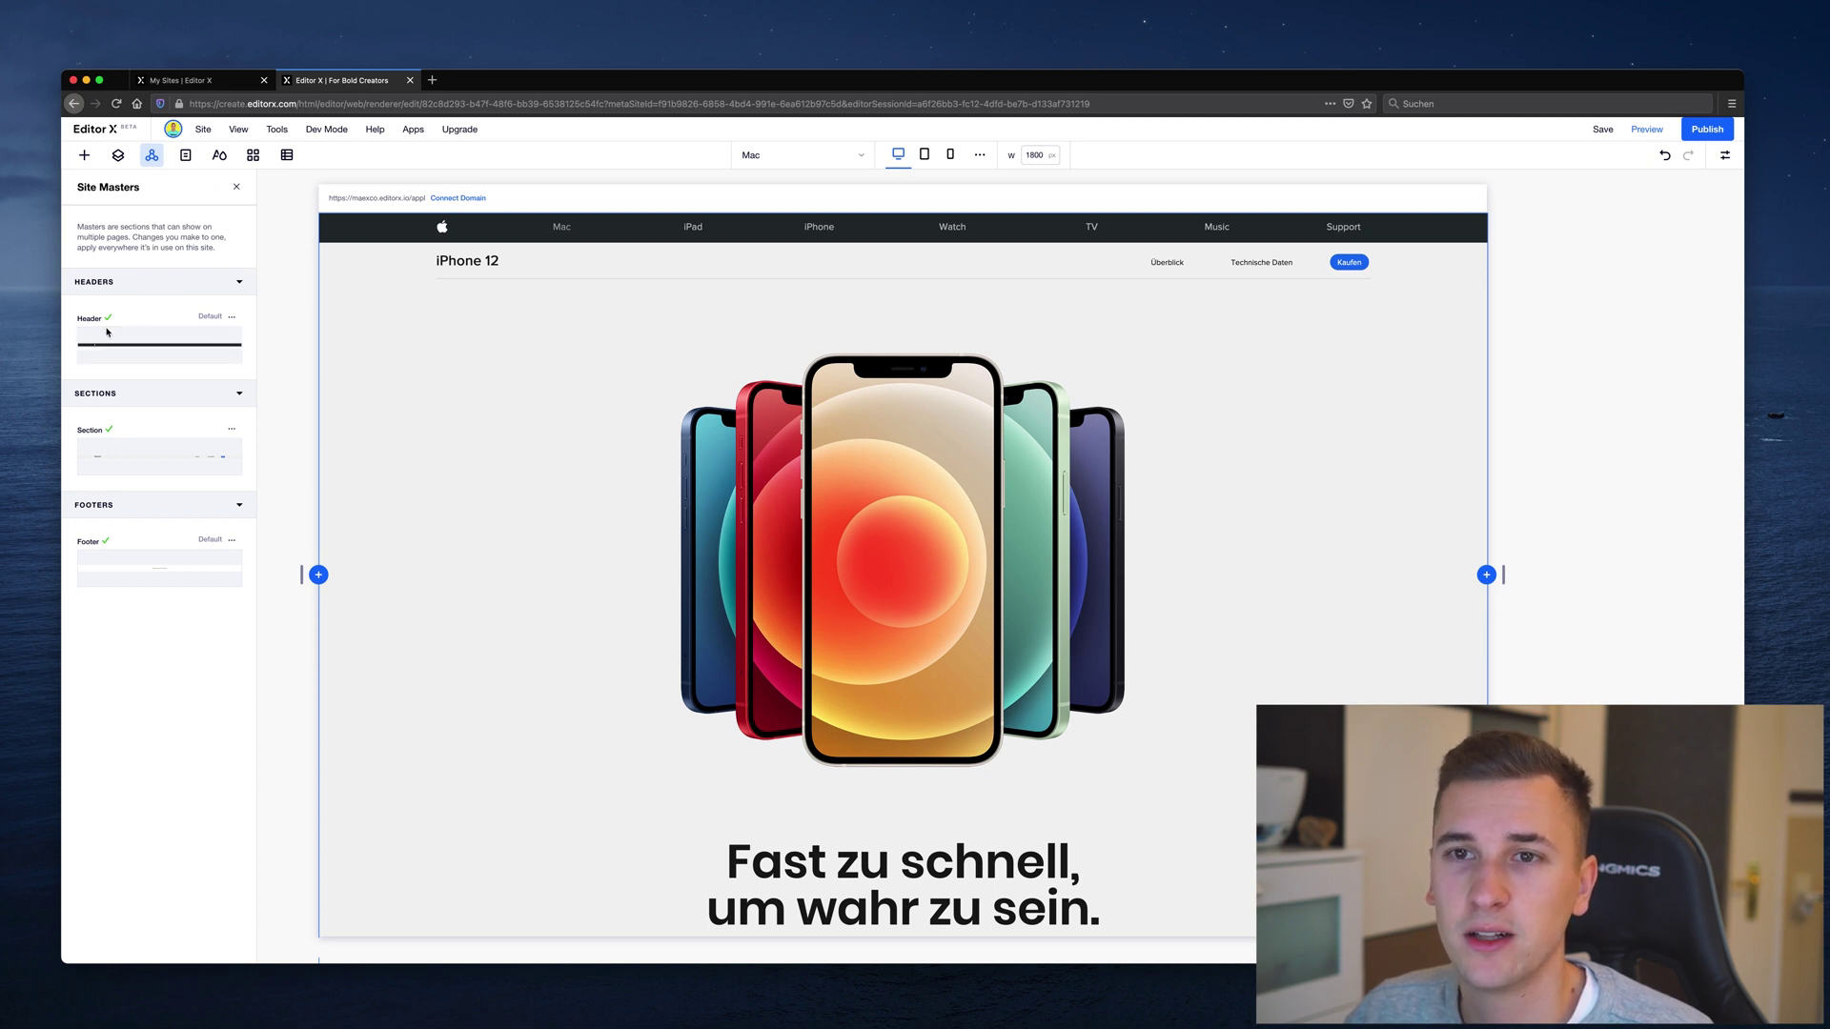
mouse_move(112, 443)
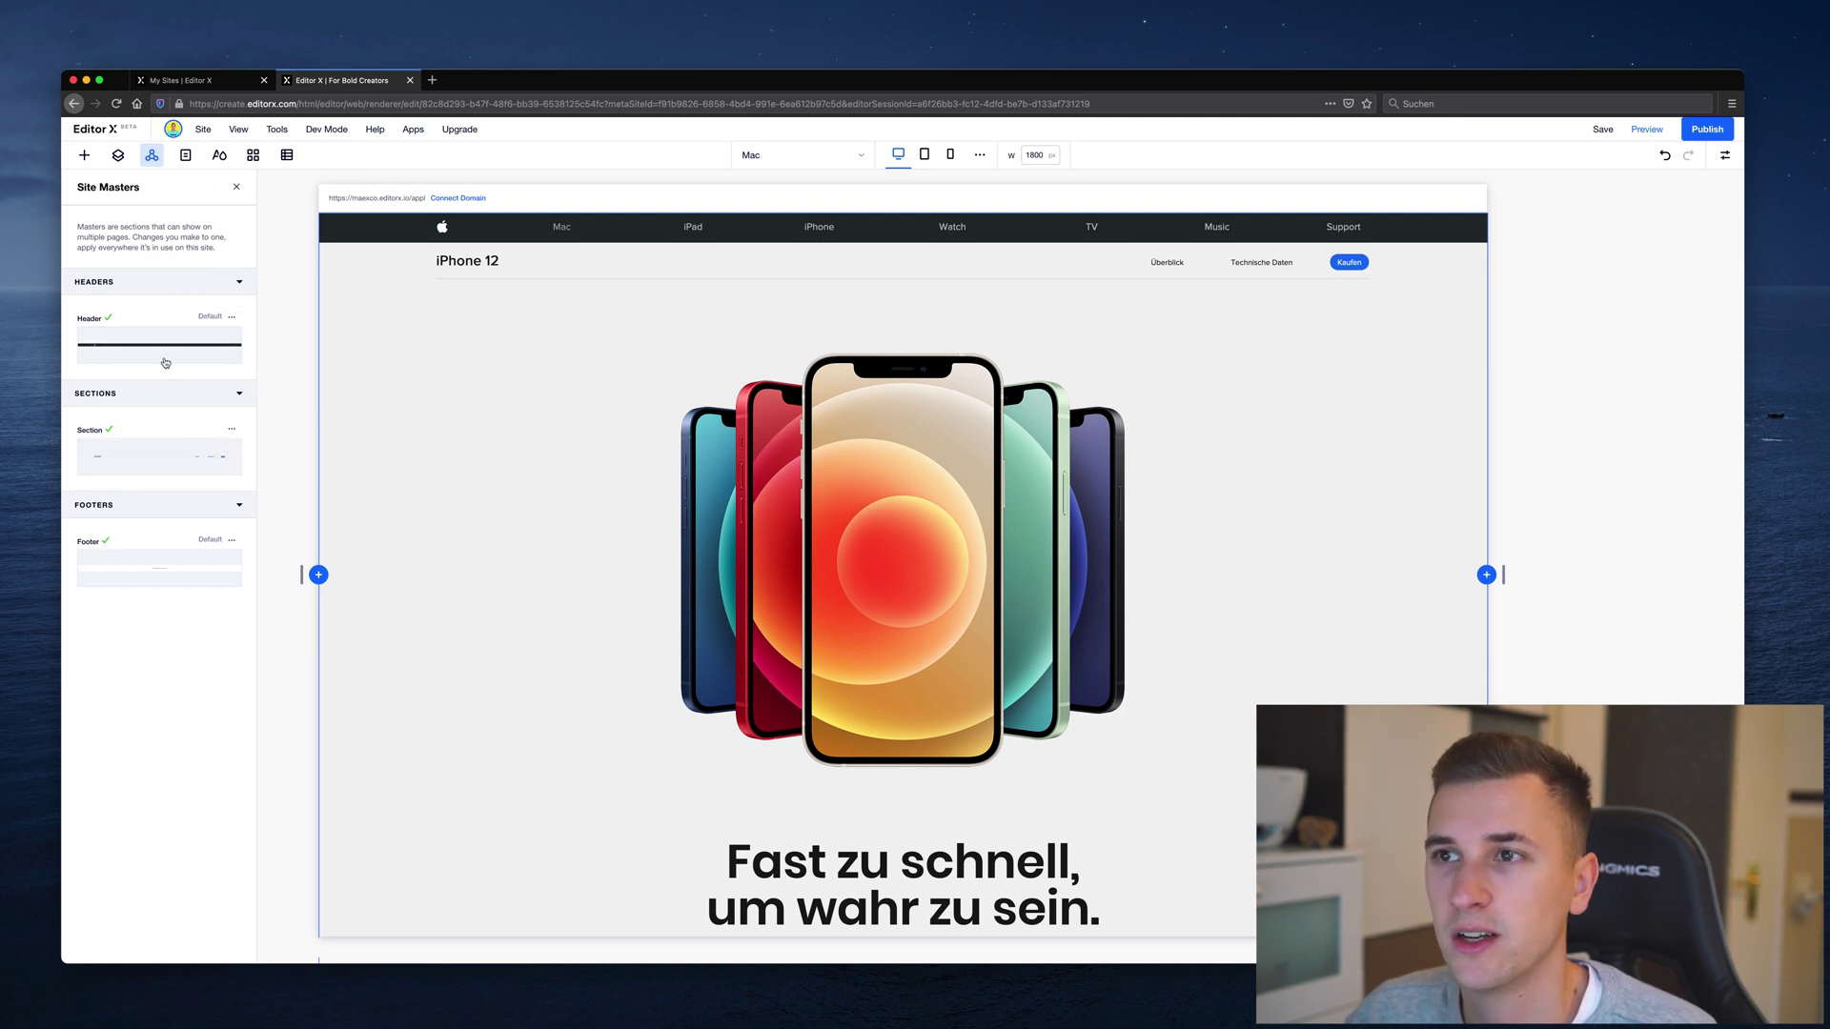
click(756, 154)
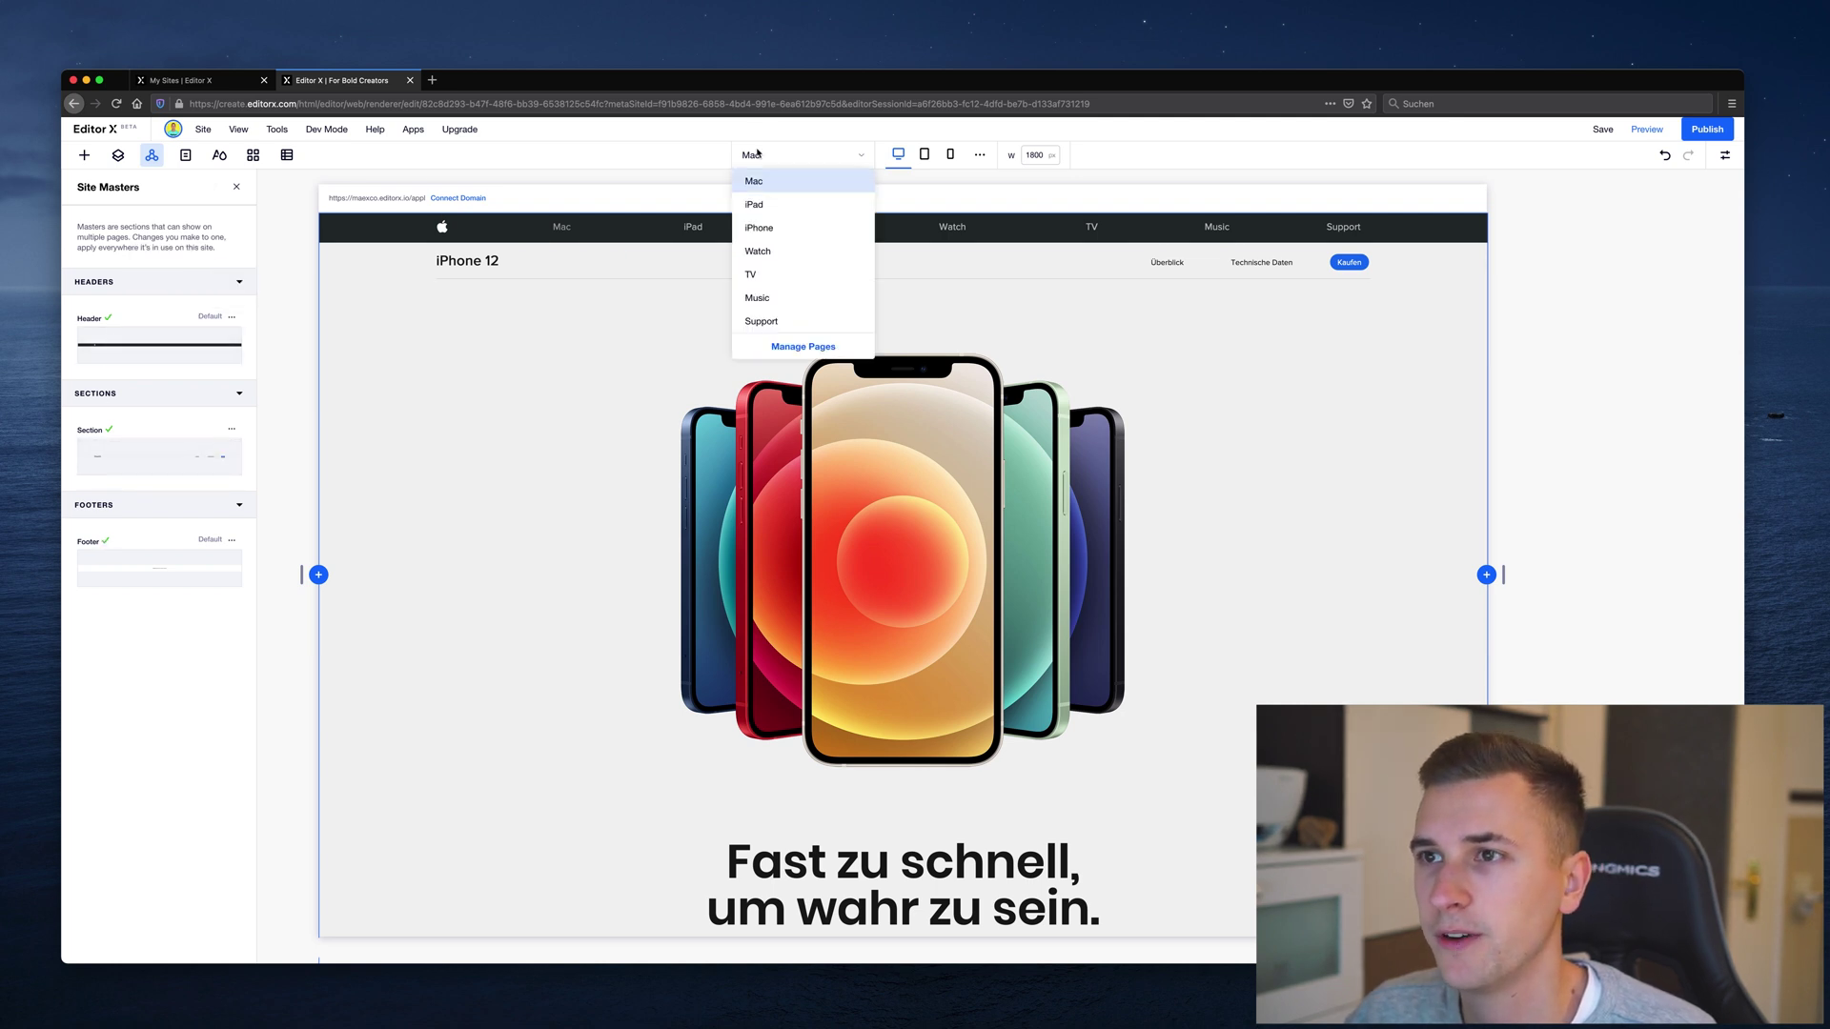
Switch to the Watch page and show the iPhone 12 section master on it
click(764, 245)
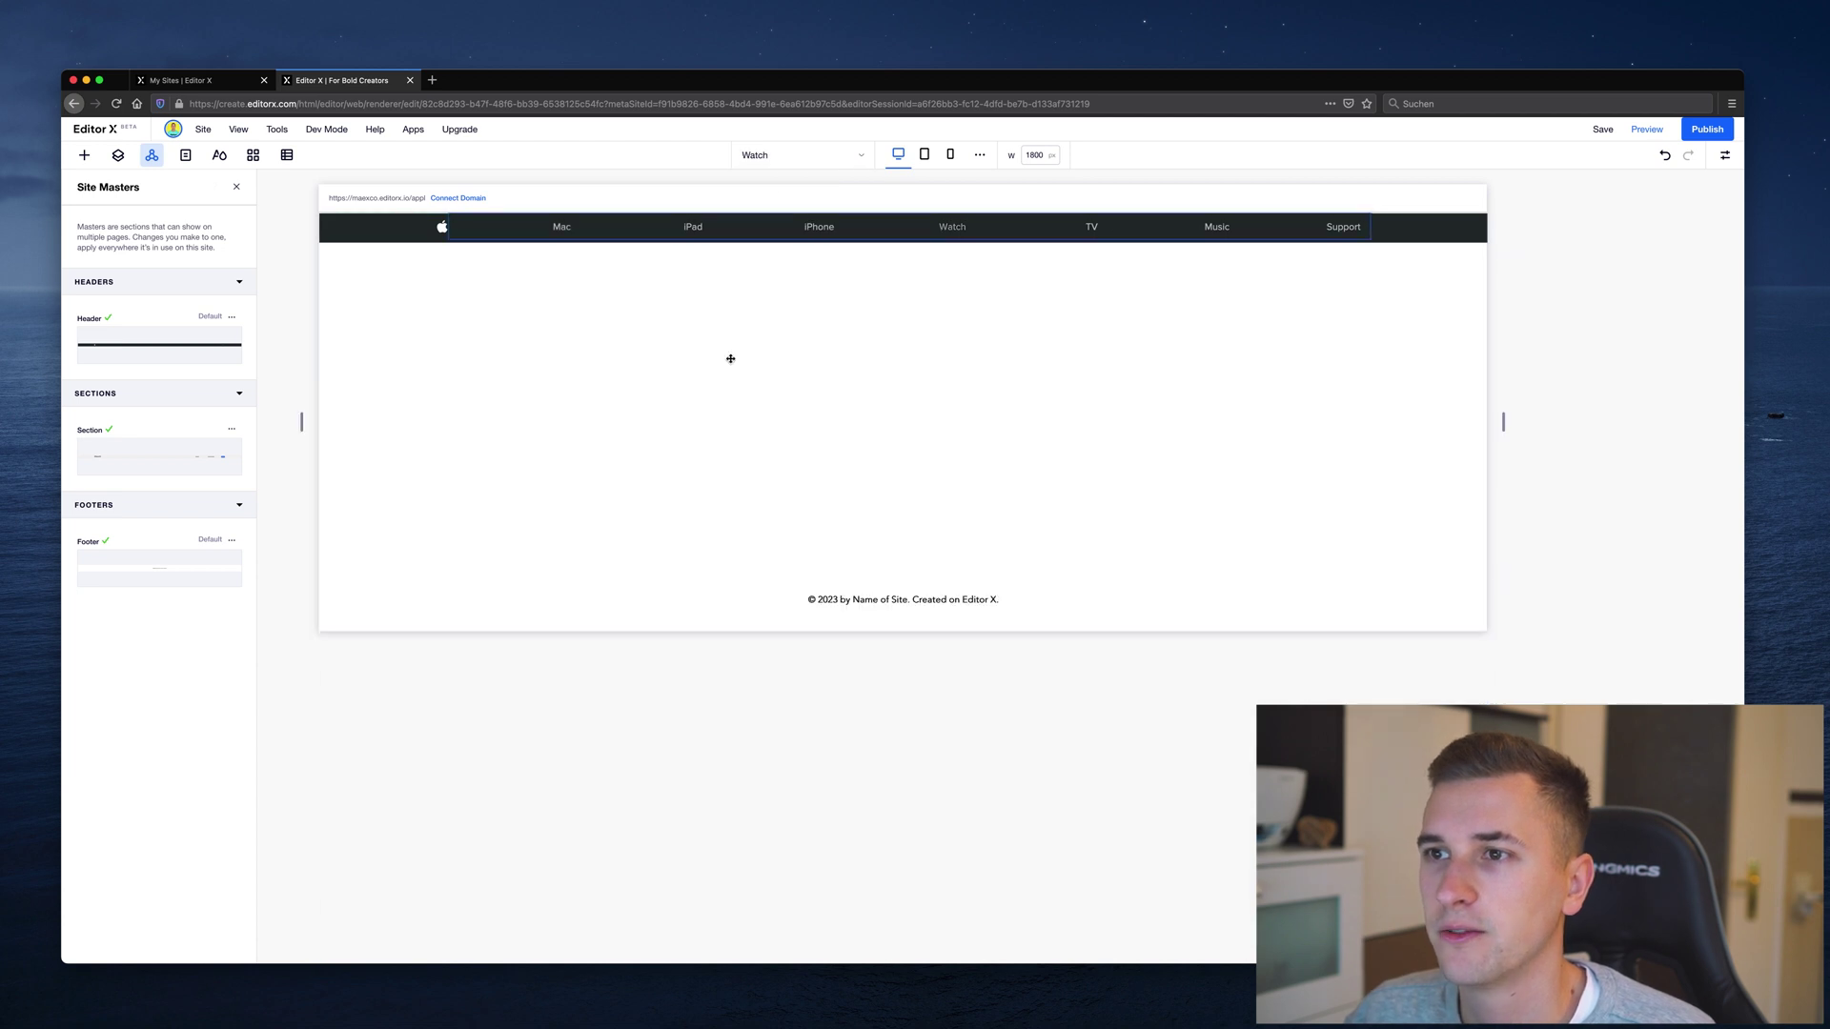
click(235, 187)
click(152, 155)
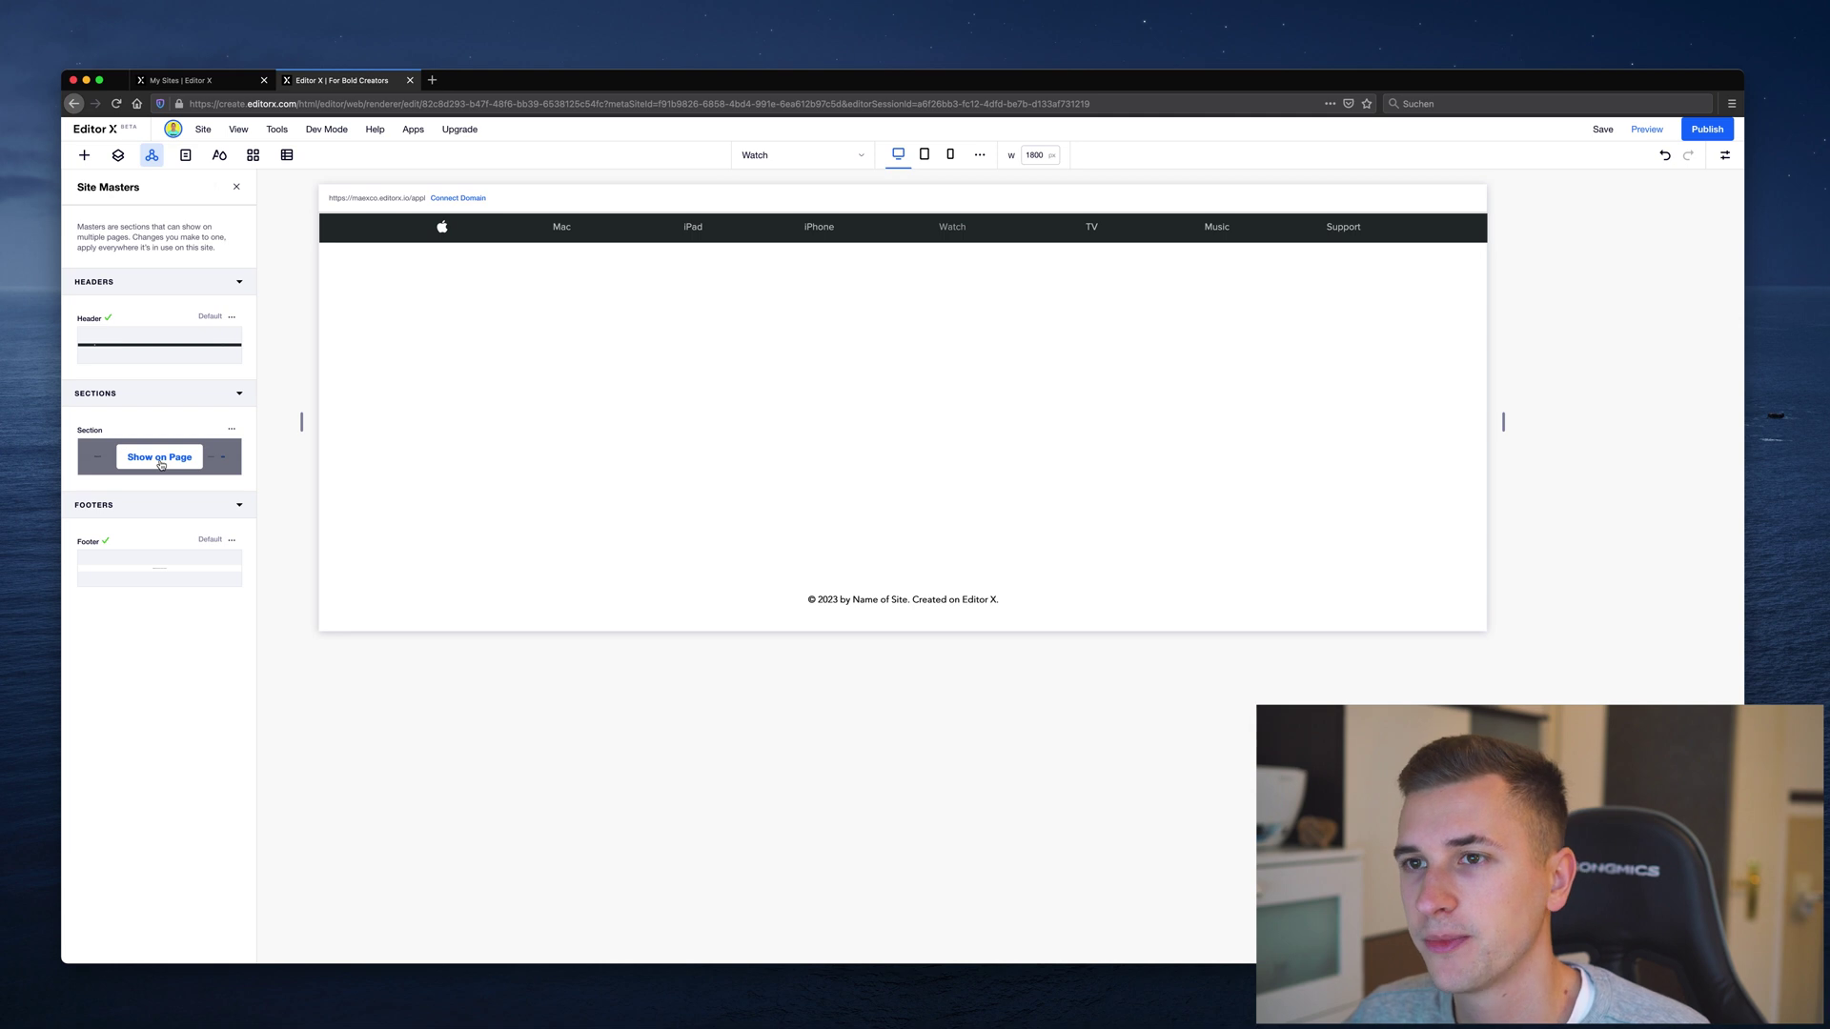
click(159, 458)
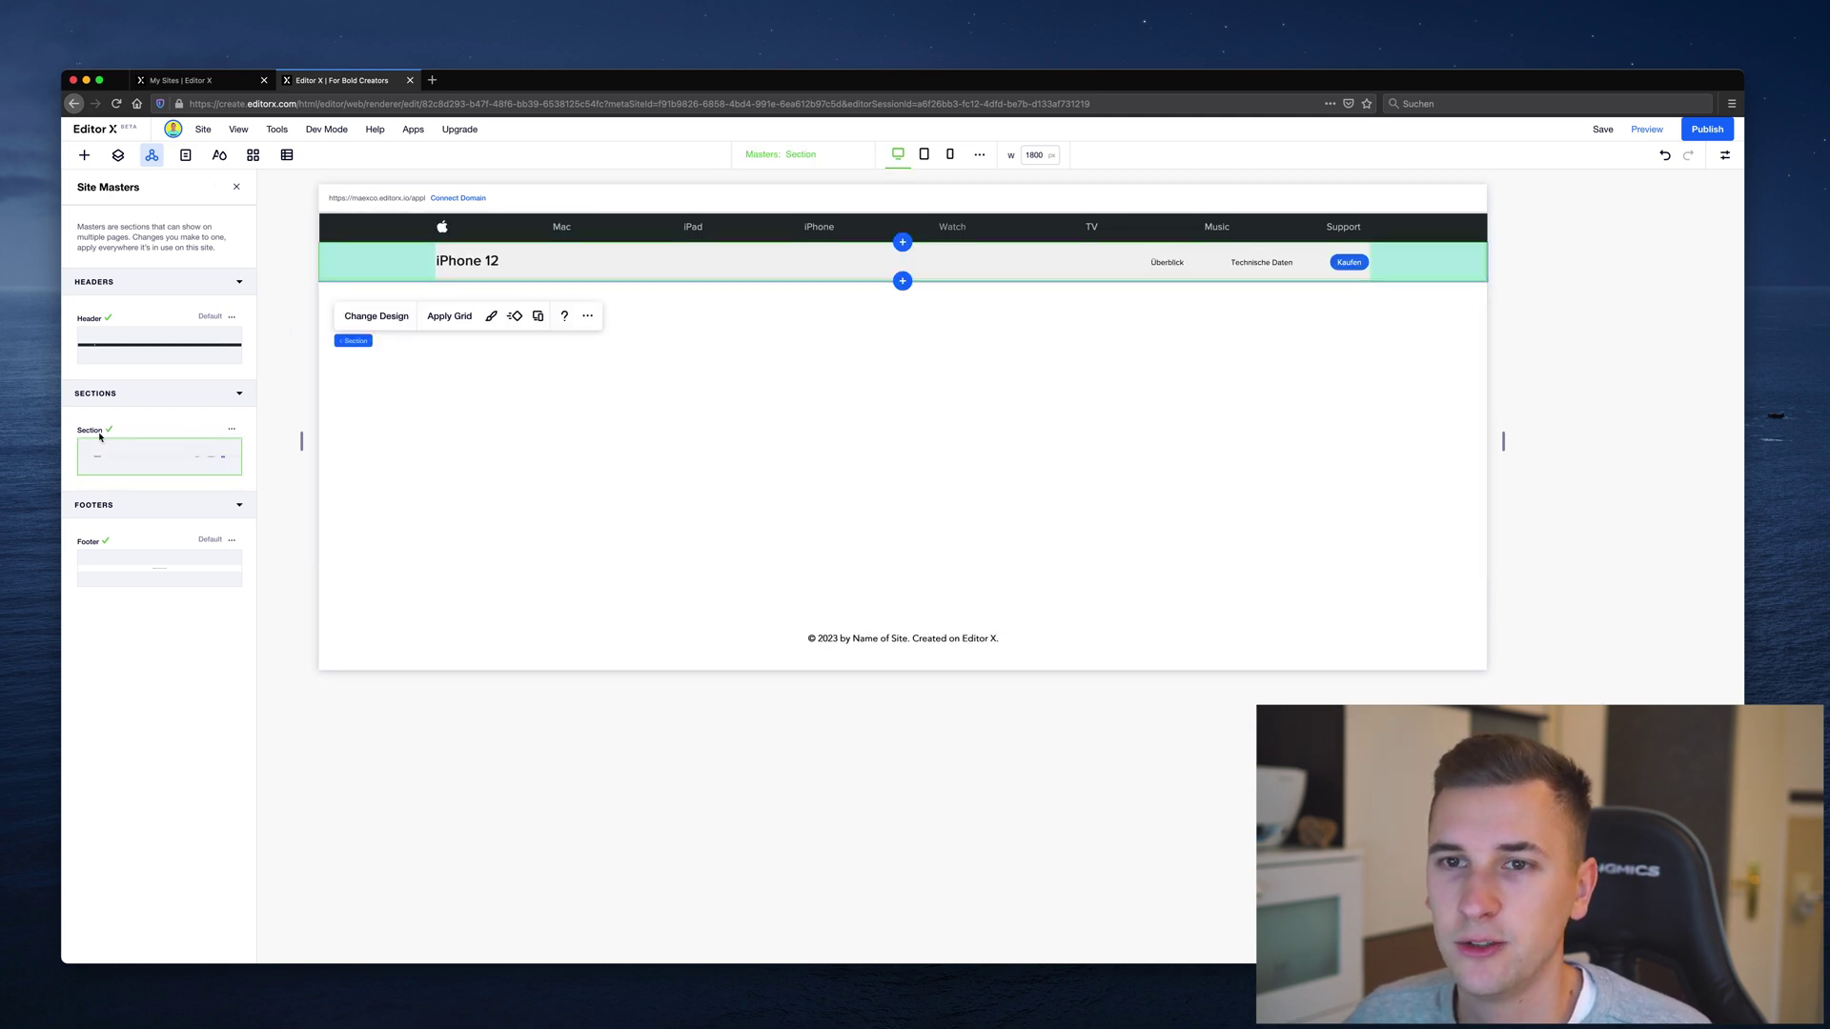
Close the masters list and go back to the Mac page
click(762, 157)
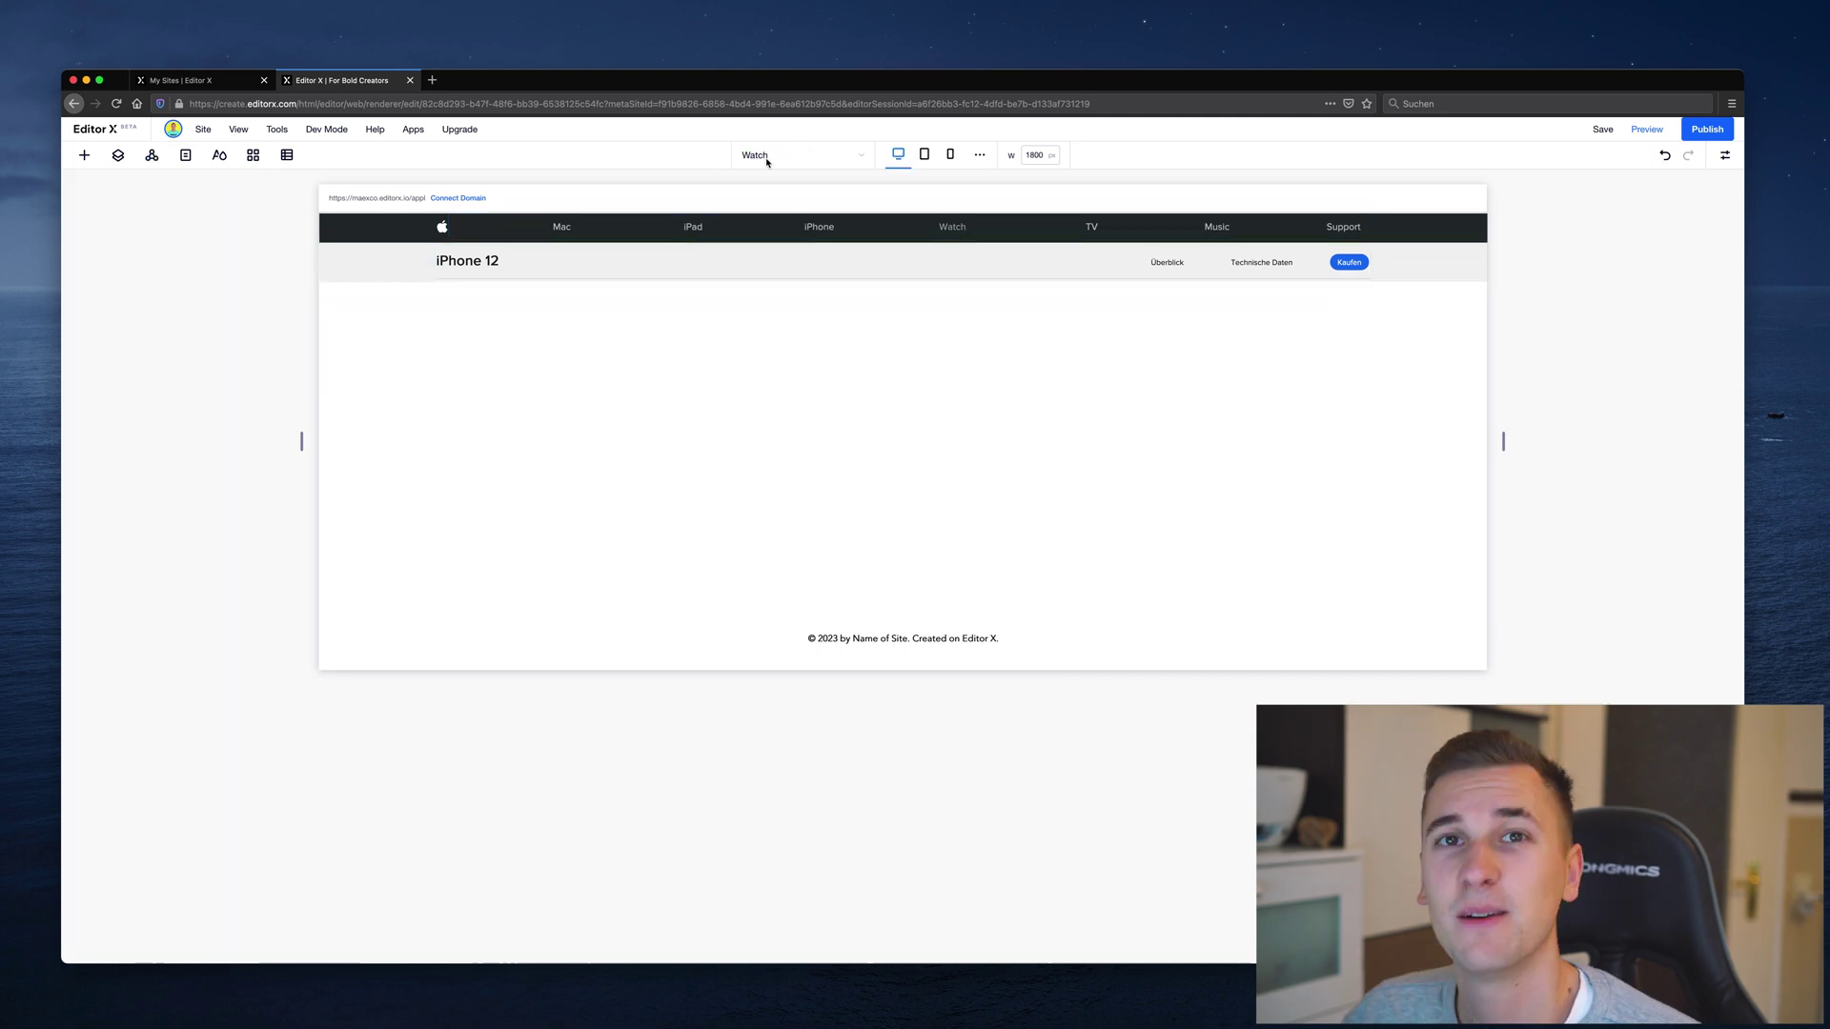
click(766, 162)
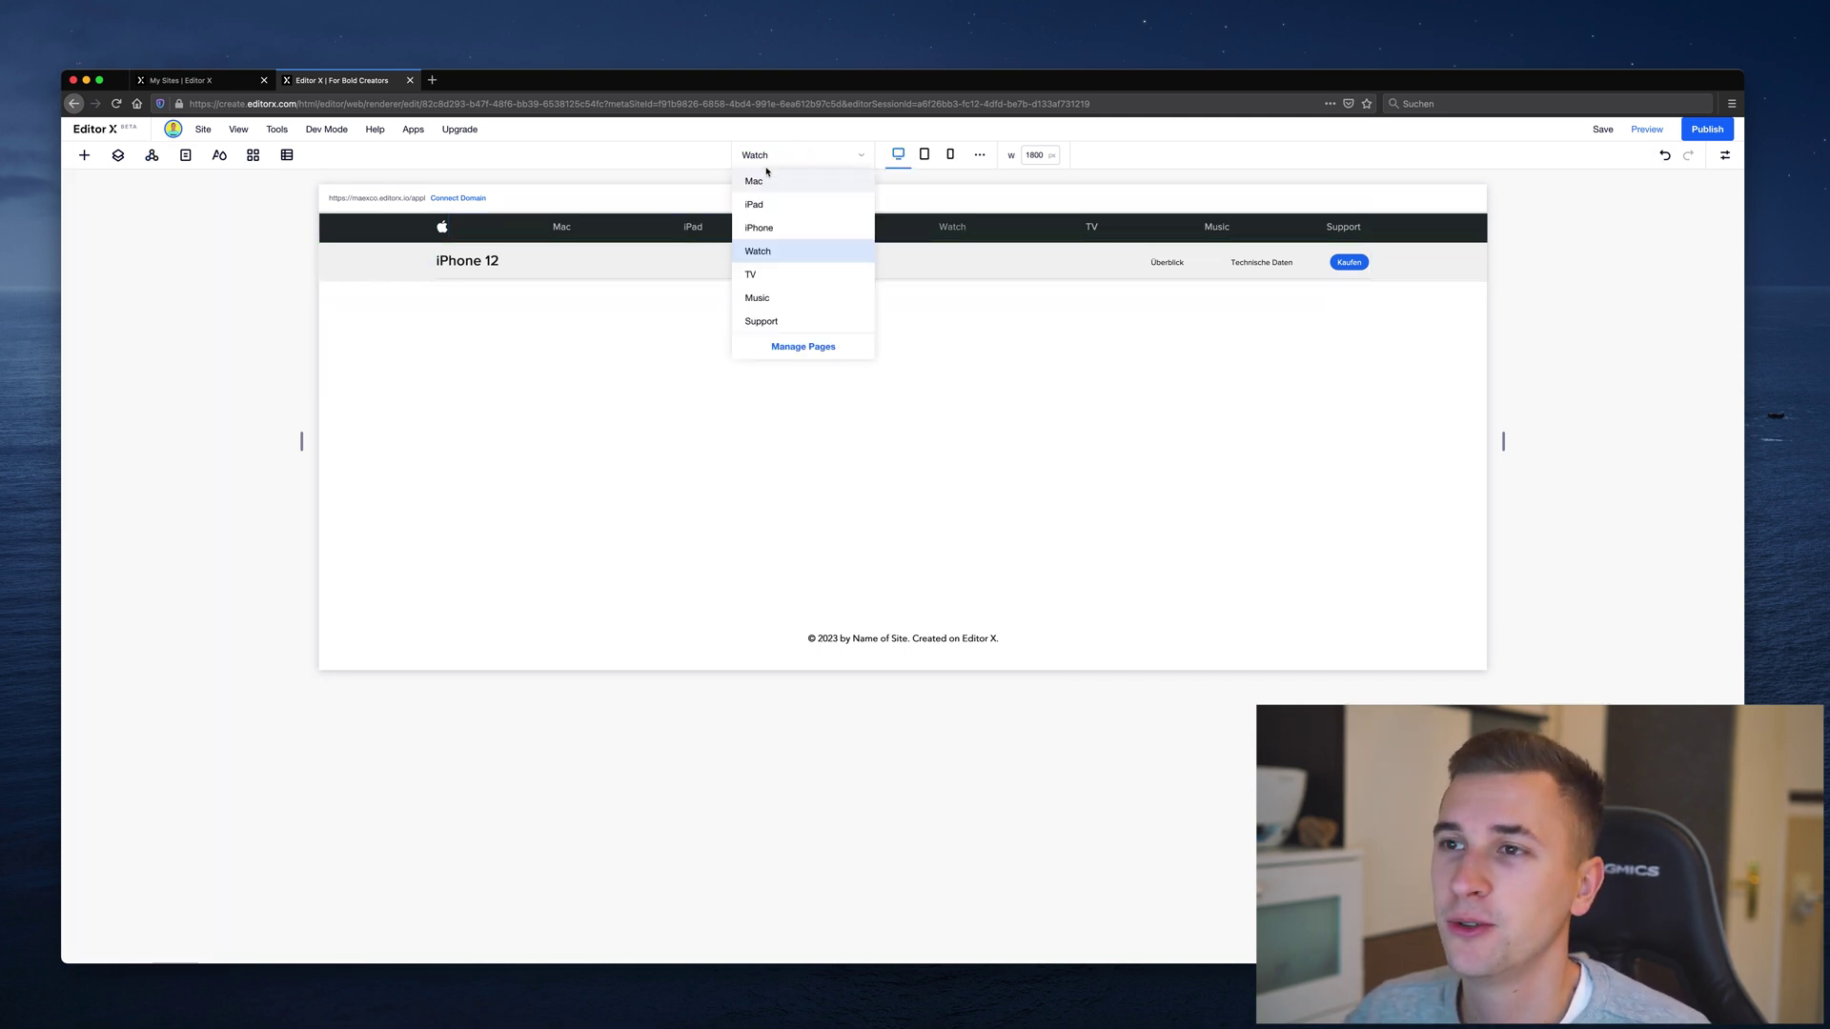
click(765, 180)
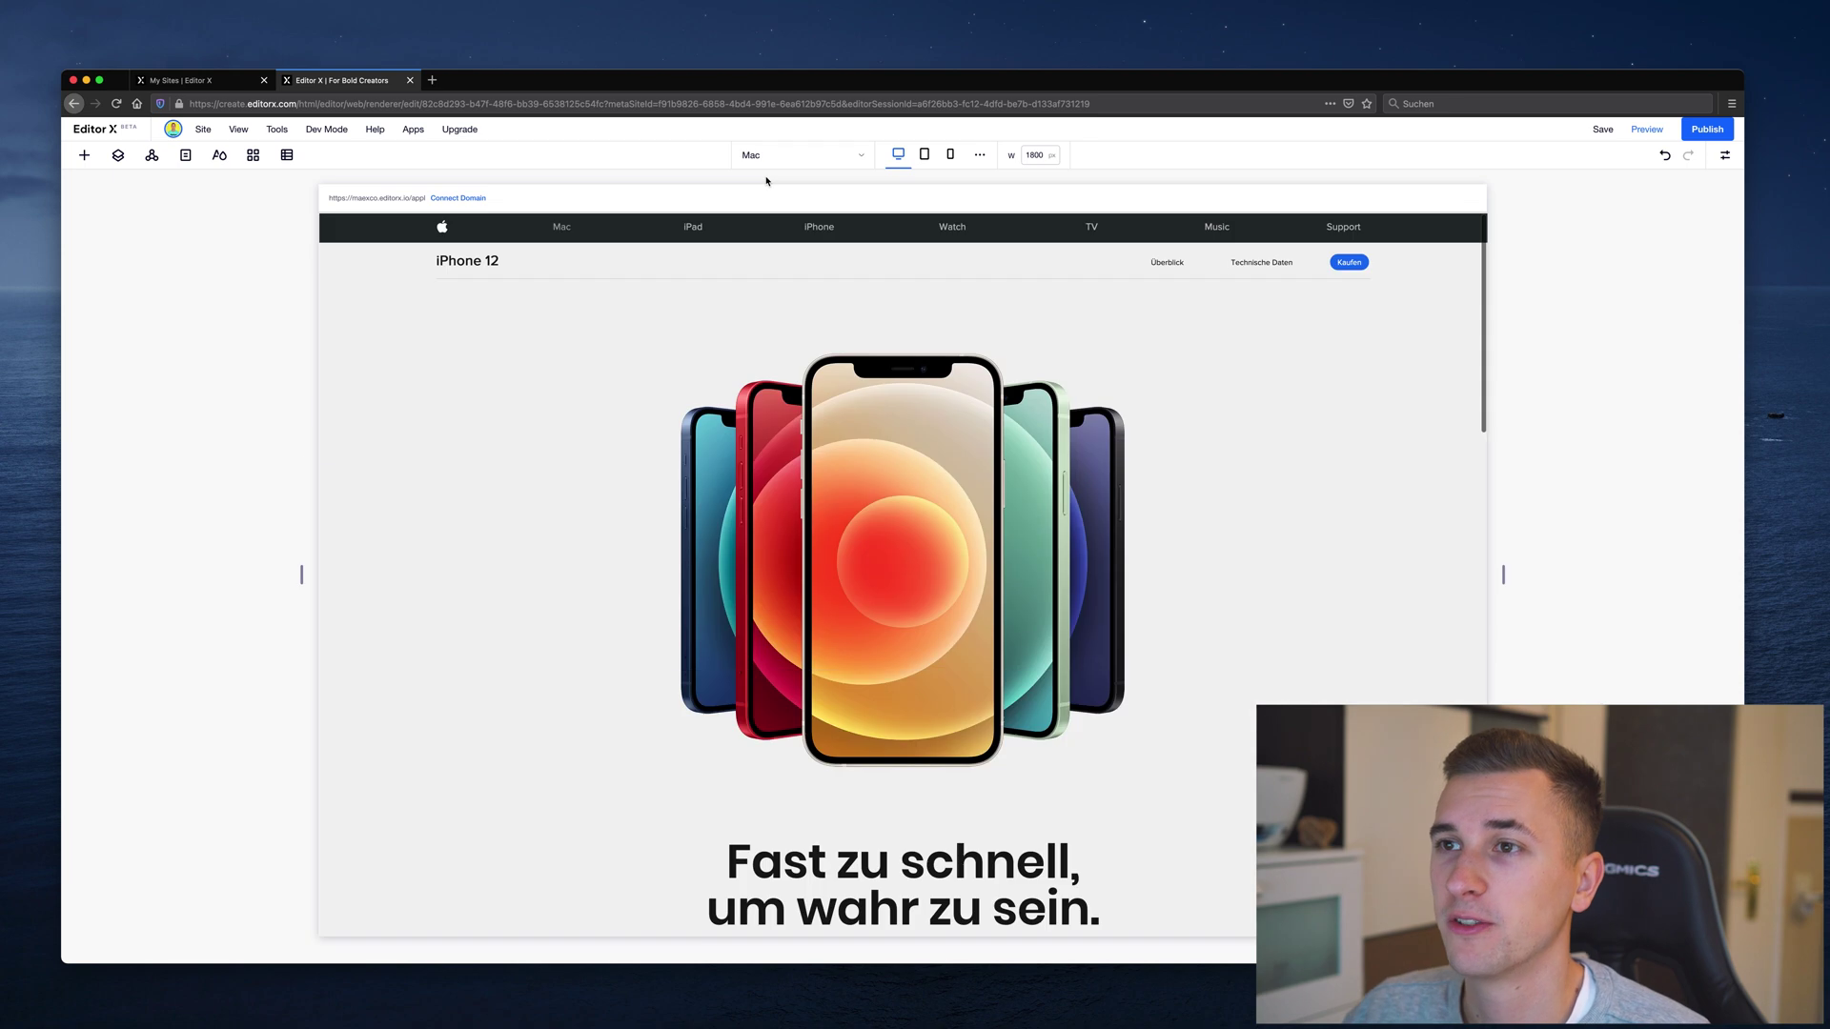
Start editing the shared Section master and select its Kaufen button
click(151, 155)
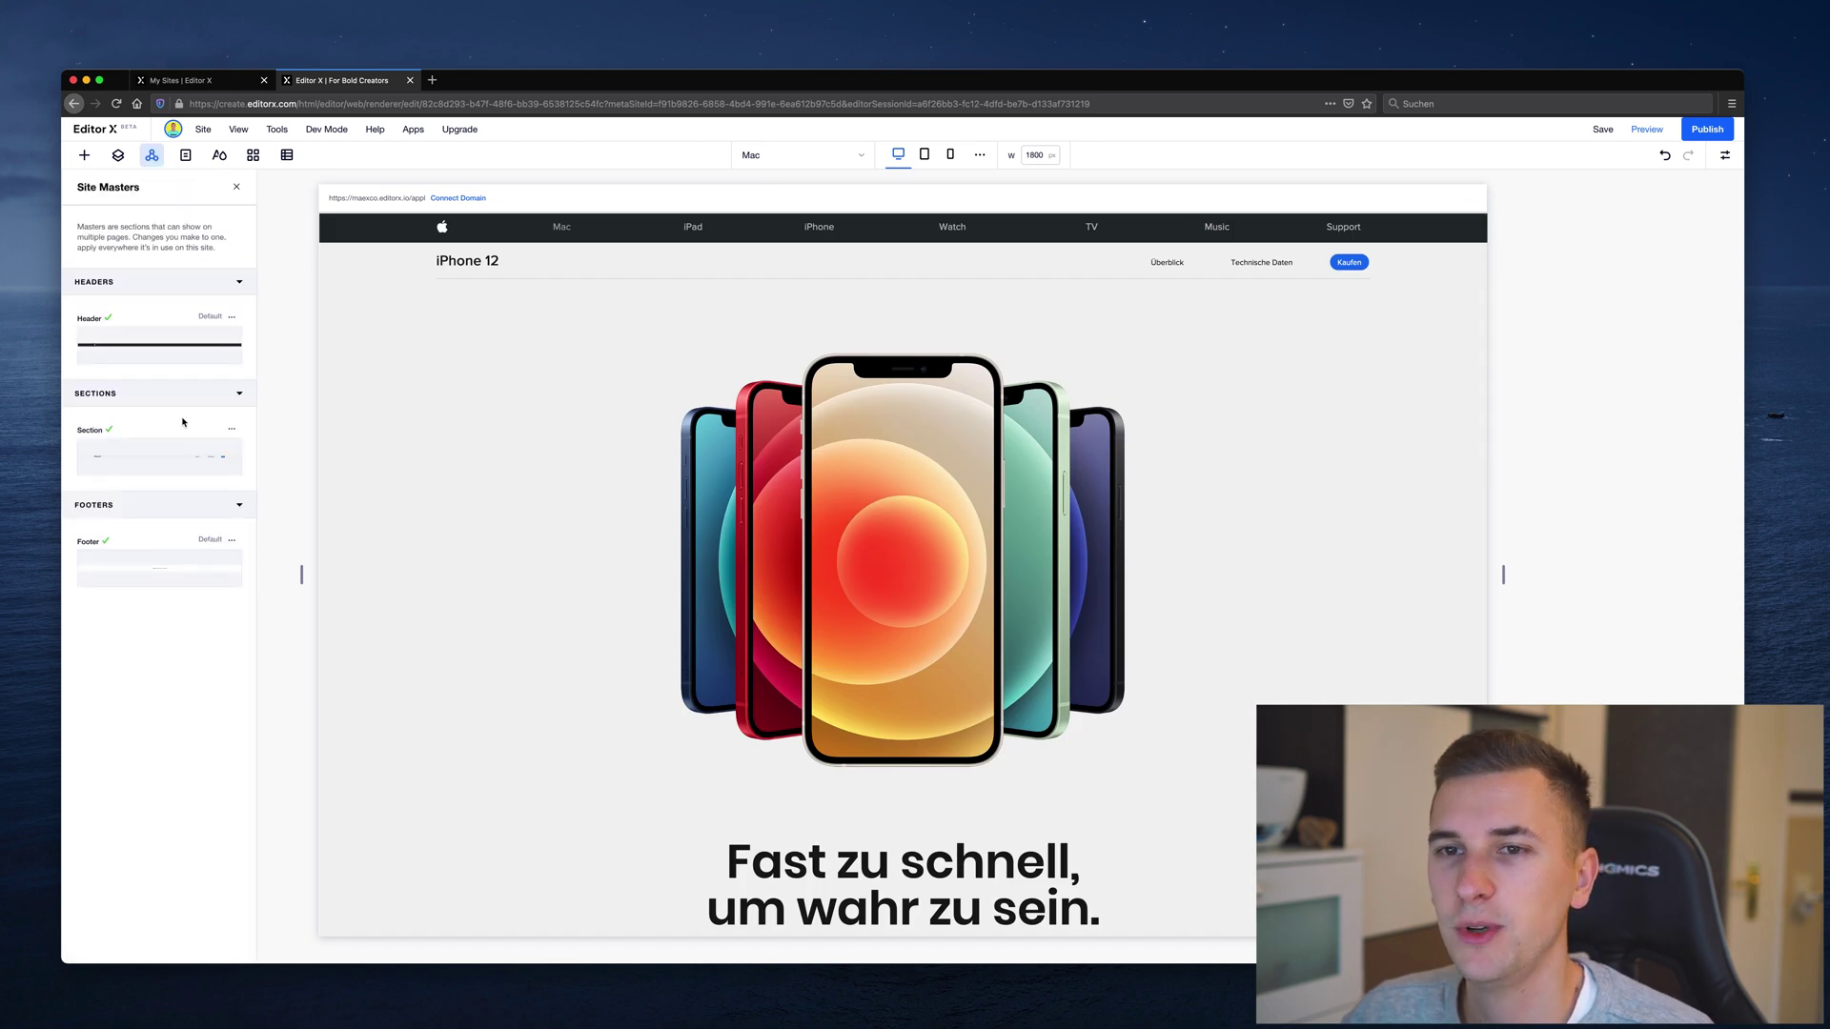
mouse_move(169, 444)
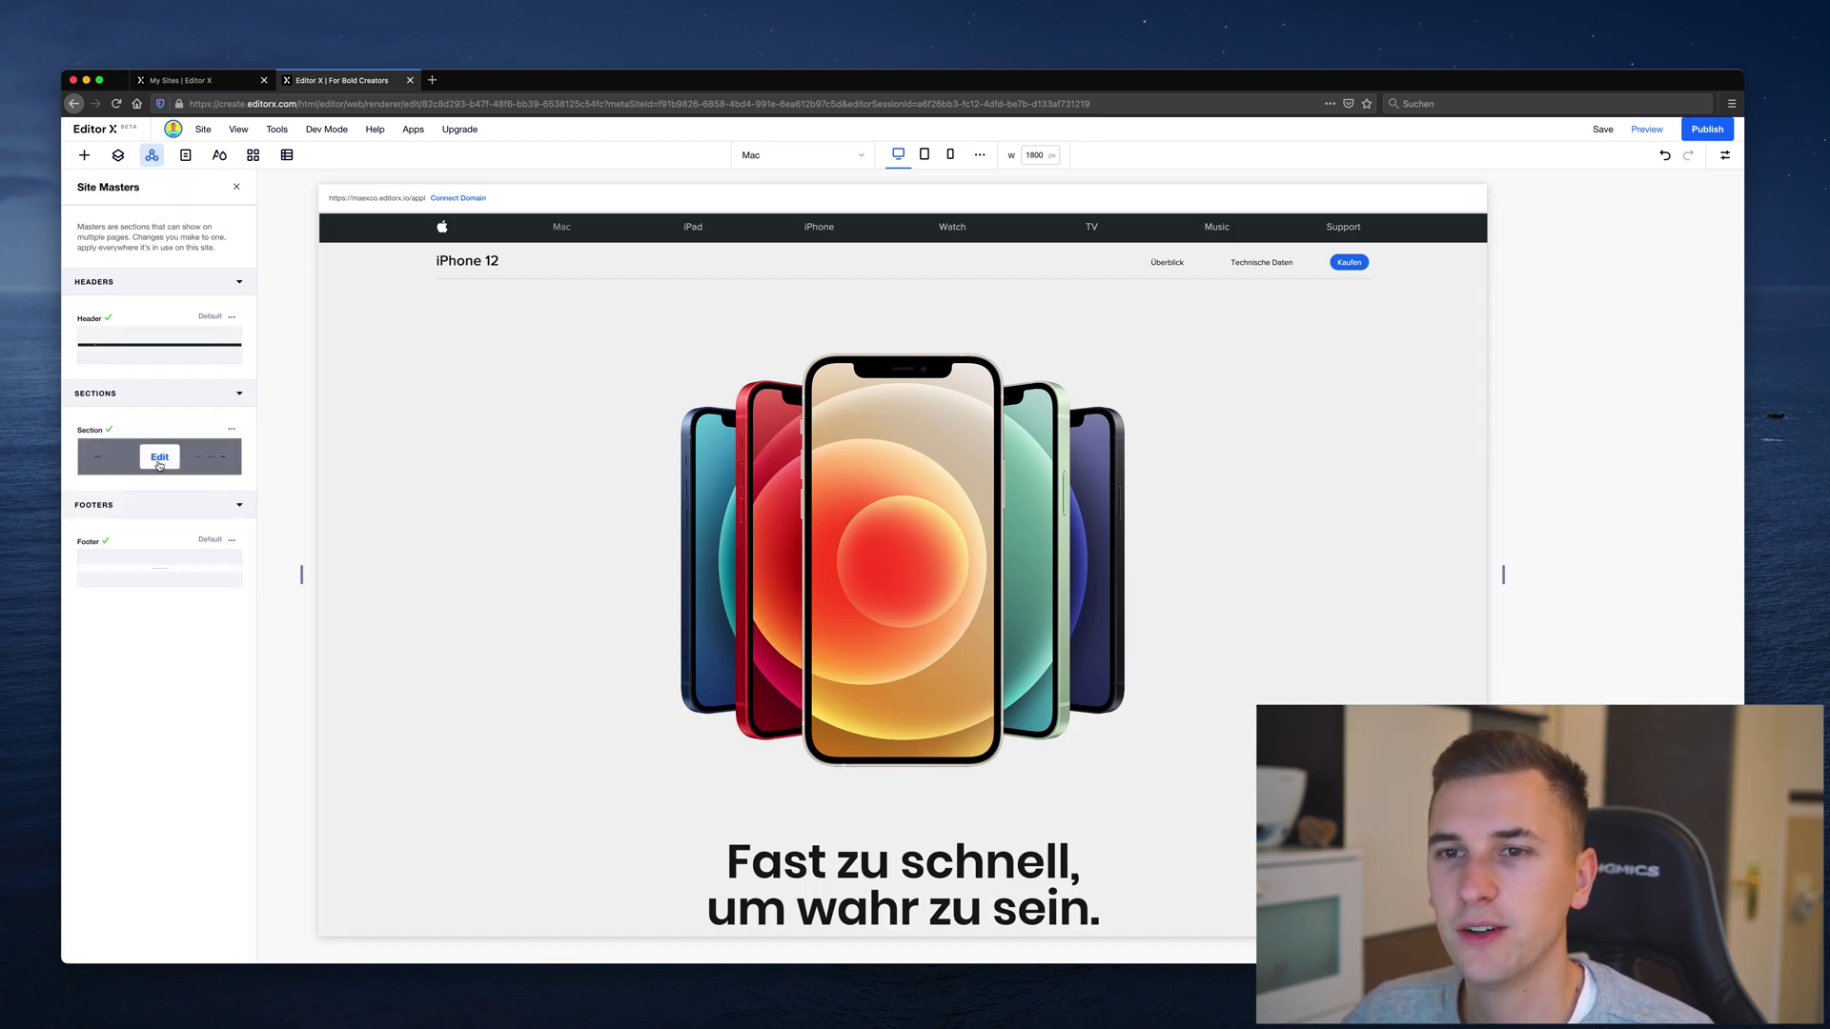
click(160, 458)
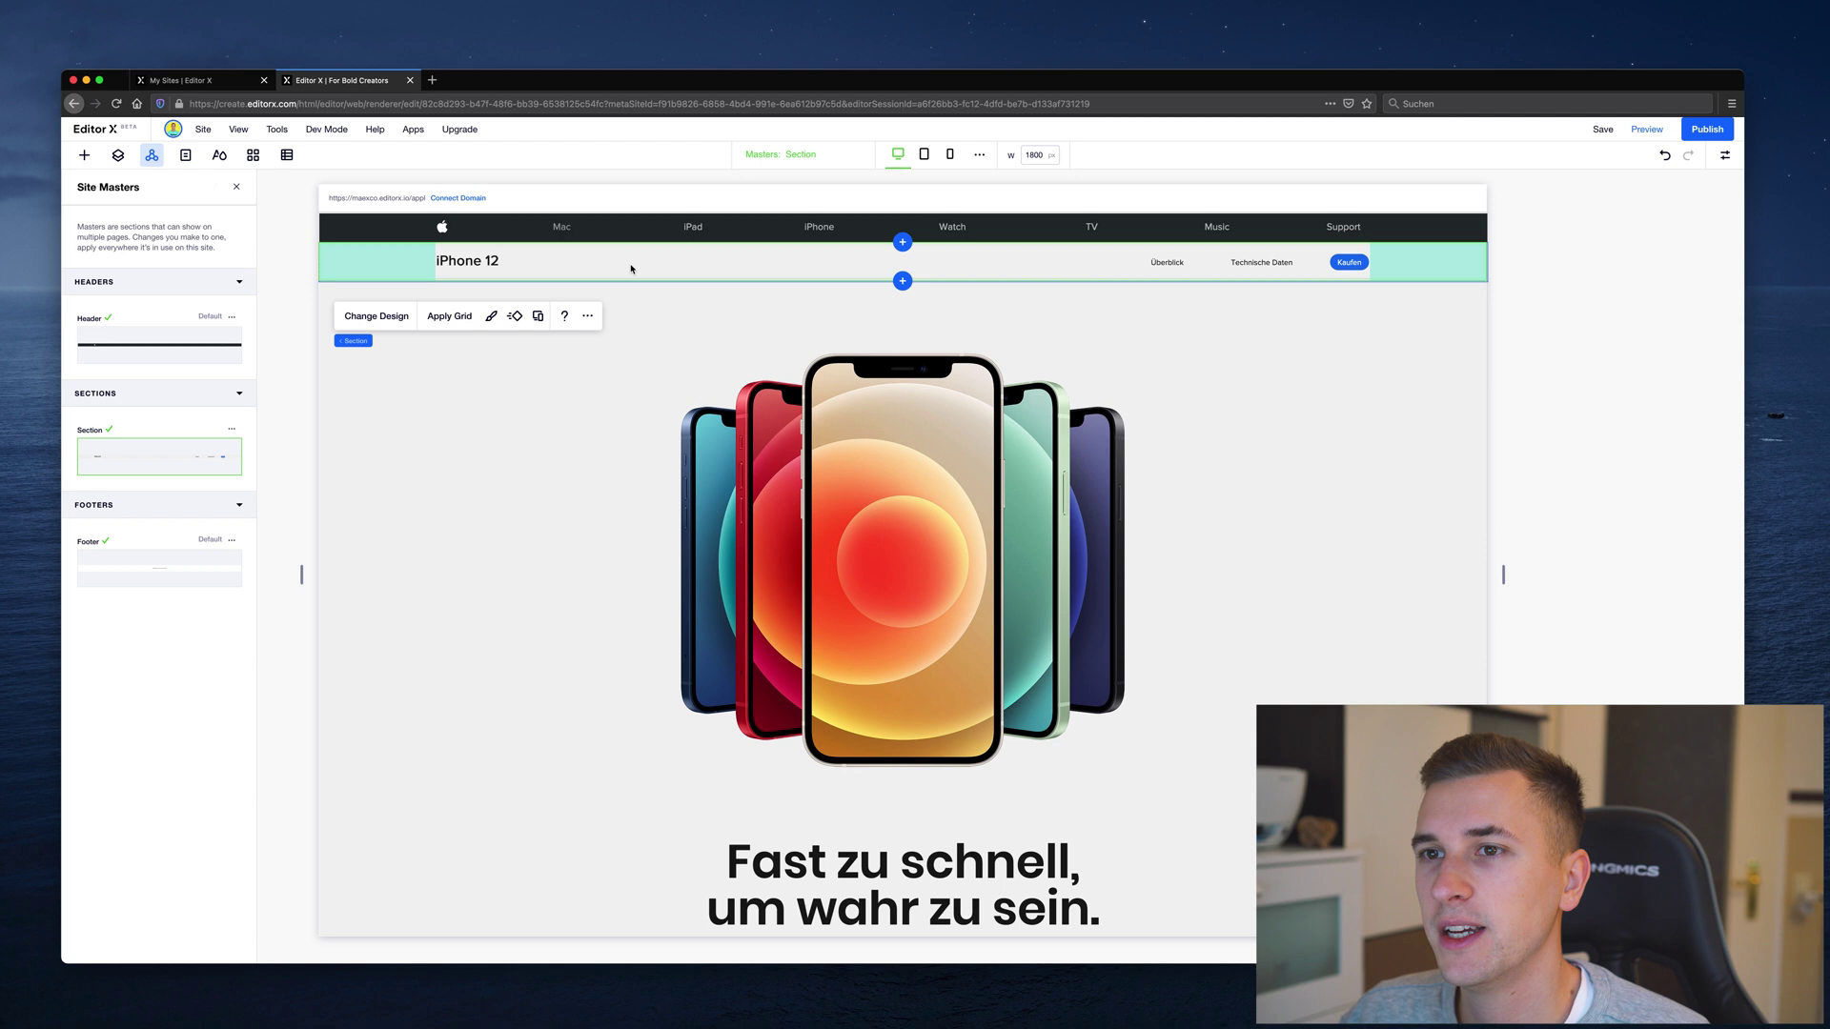
click(492, 263)
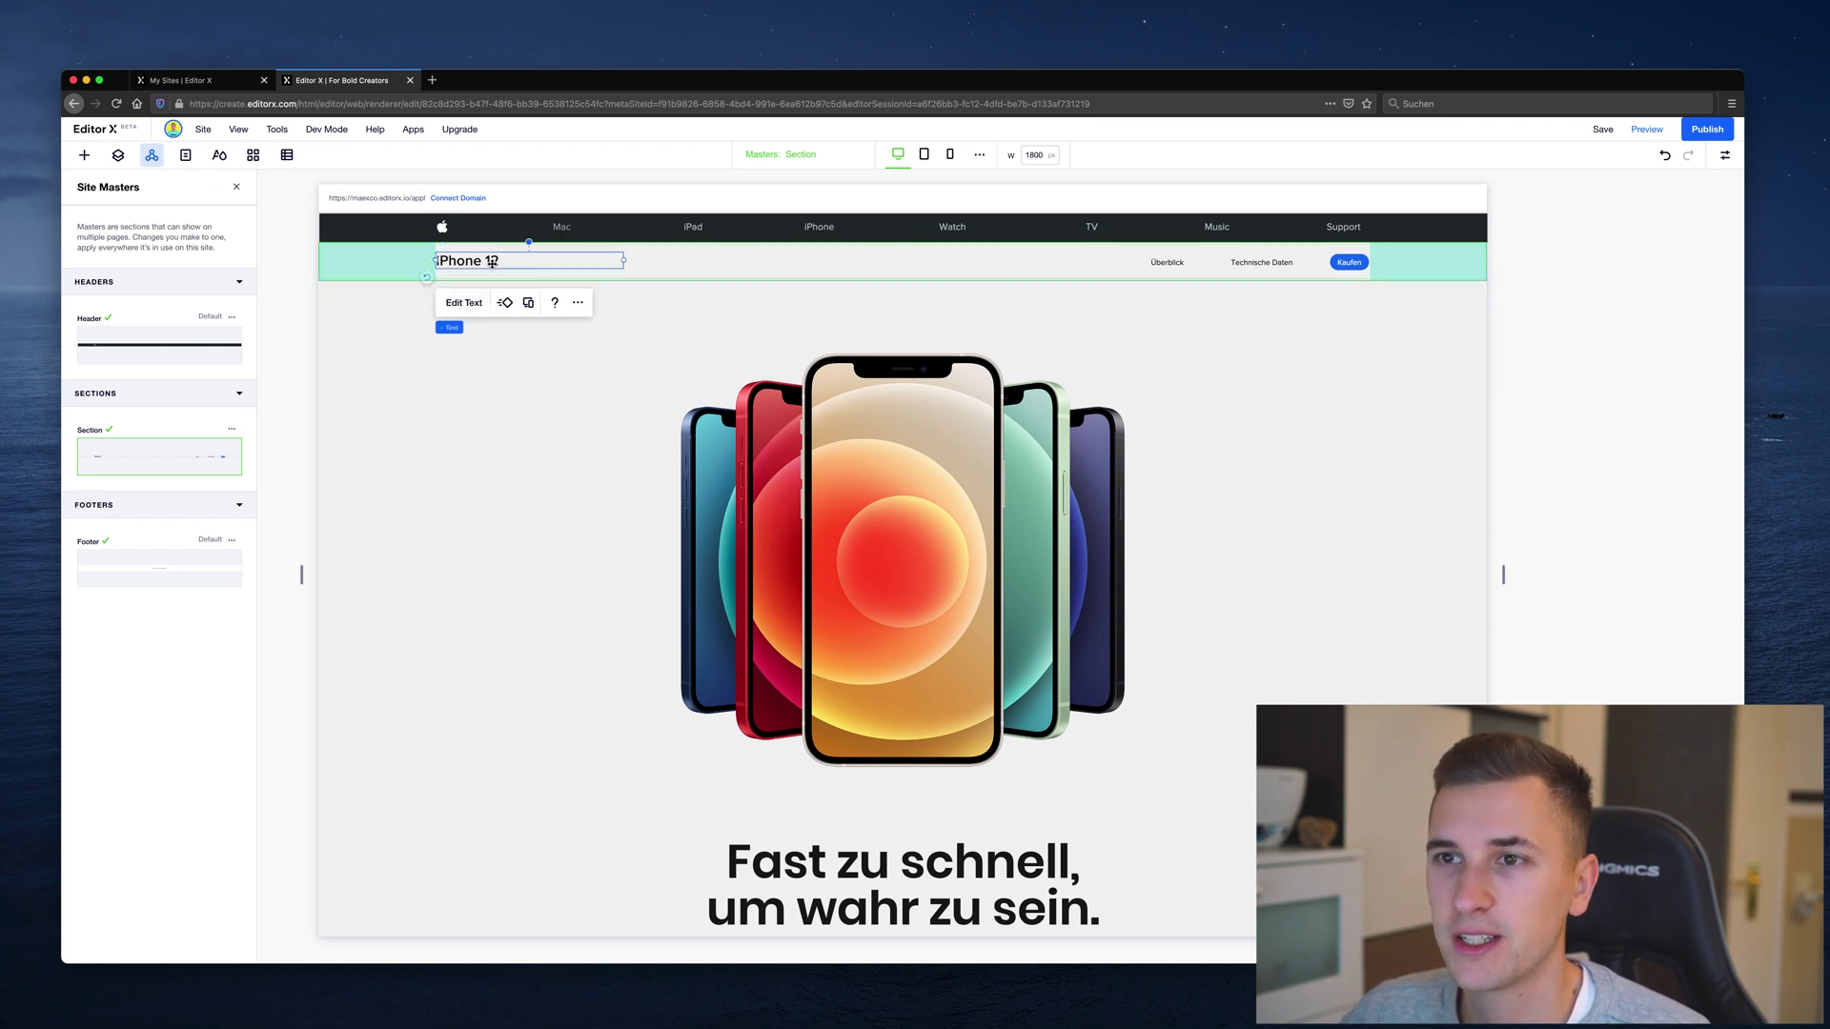
click(1332, 261)
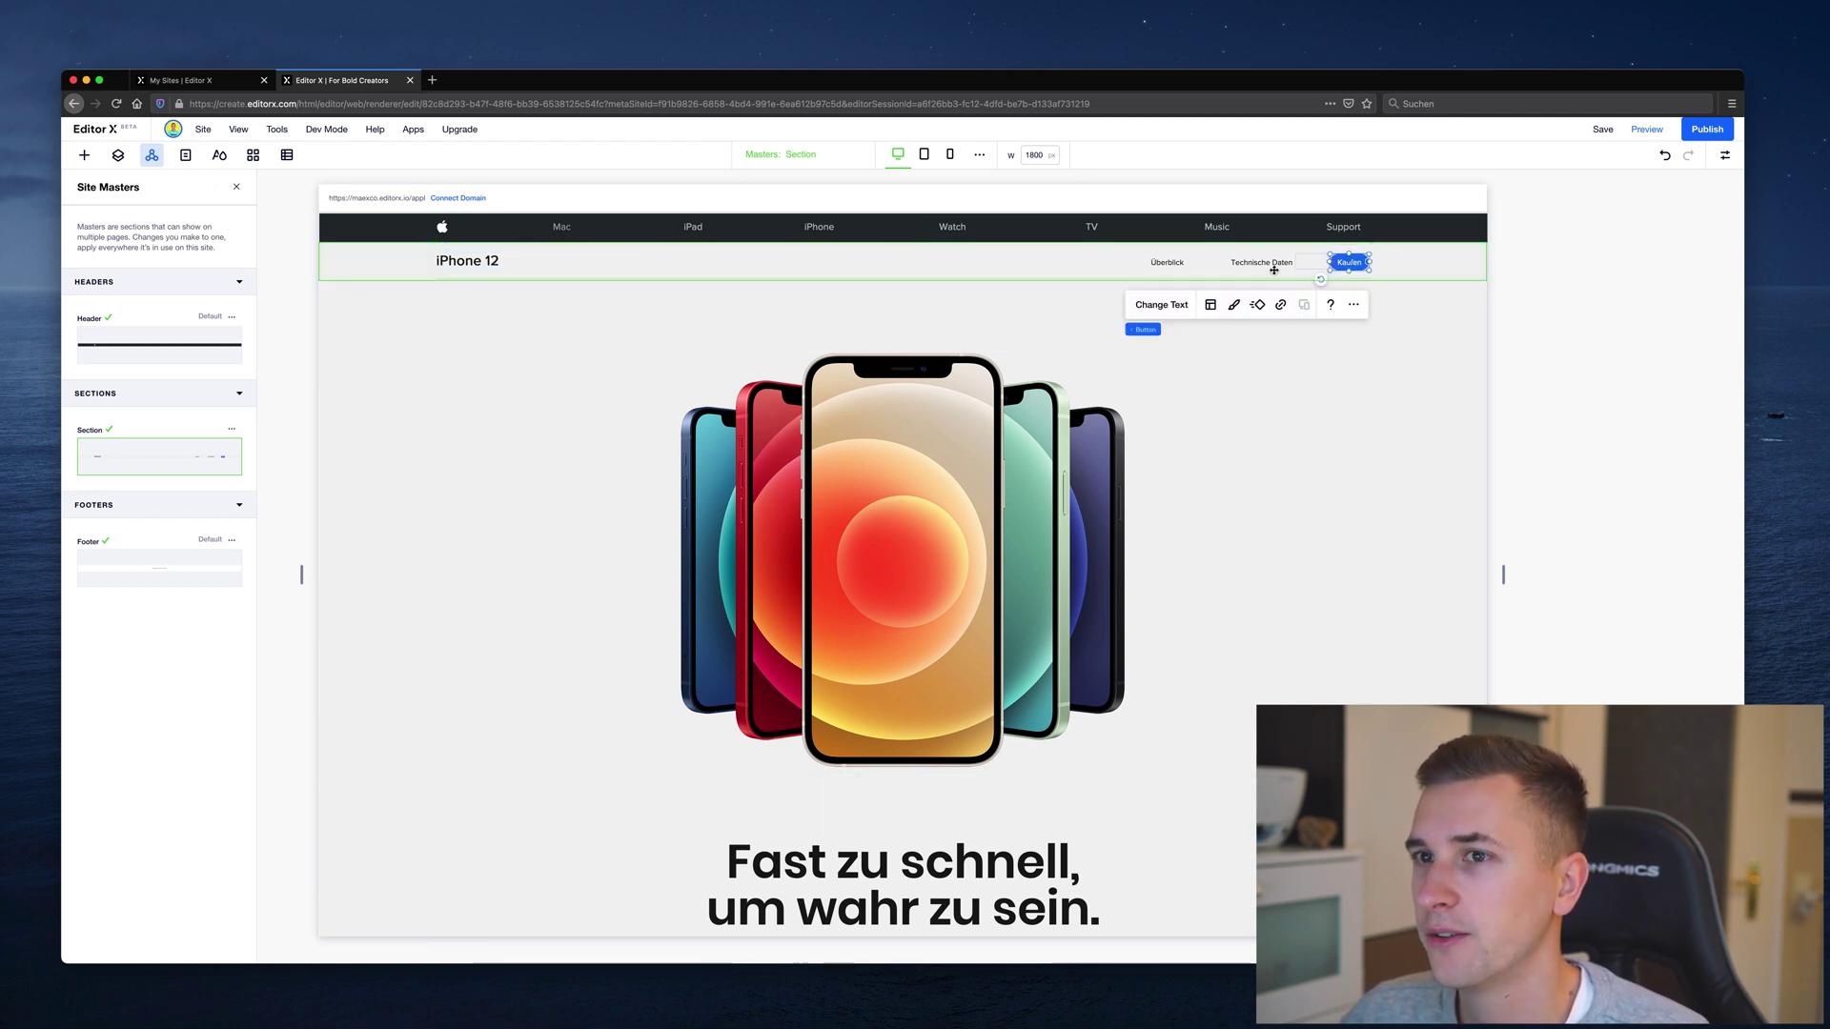
Set the Kaufen button's background fill to magenta #E43292 and leave master editing
click(1233, 306)
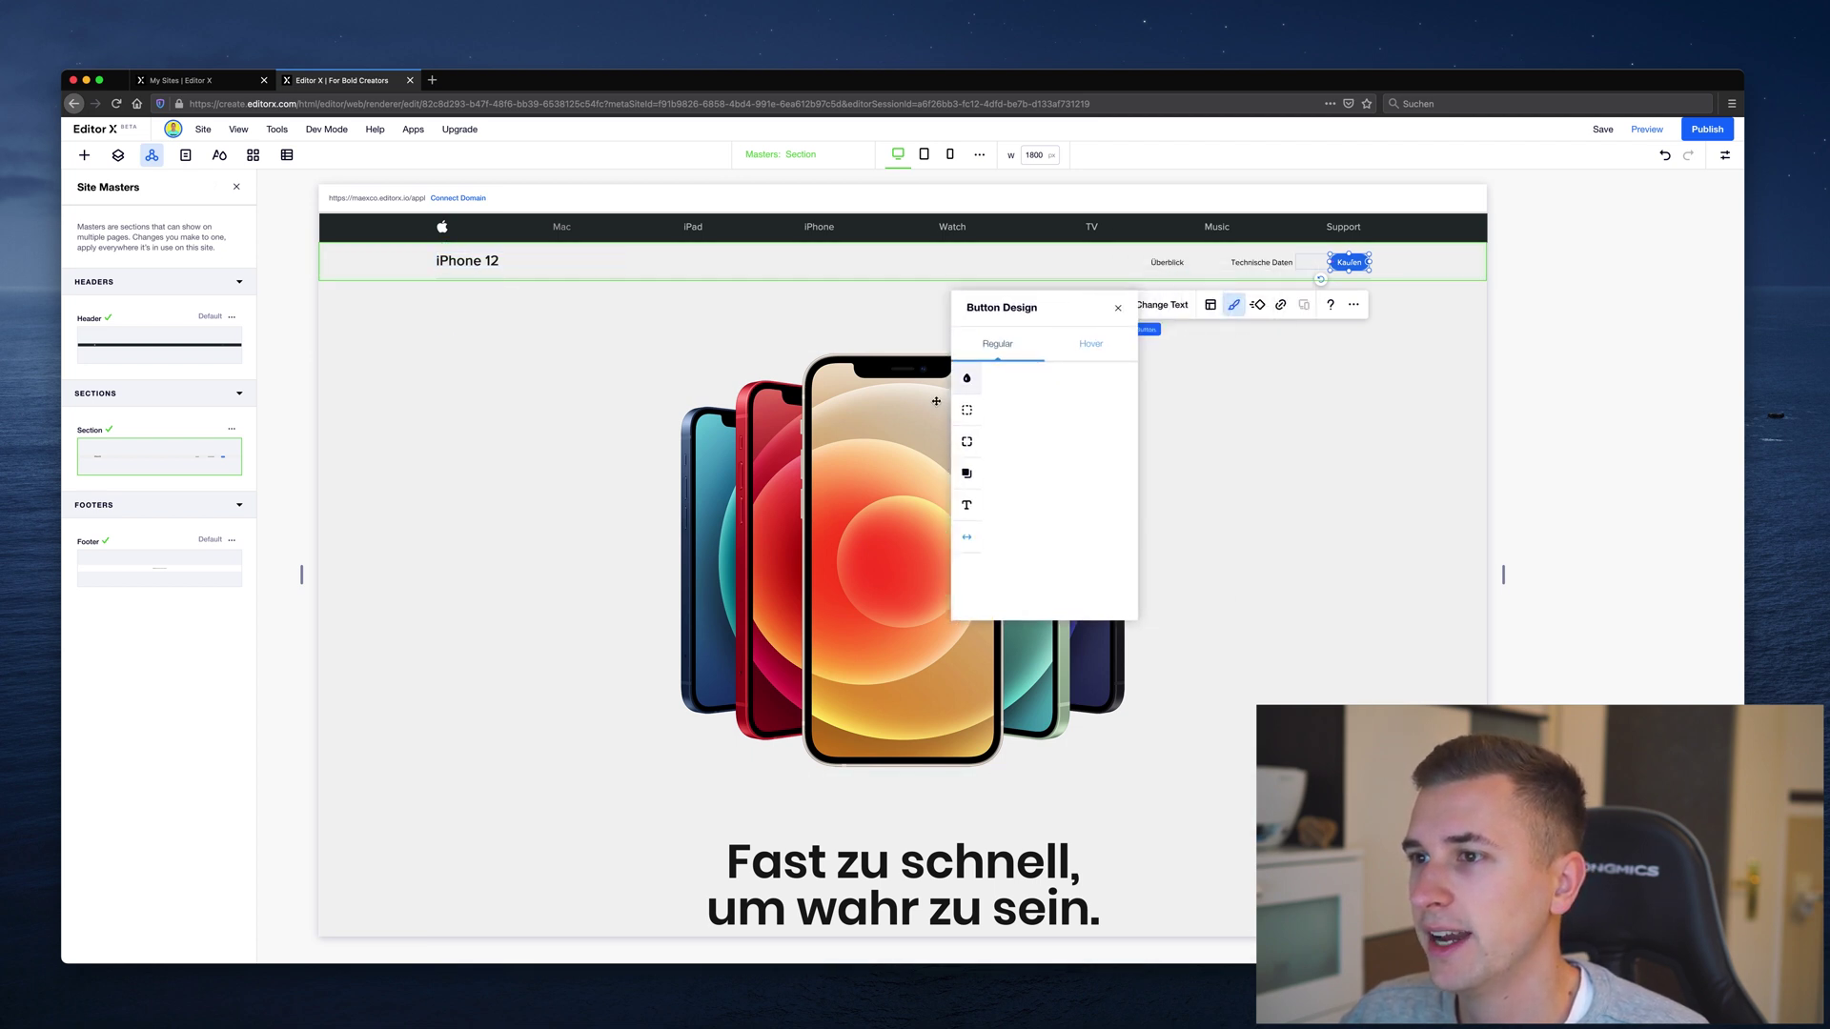
click(972, 387)
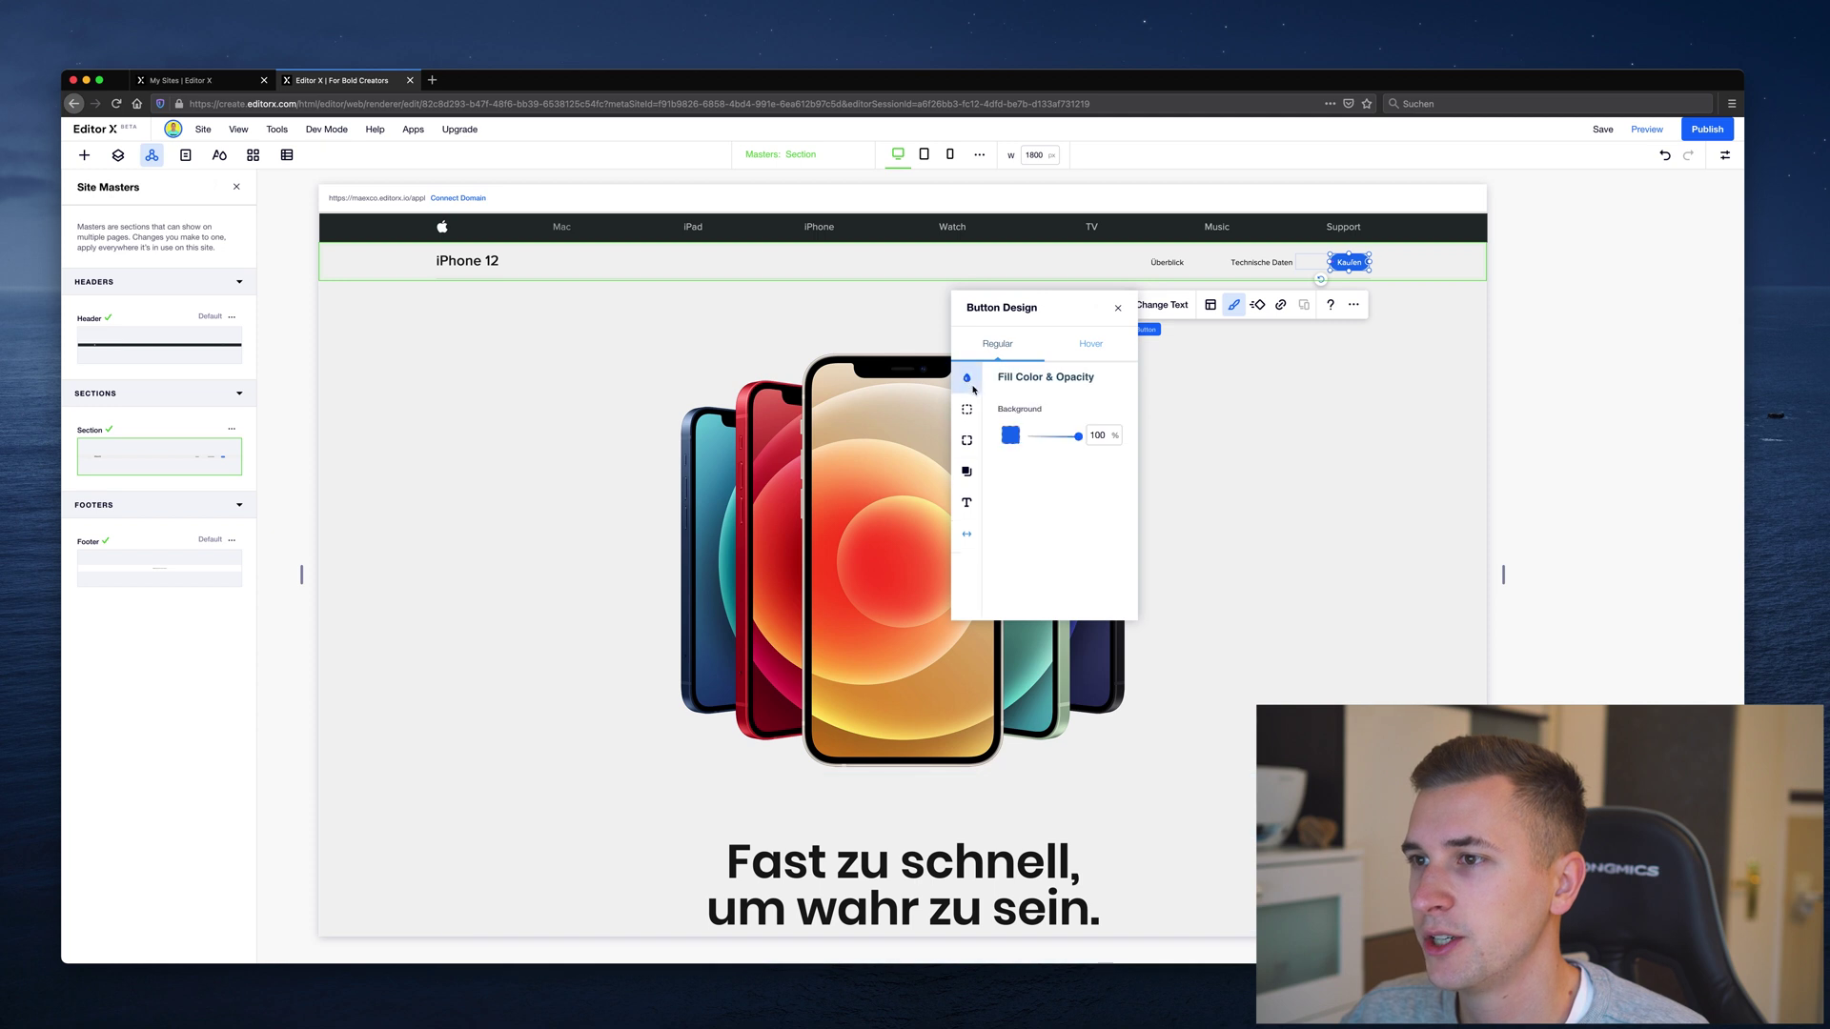
click(1009, 435)
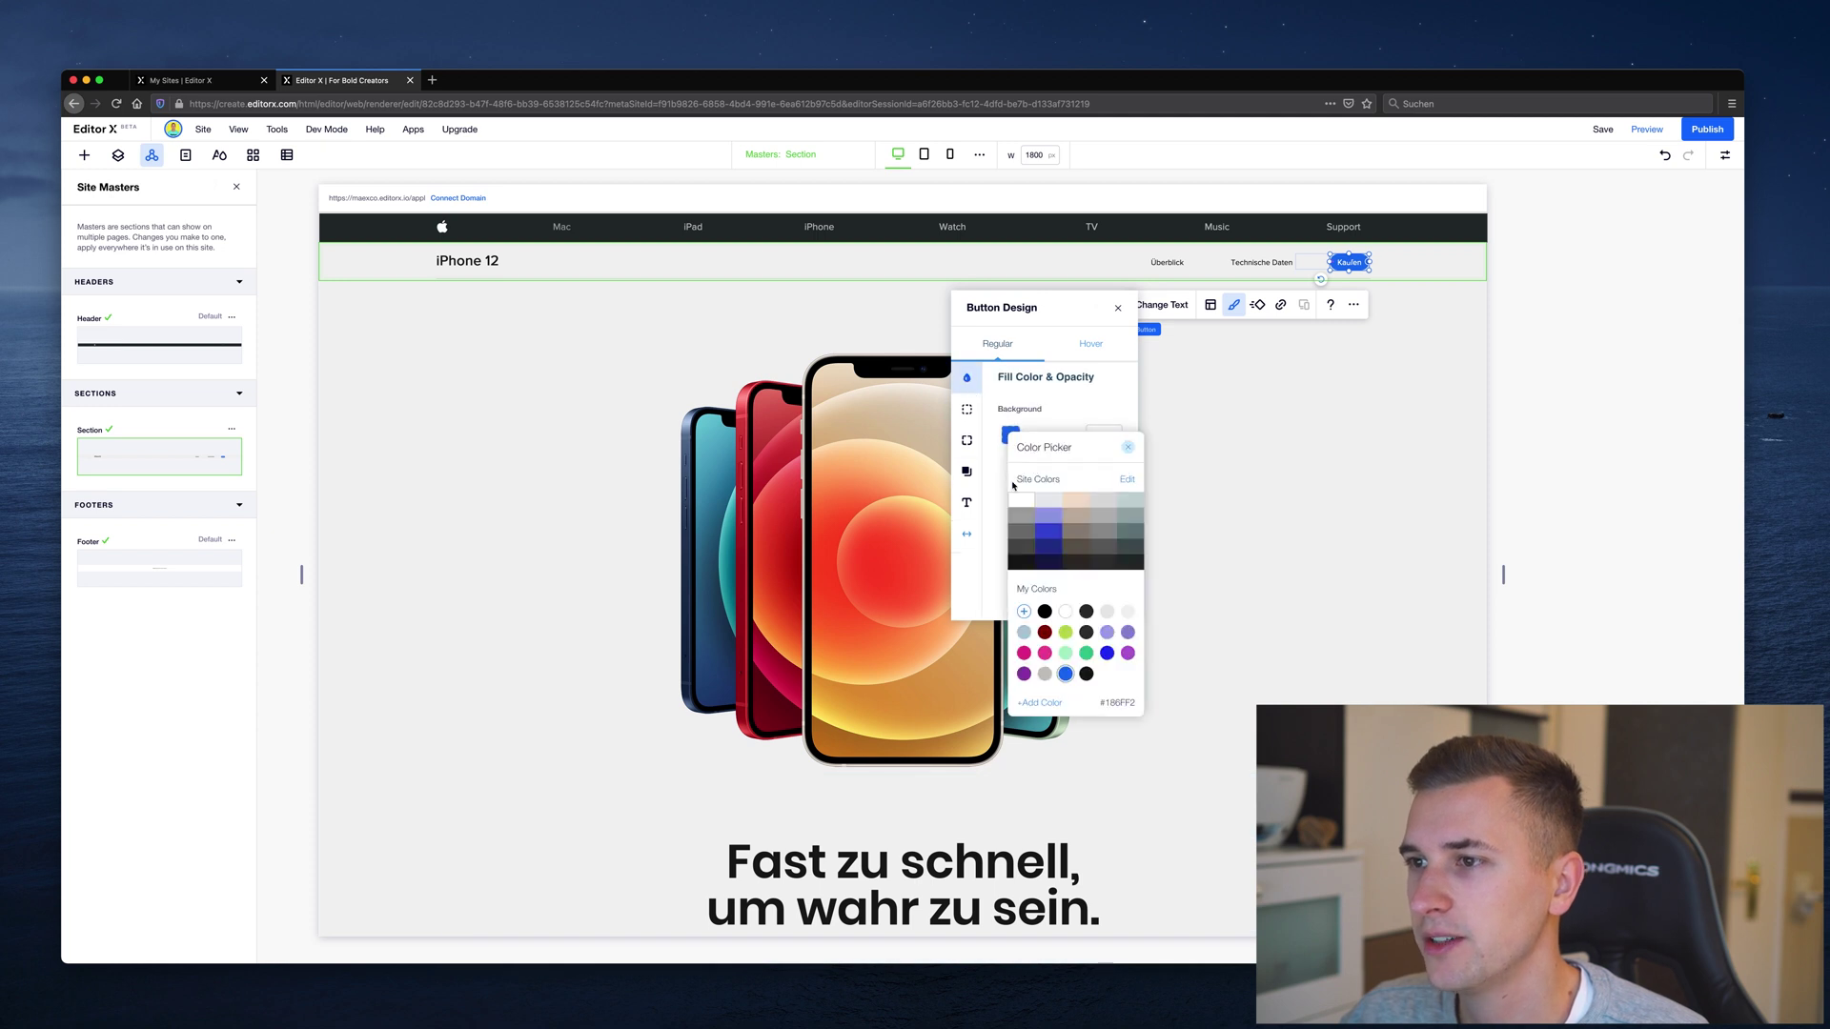
click(1045, 632)
click(1024, 654)
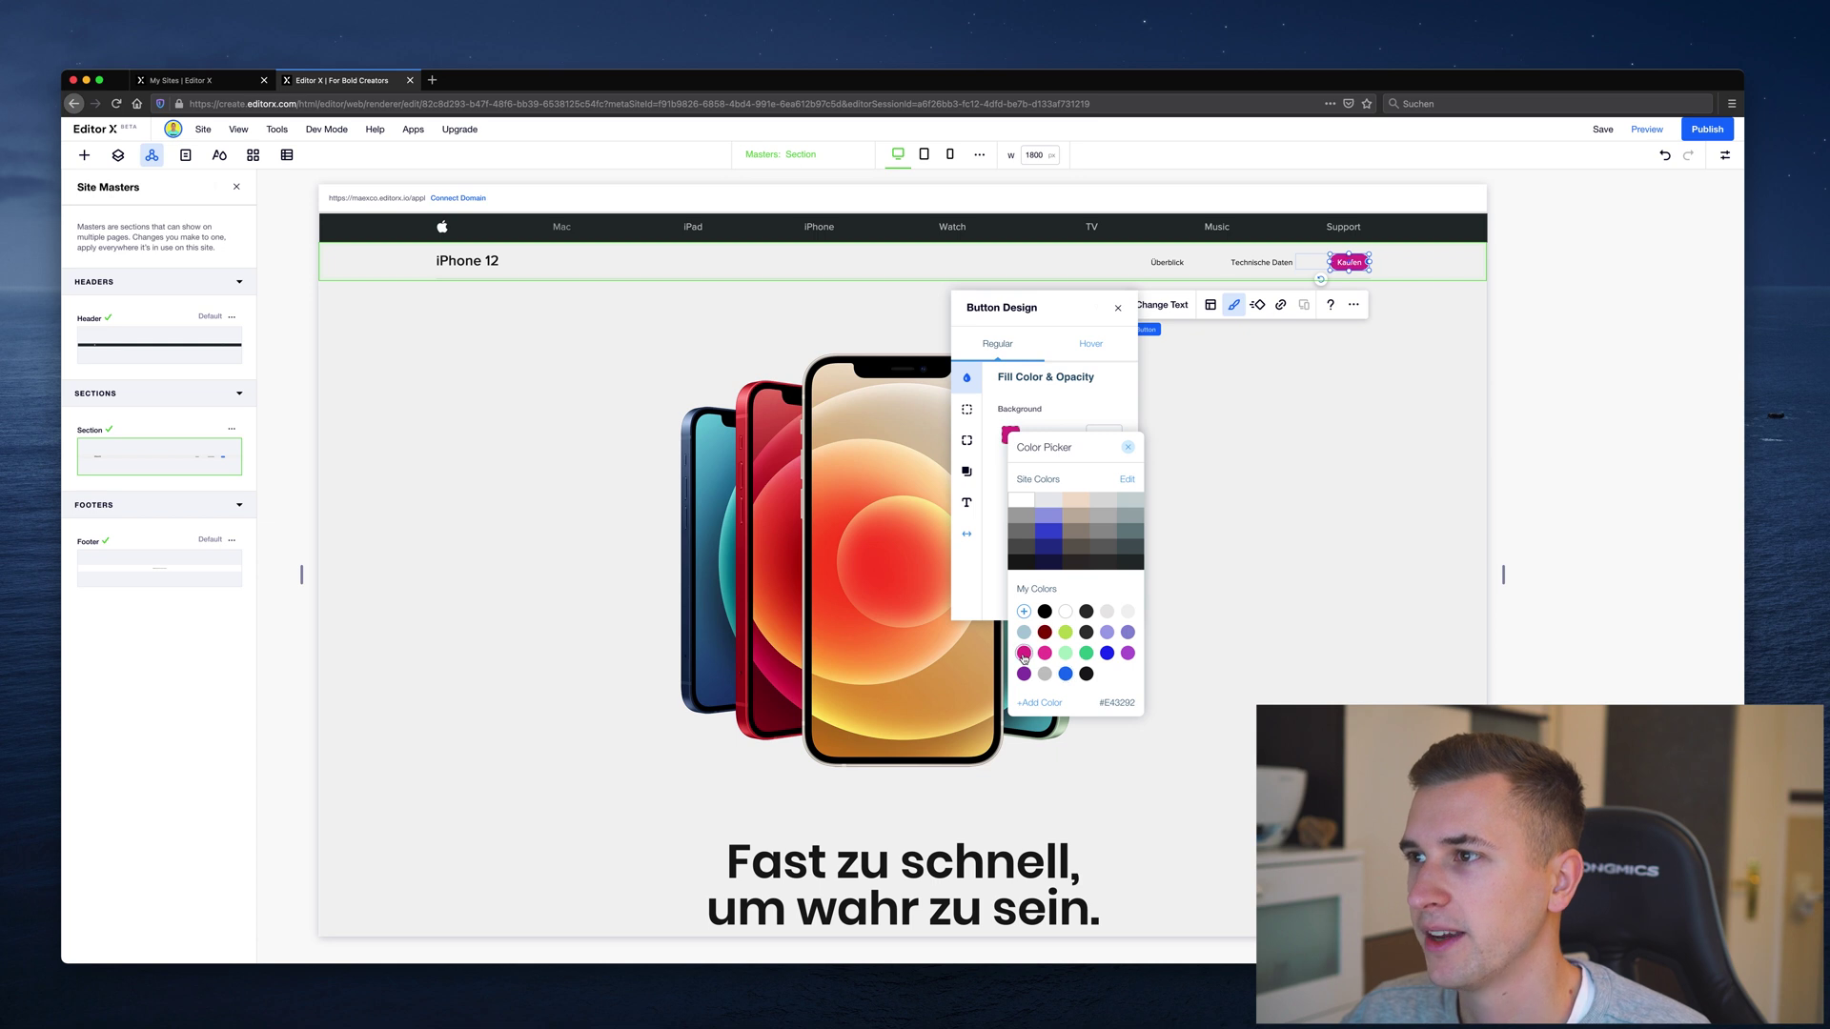
click(1128, 447)
click(1118, 308)
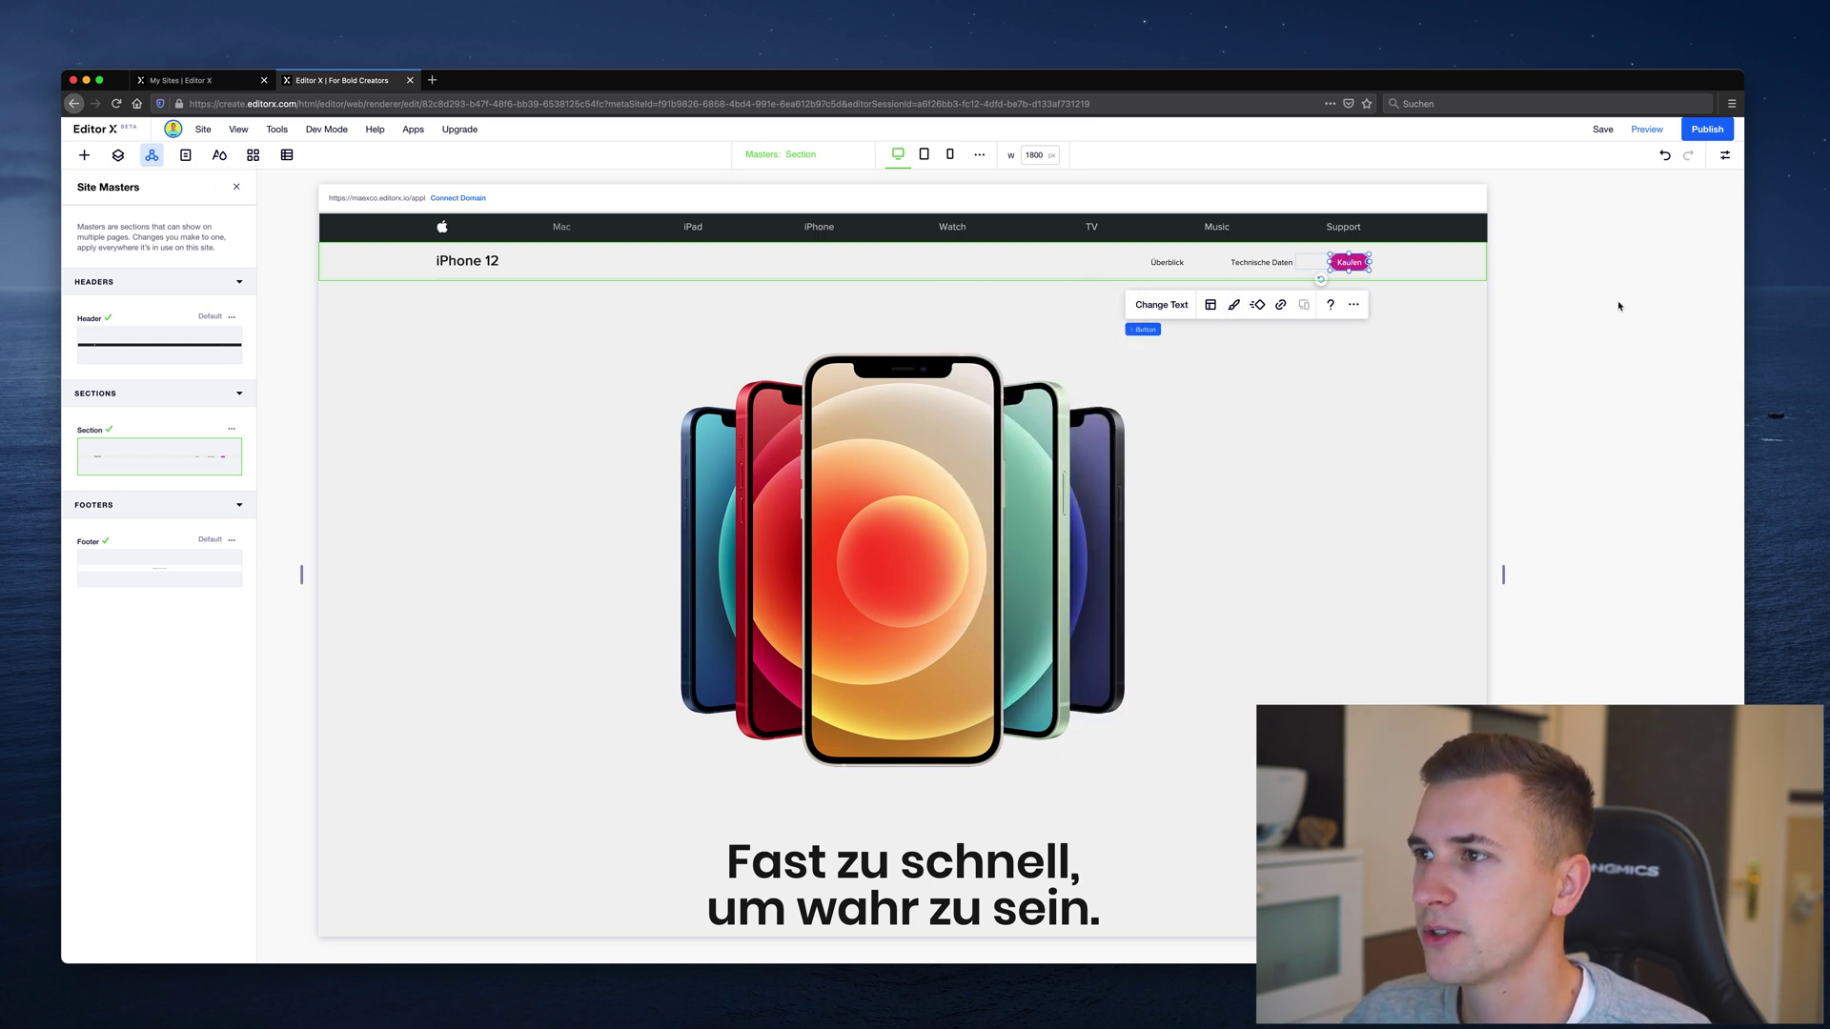
click(1619, 306)
Switch to the Watch page to confirm the Kaufen button is magenta there too
click(773, 157)
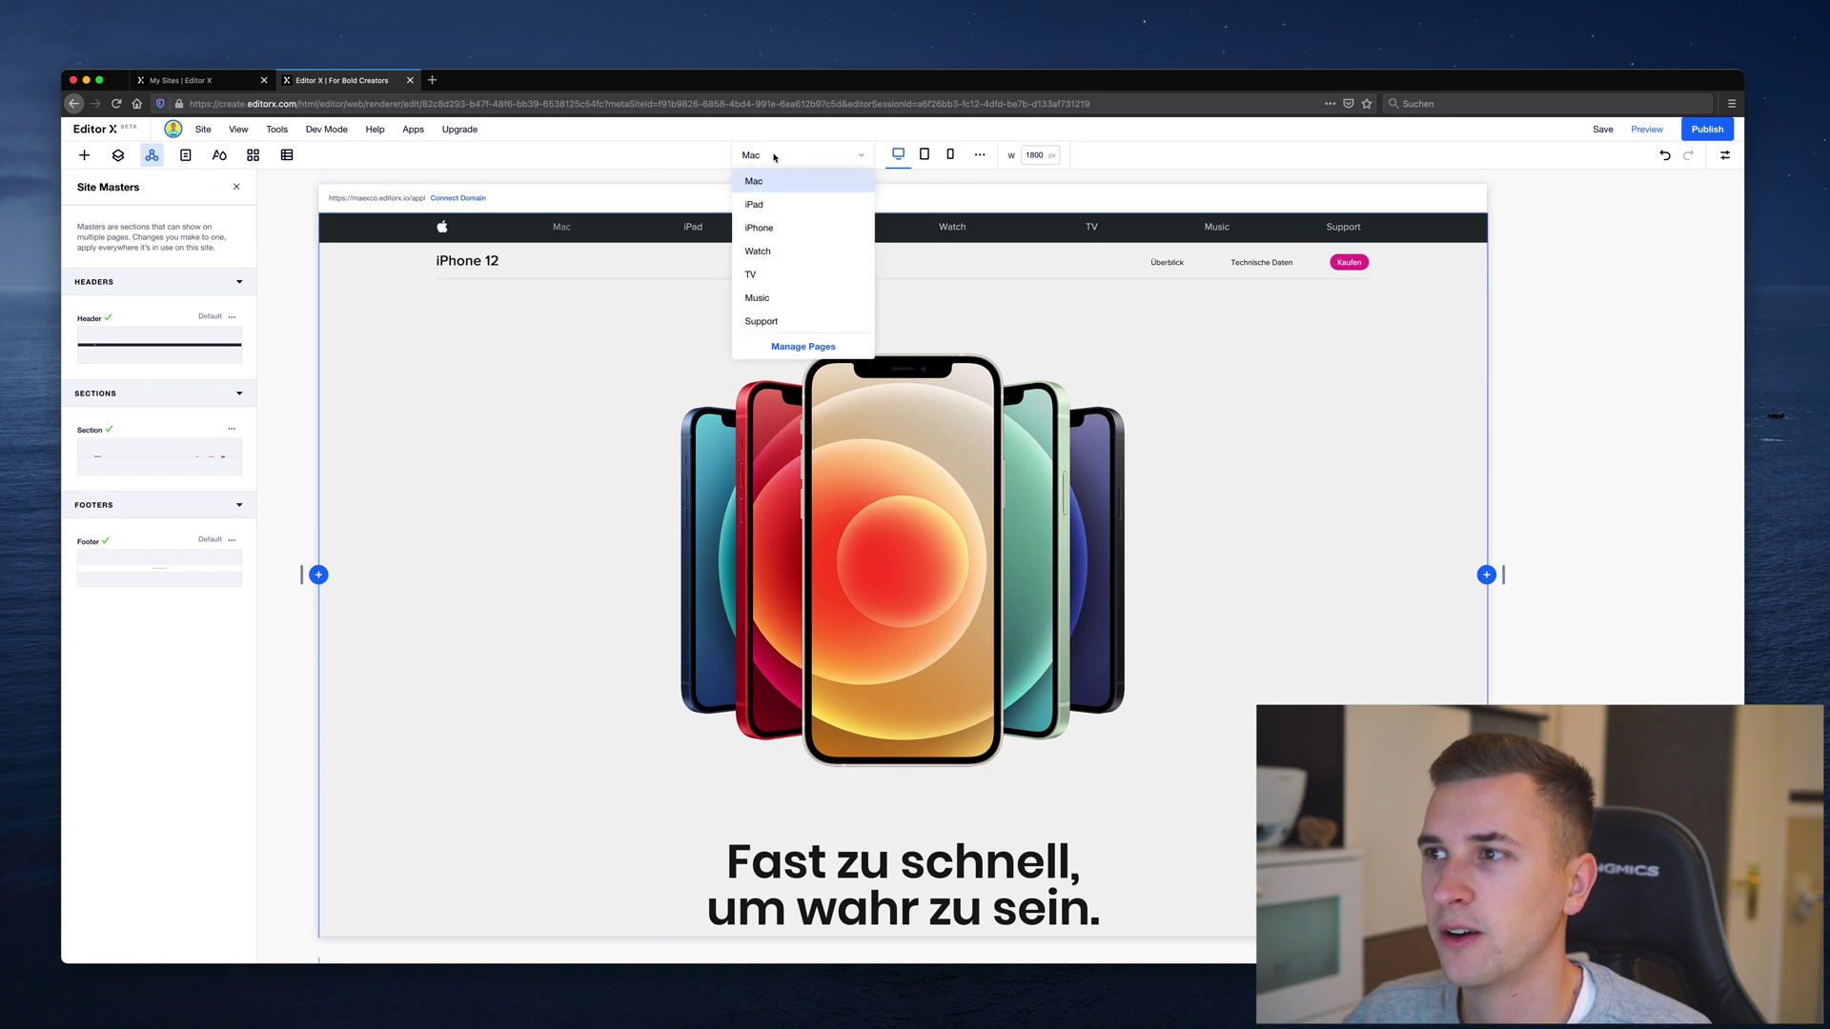
click(759, 255)
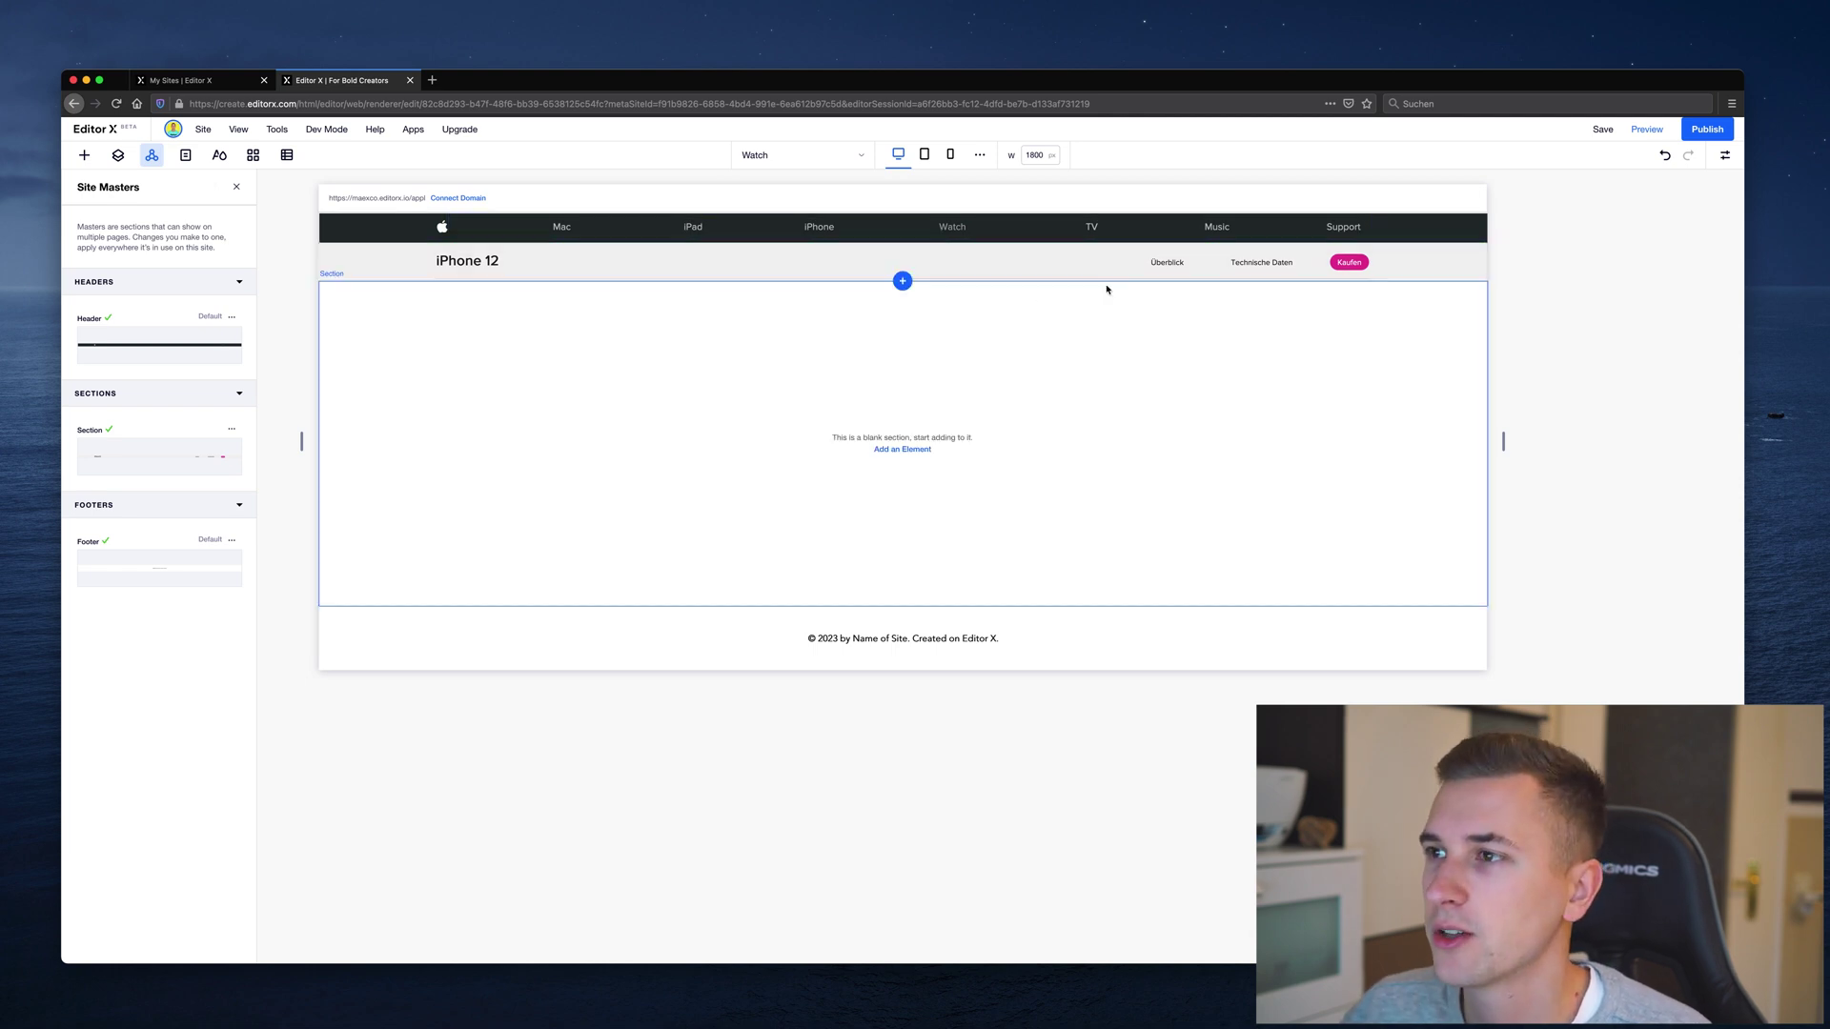
Change the Kaufen button's background fill in the Section master to blue
click(1309, 255)
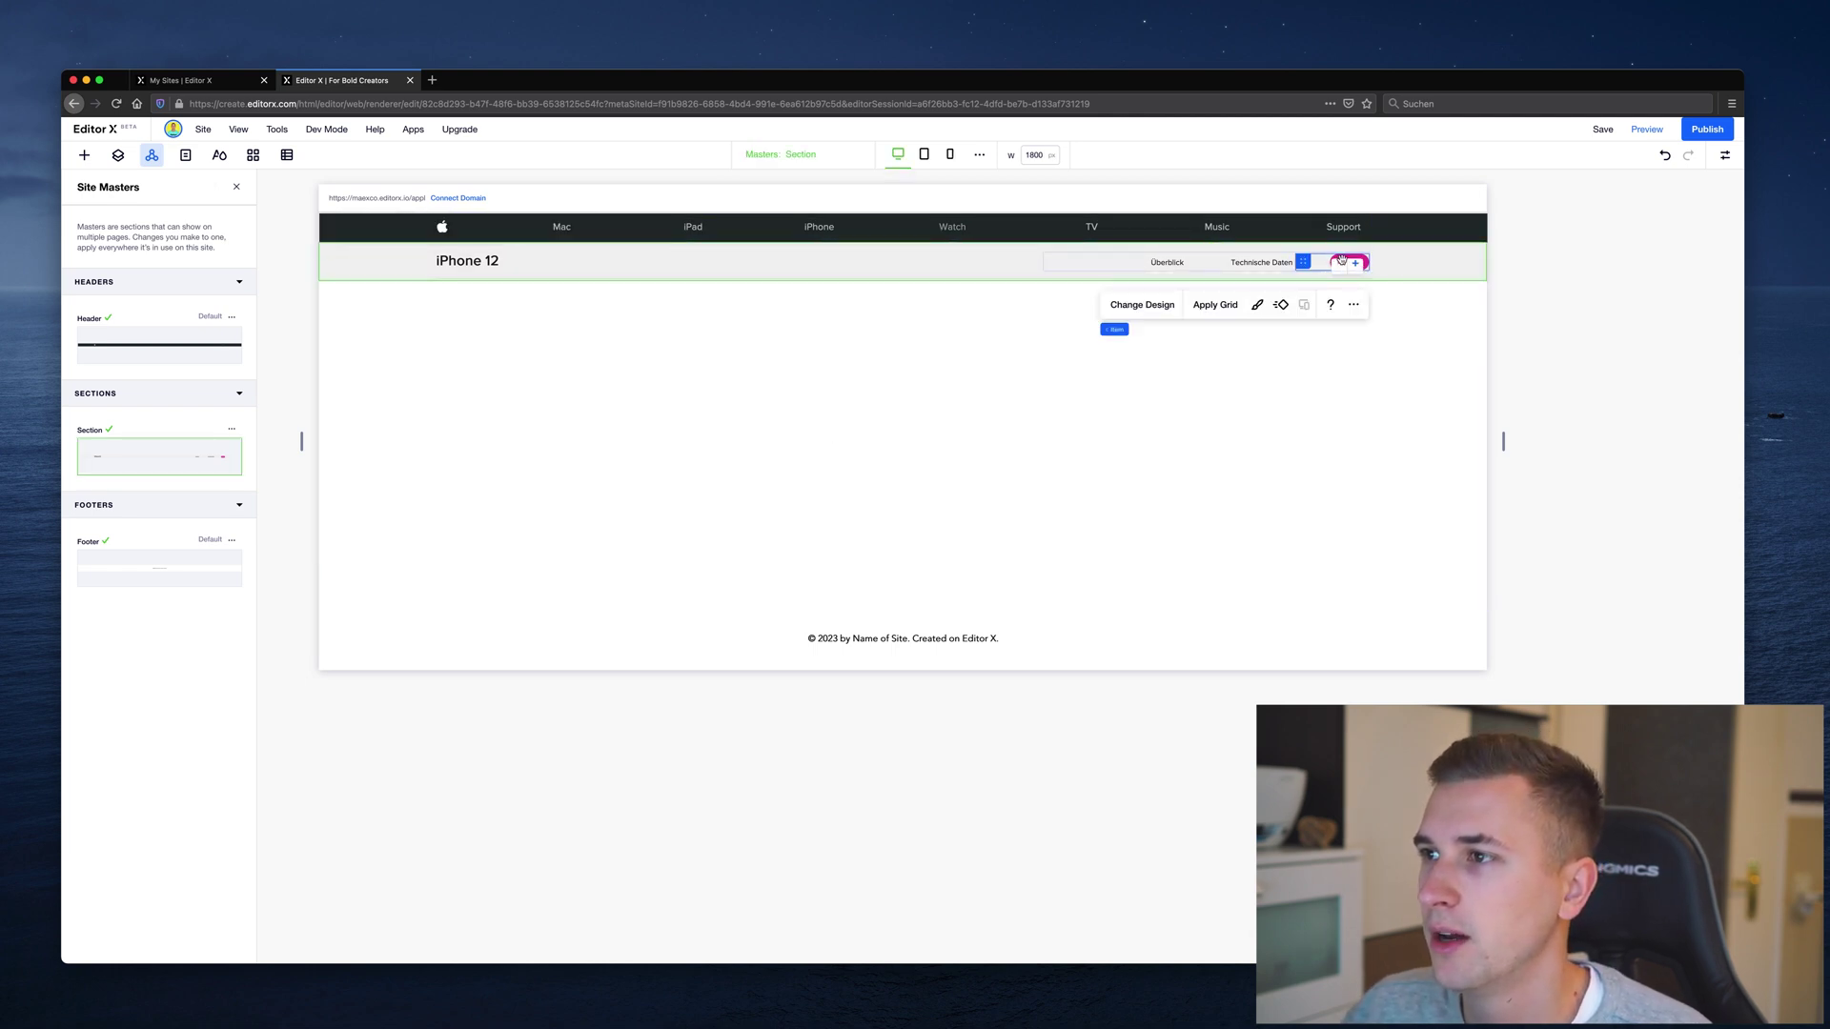
click(1347, 258)
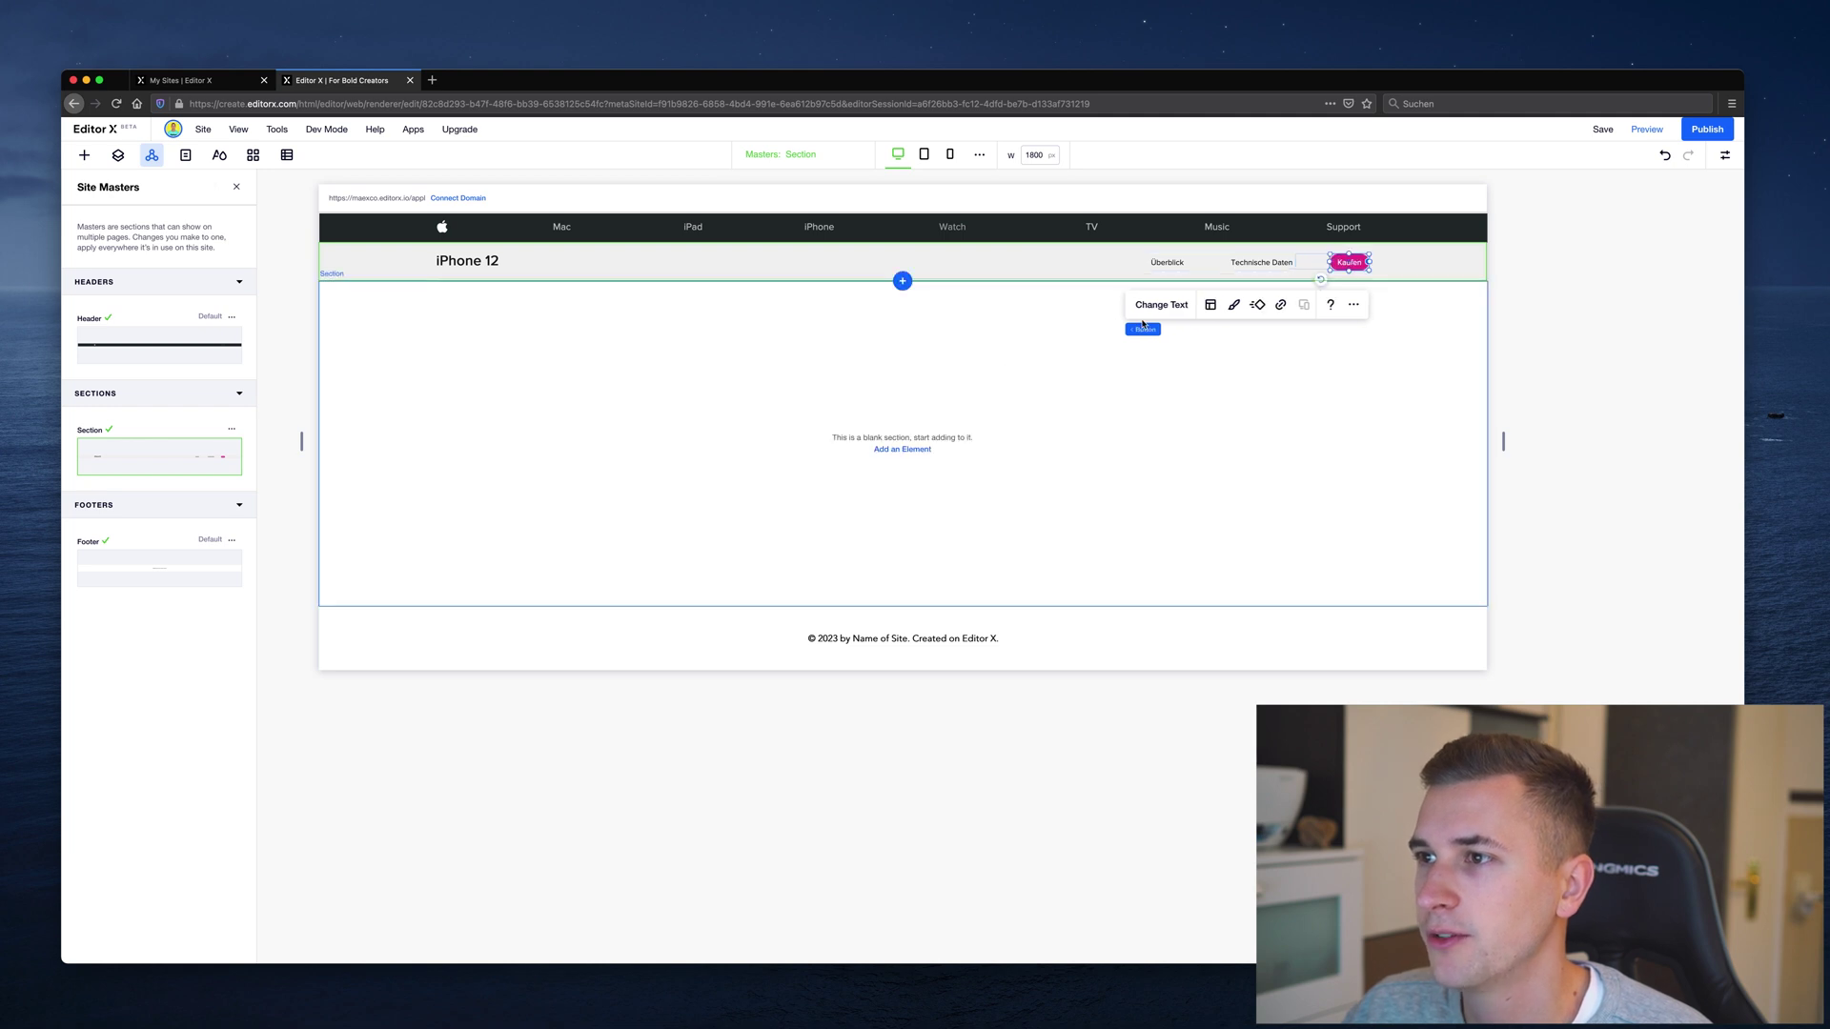
click(1234, 306)
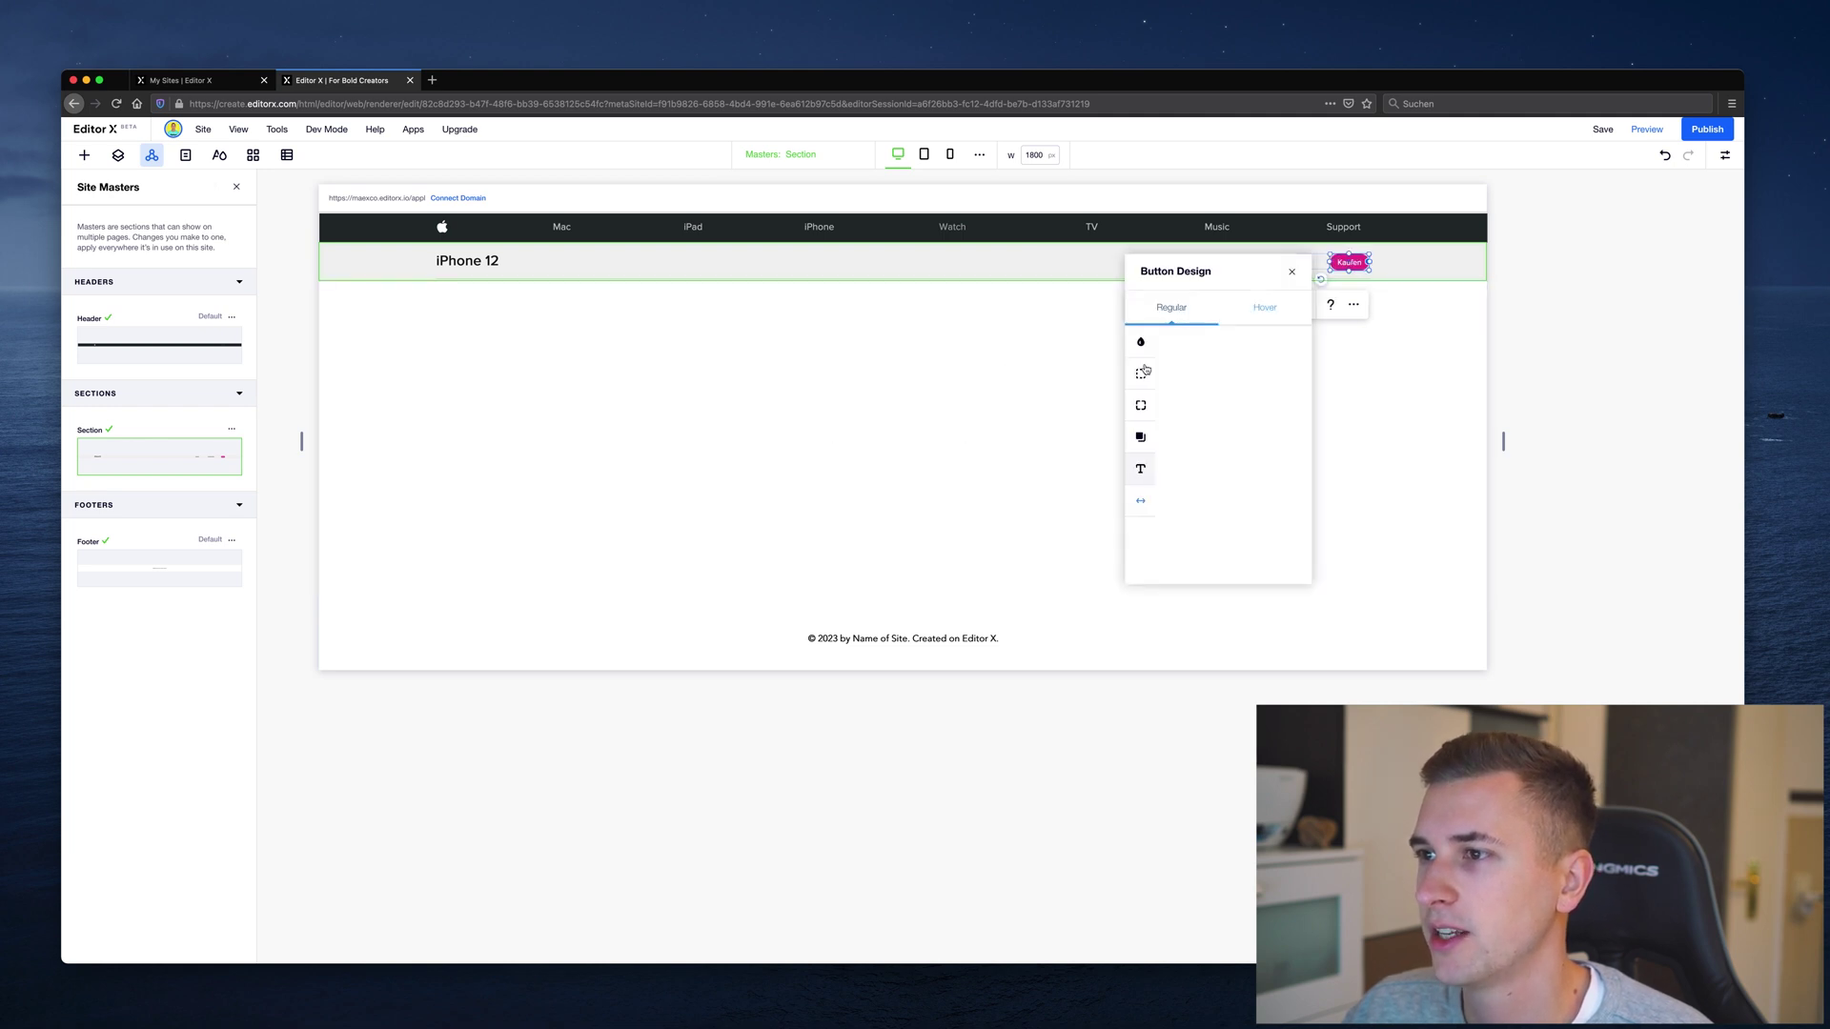
click(1184, 397)
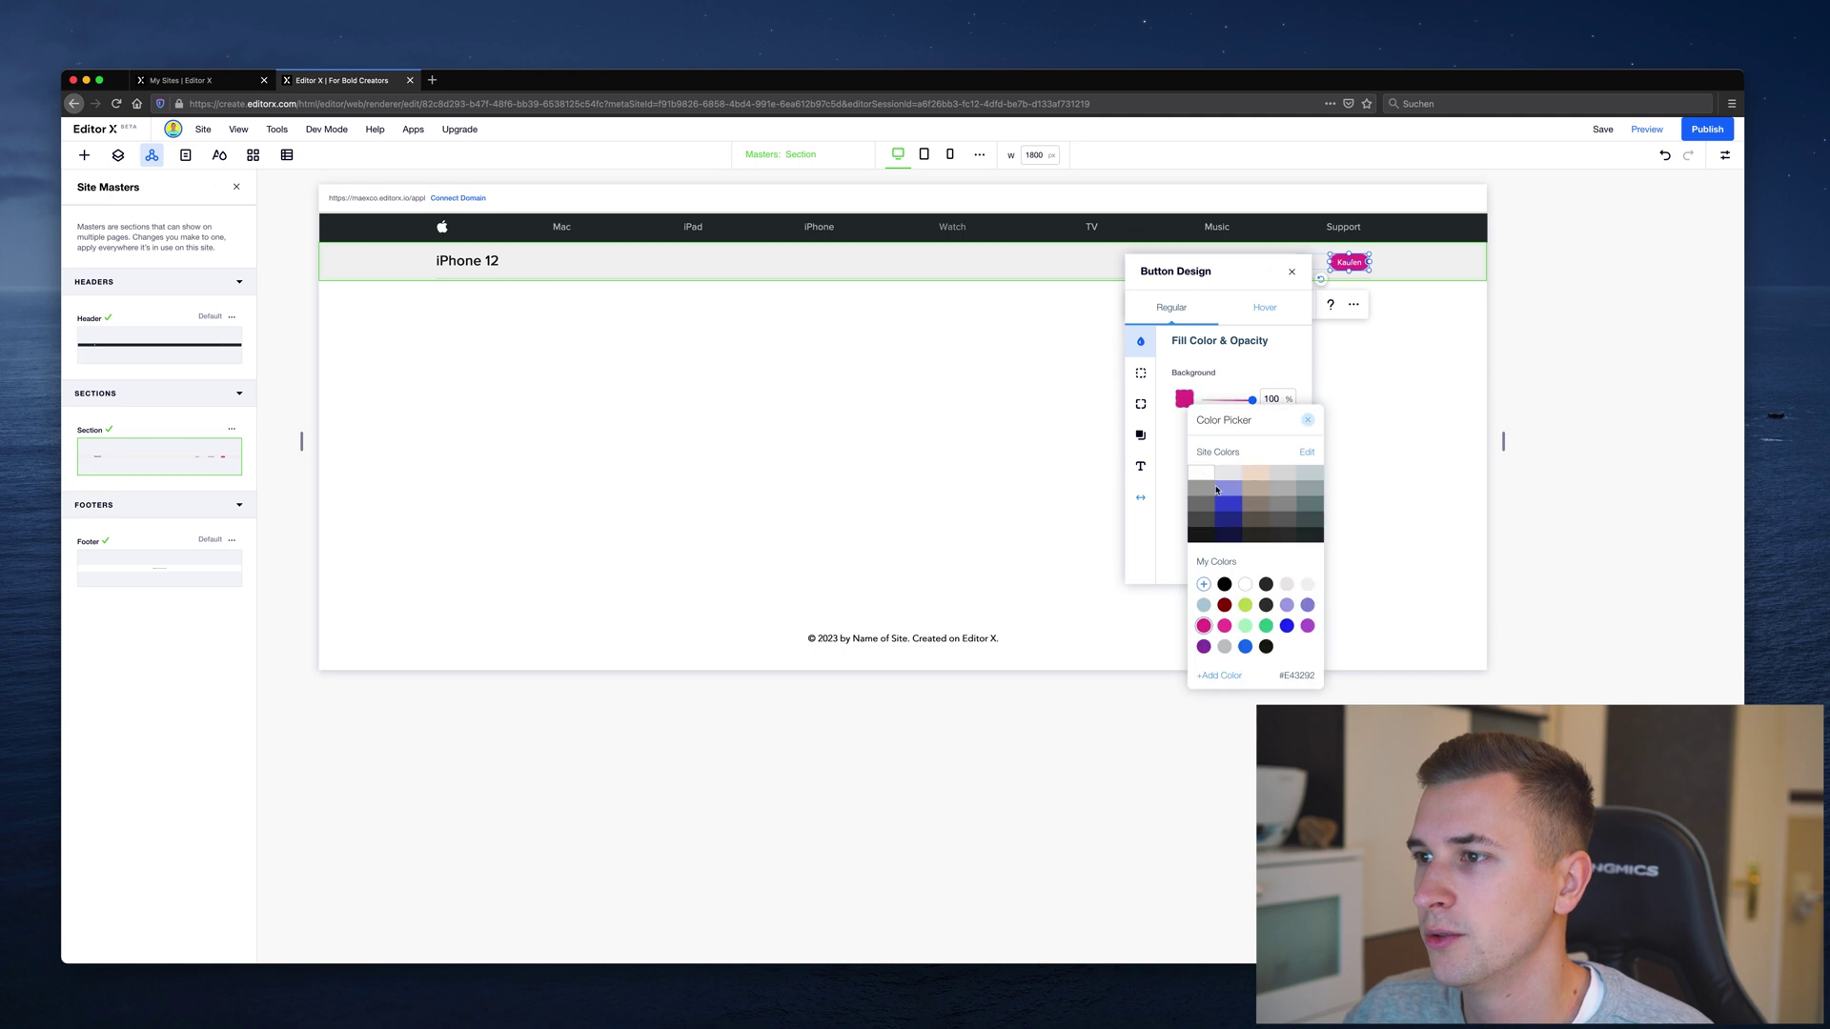
click(1230, 507)
click(1231, 506)
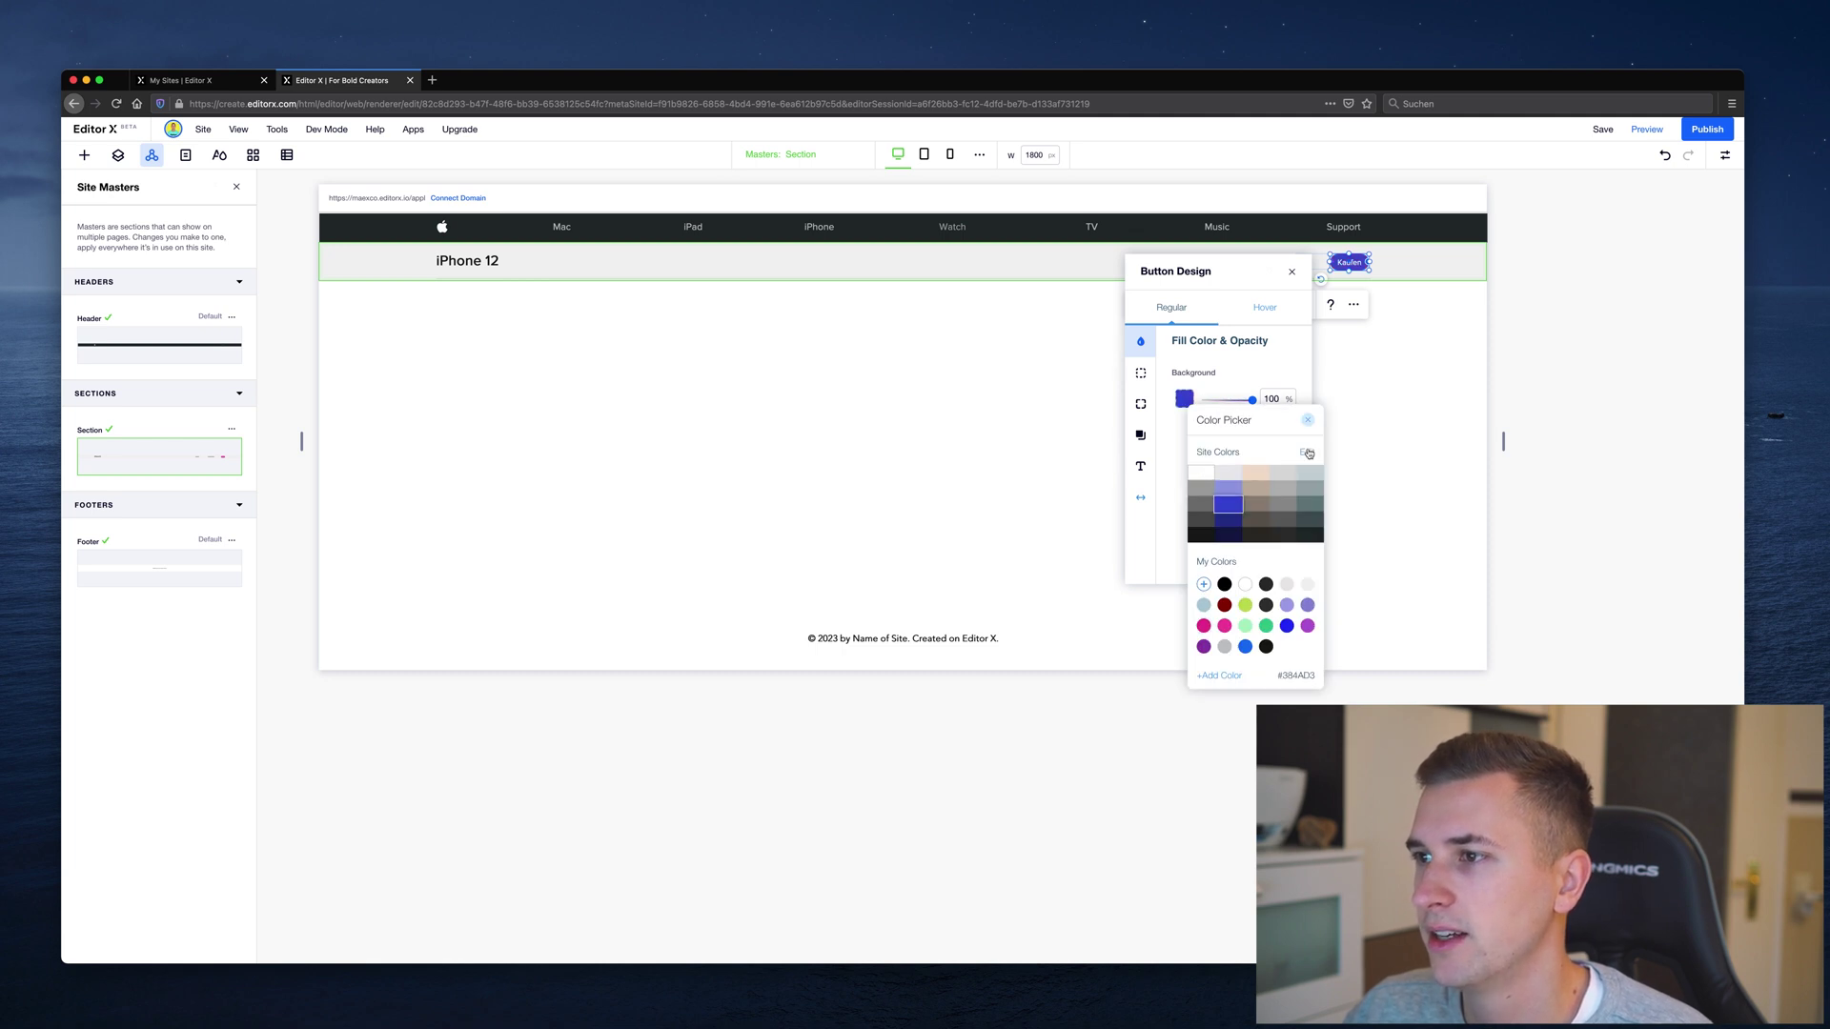
click(1308, 419)
click(1295, 270)
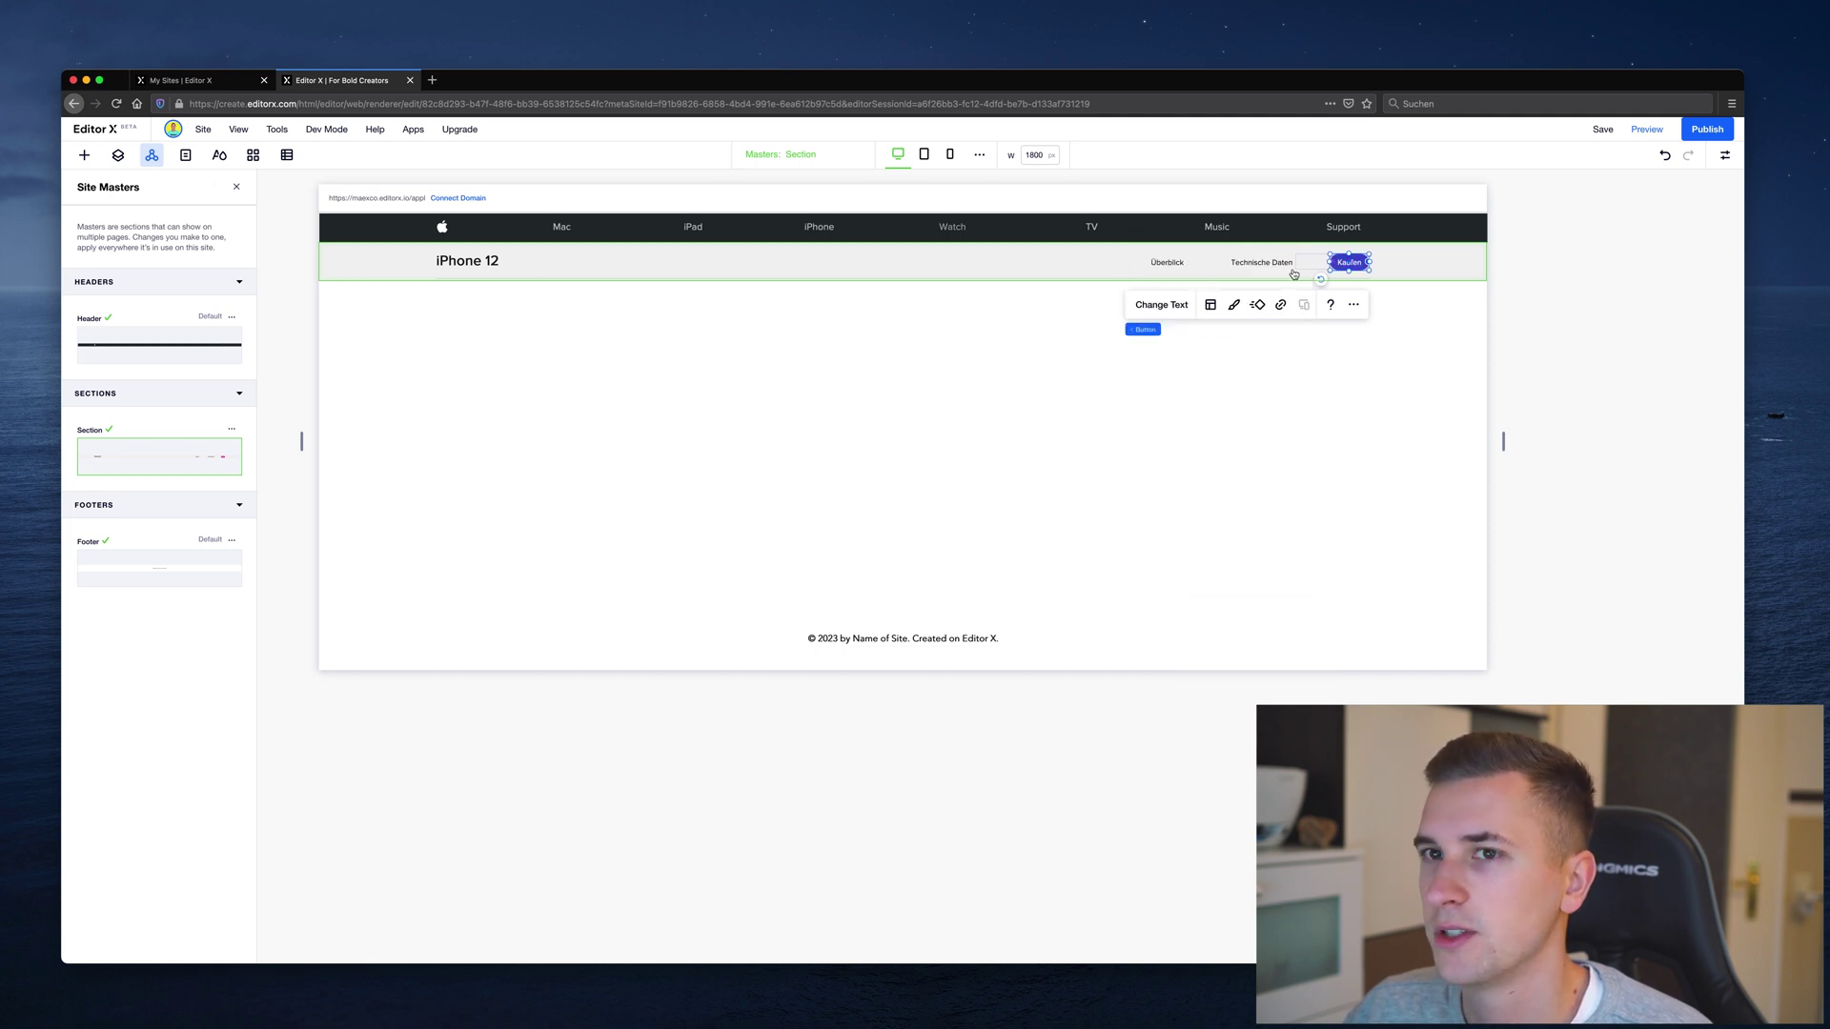
Close Site Masters, leave master editing and return to the Mac page
click(237, 190)
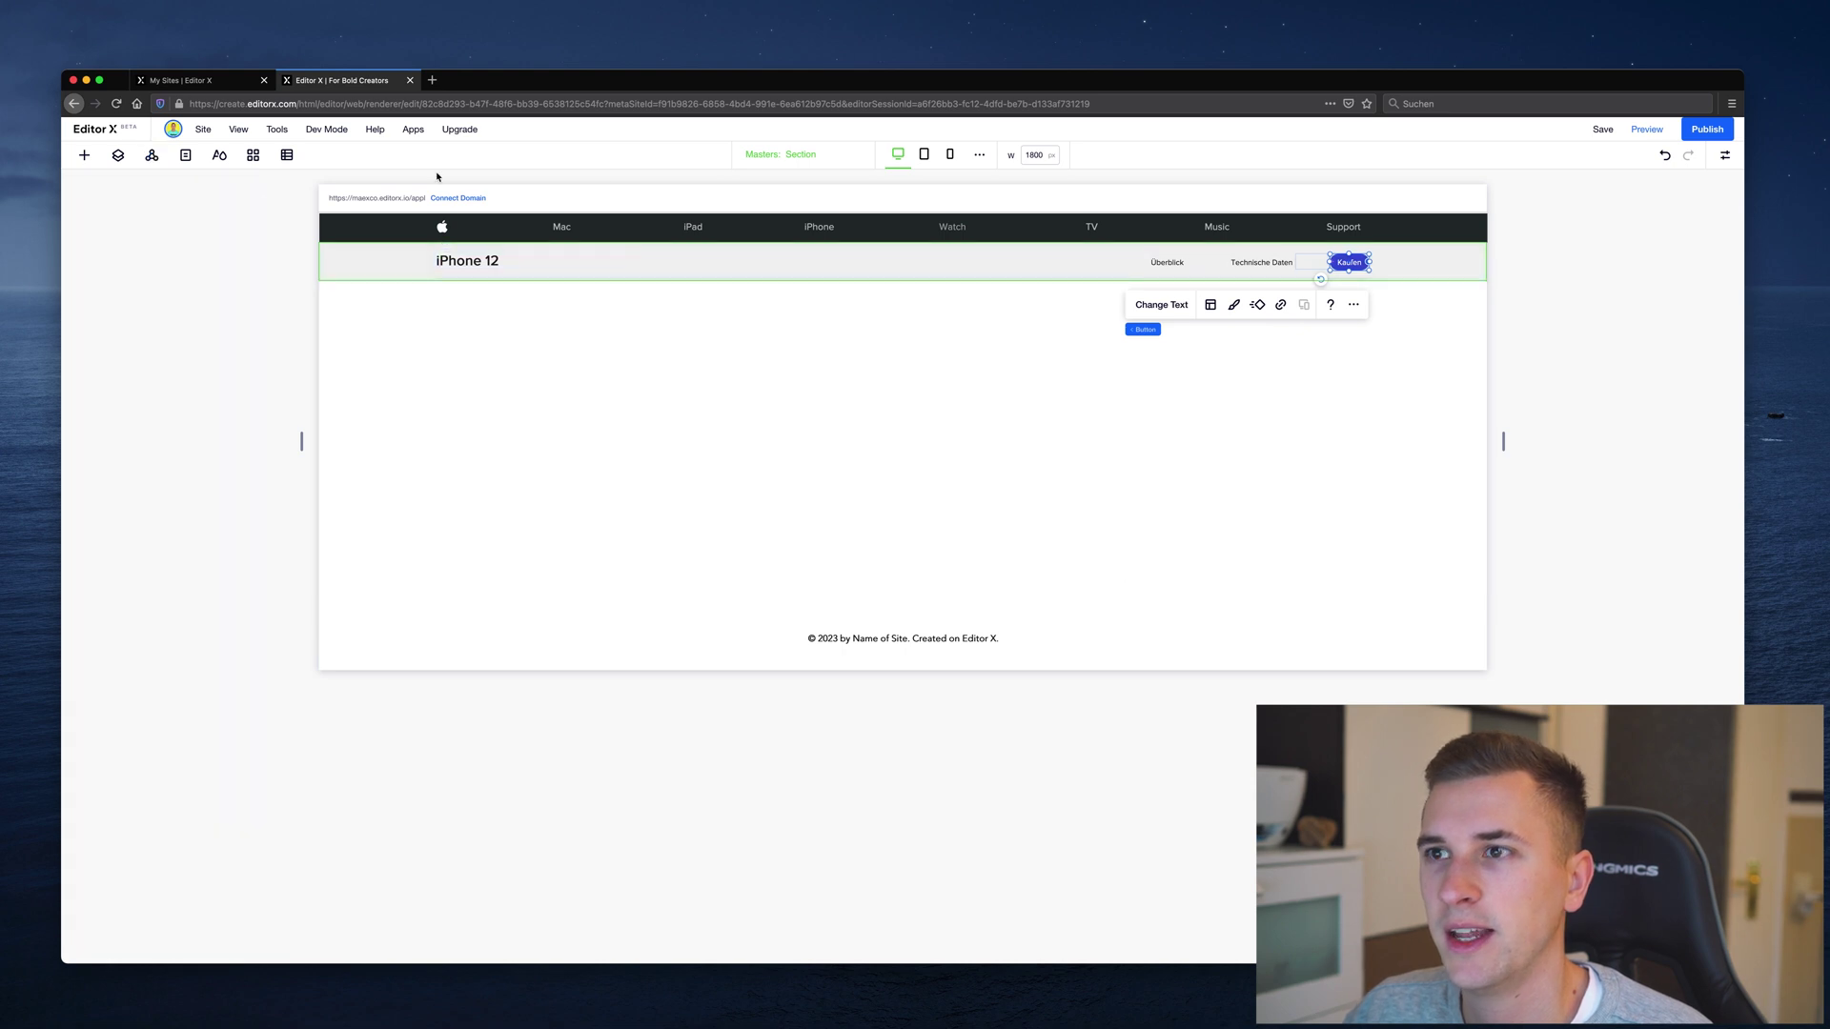
click(782, 181)
click(787, 162)
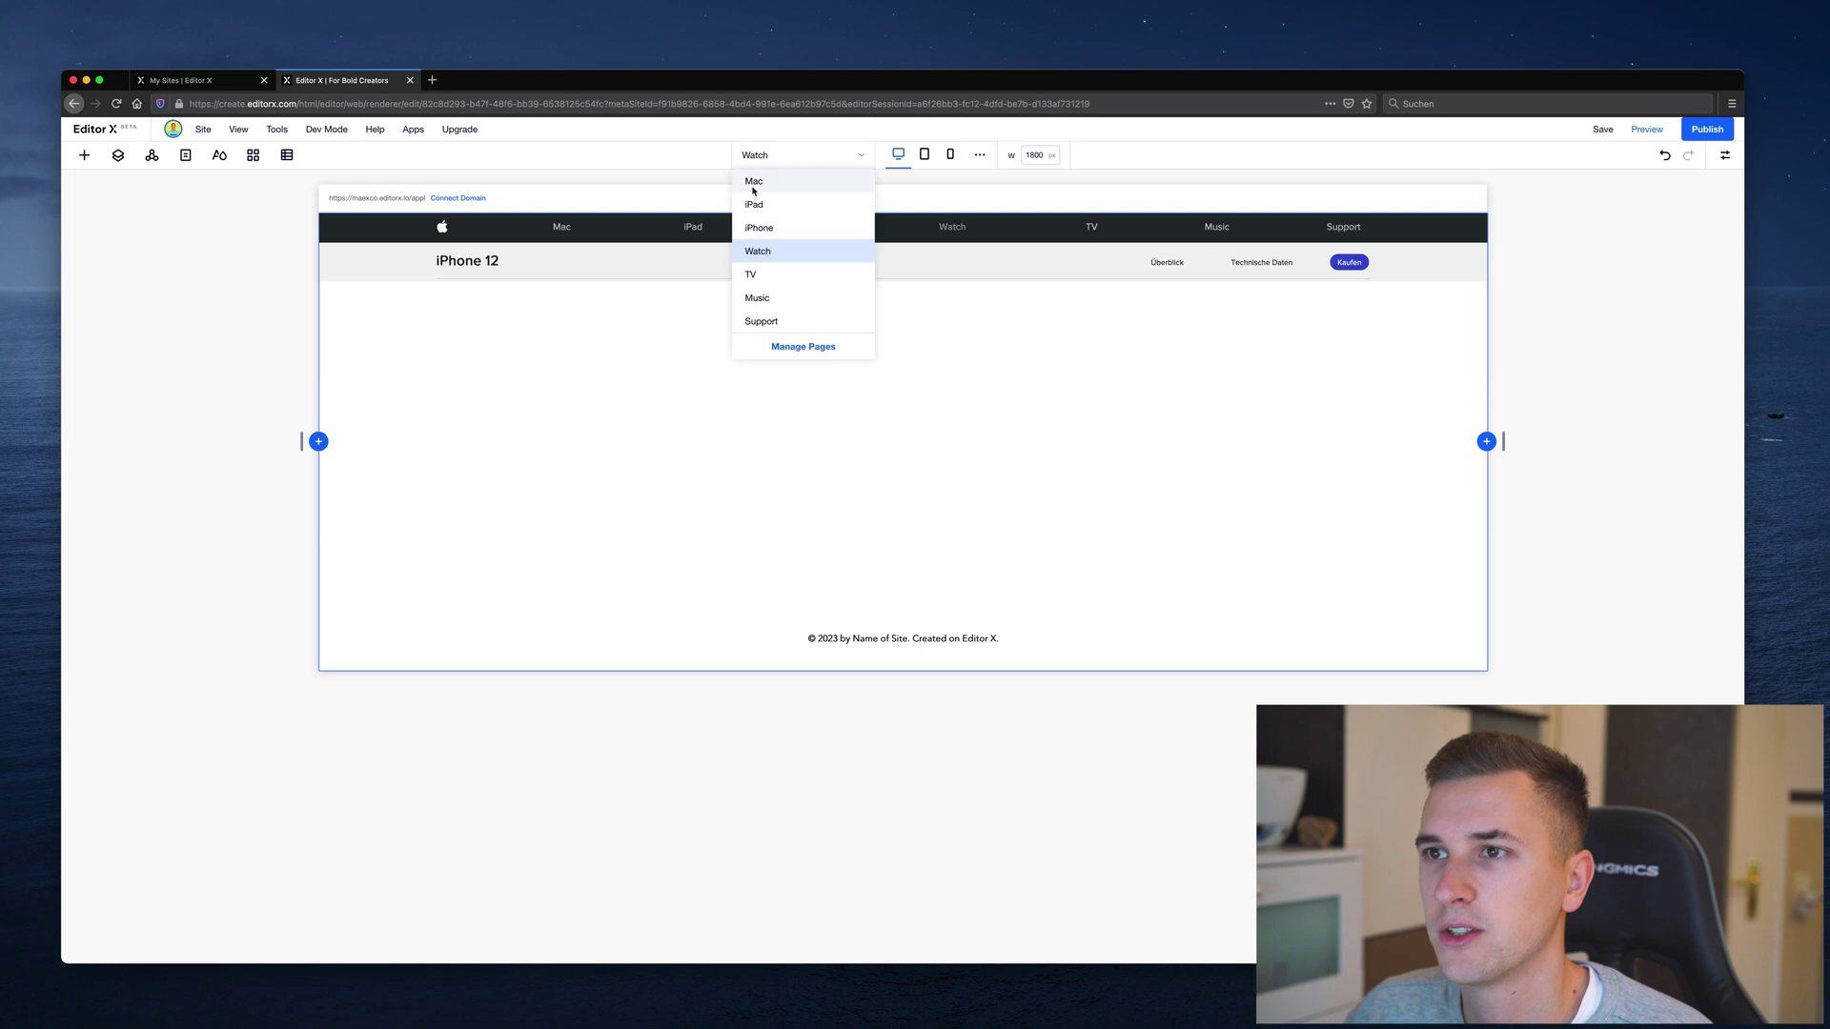
click(753, 191)
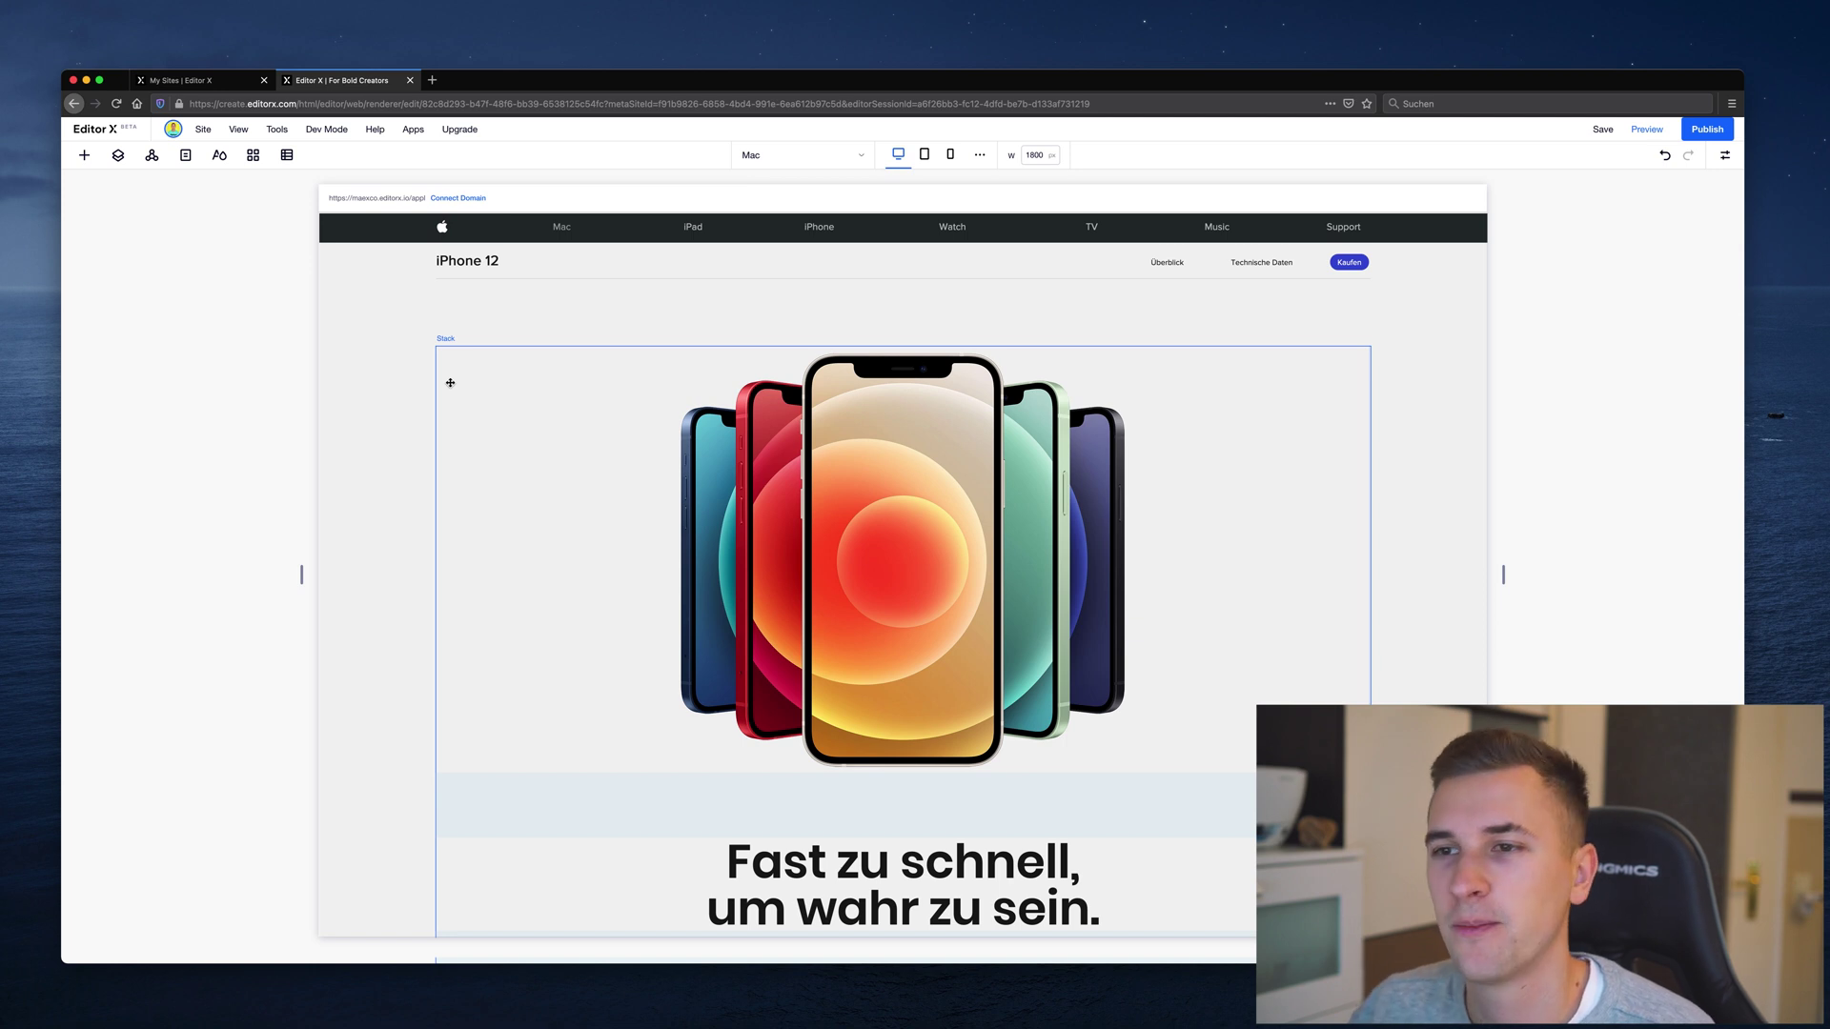
Scroll to the 'Fünf neue Finishes' card section and set it as a Section master
scroll(450, 382, down, 15)
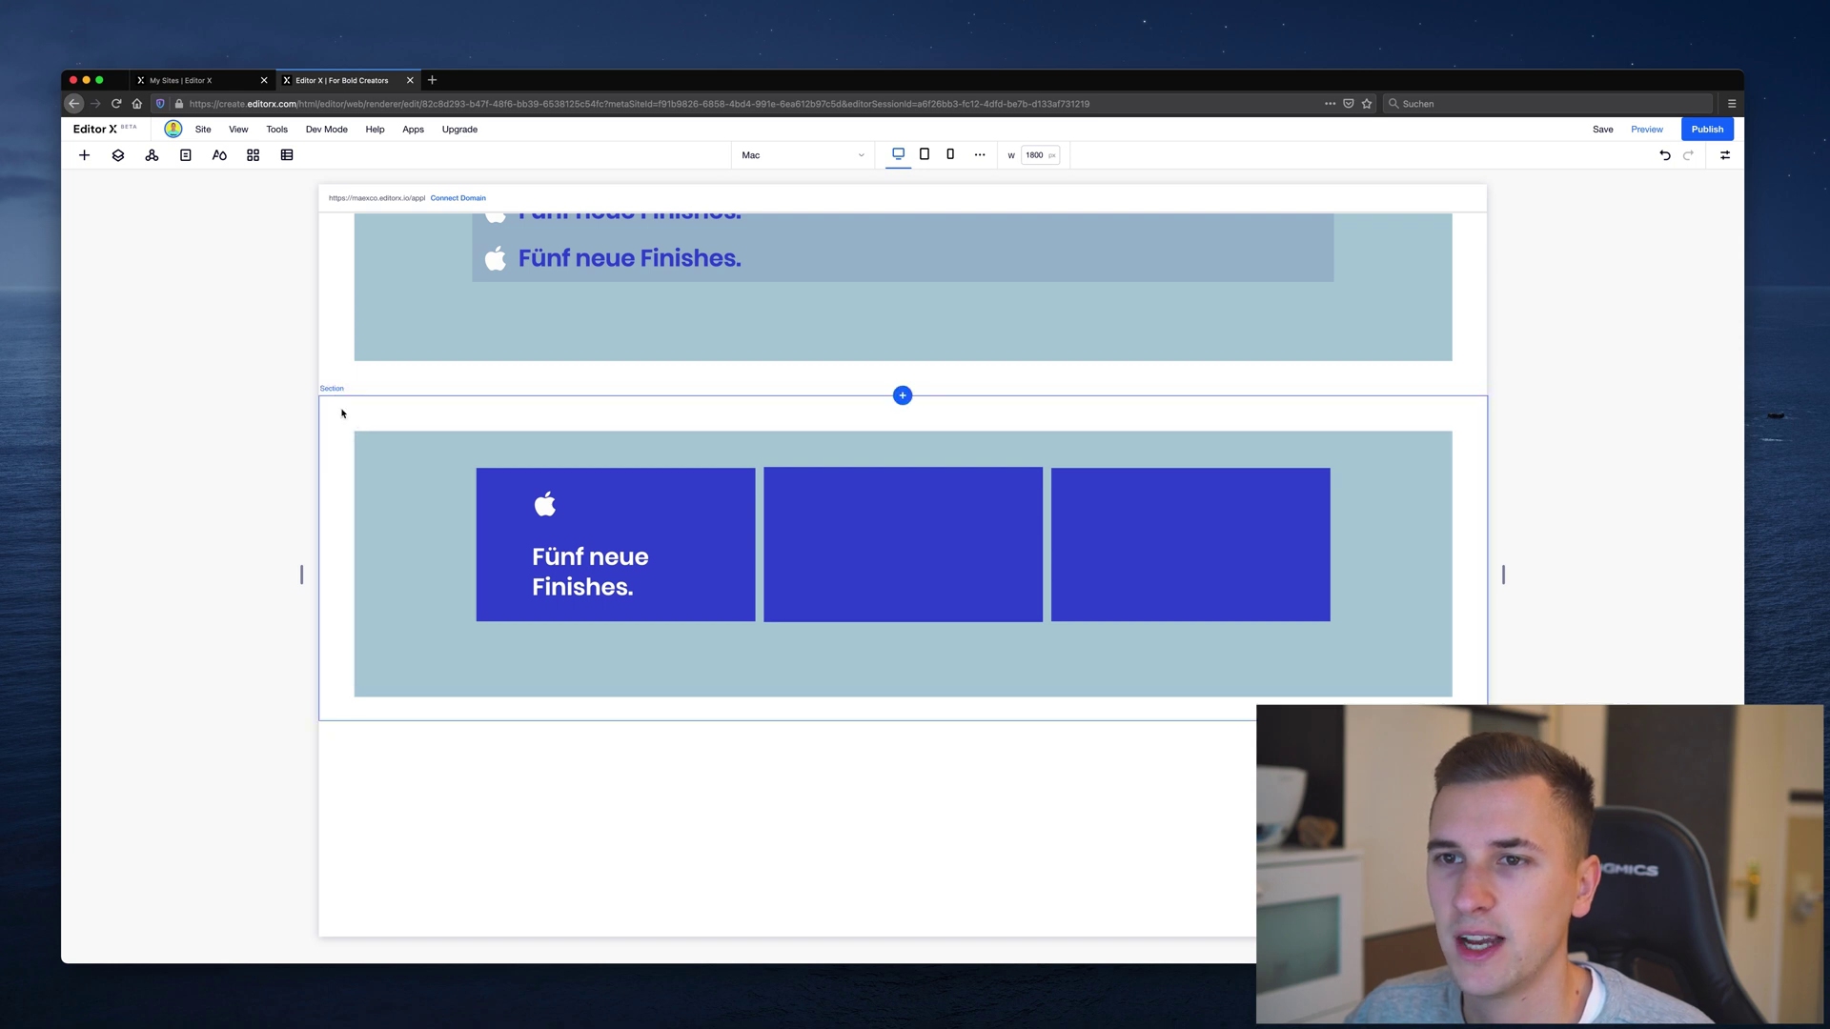
click(332, 428)
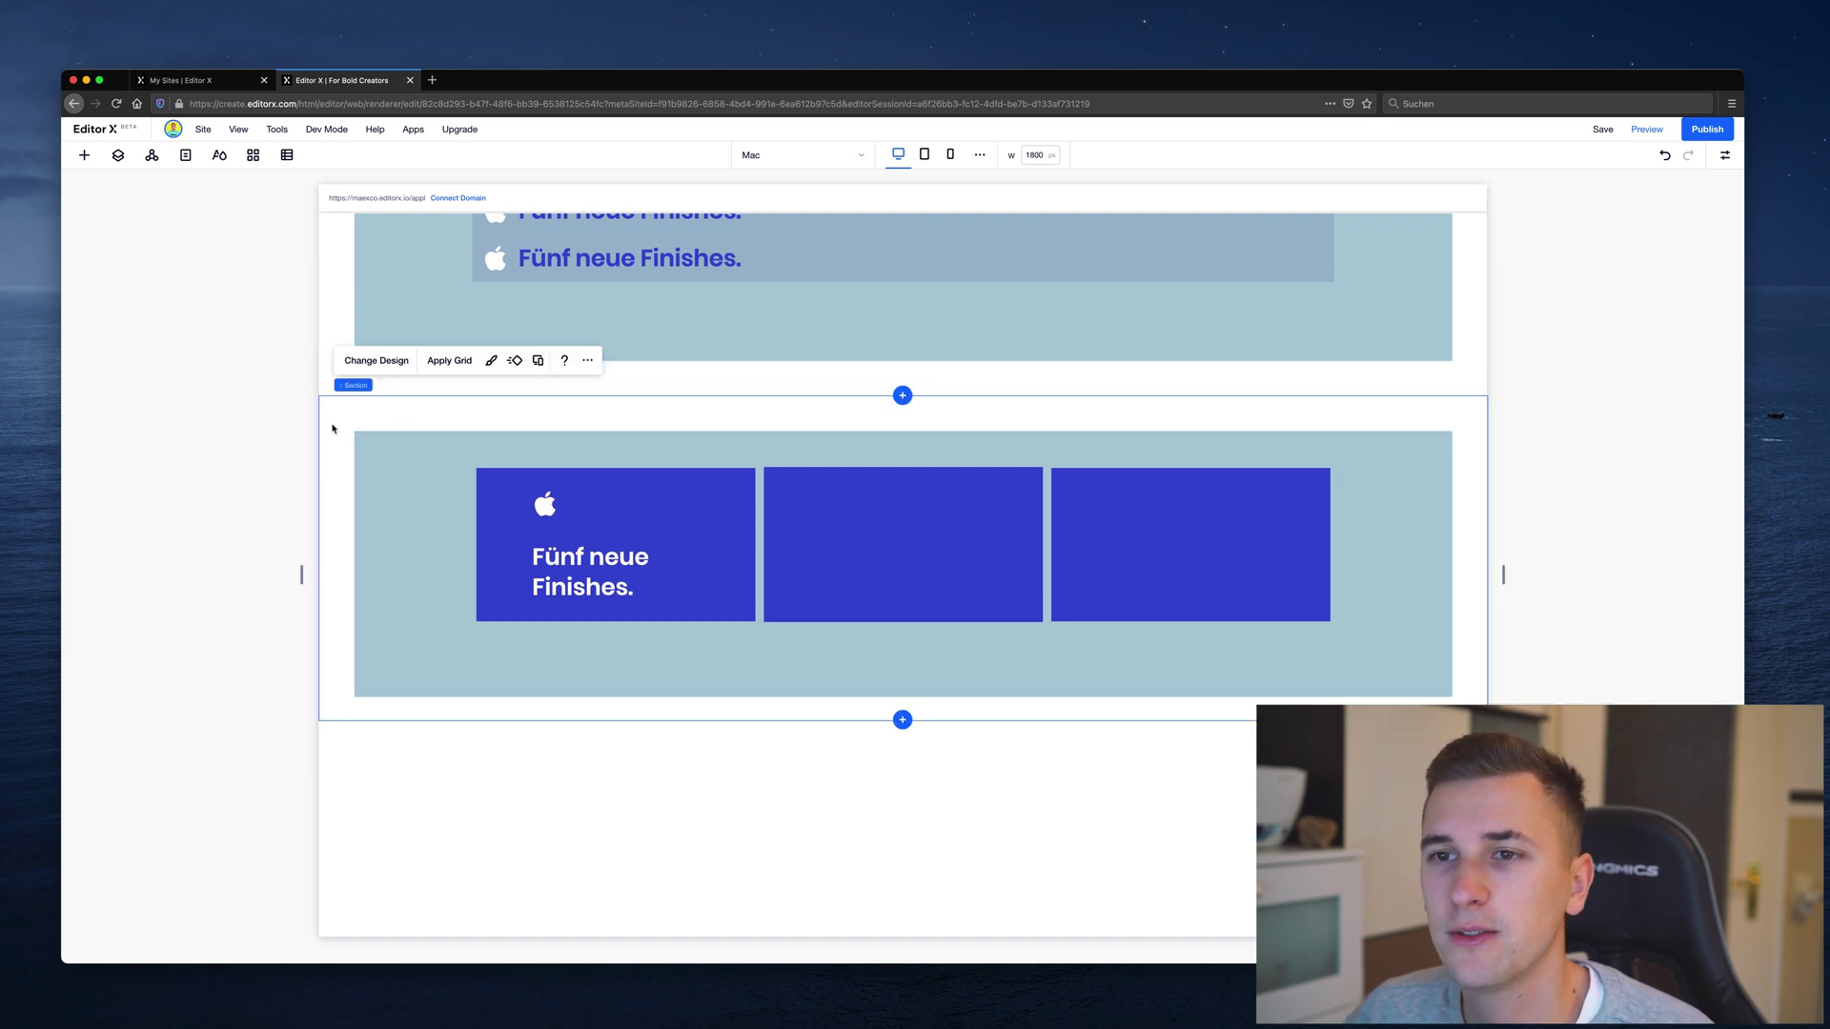
click(587, 361)
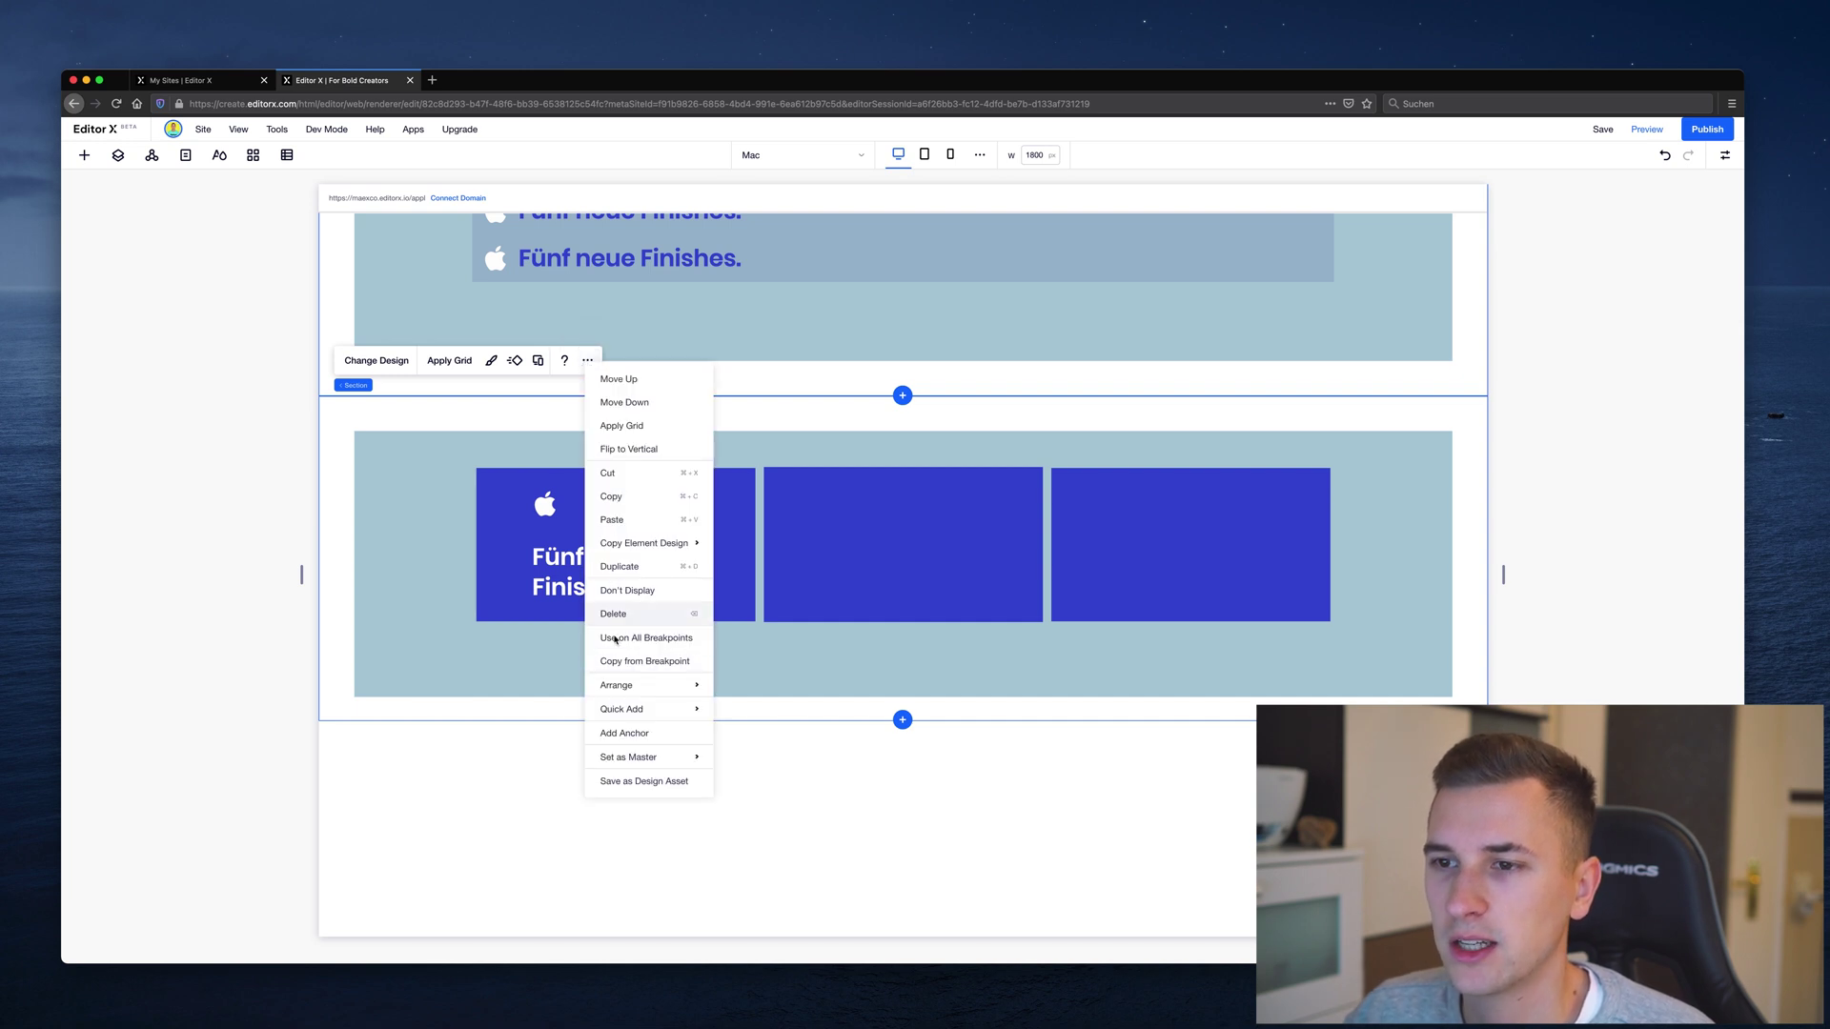
mouse_move(619, 757)
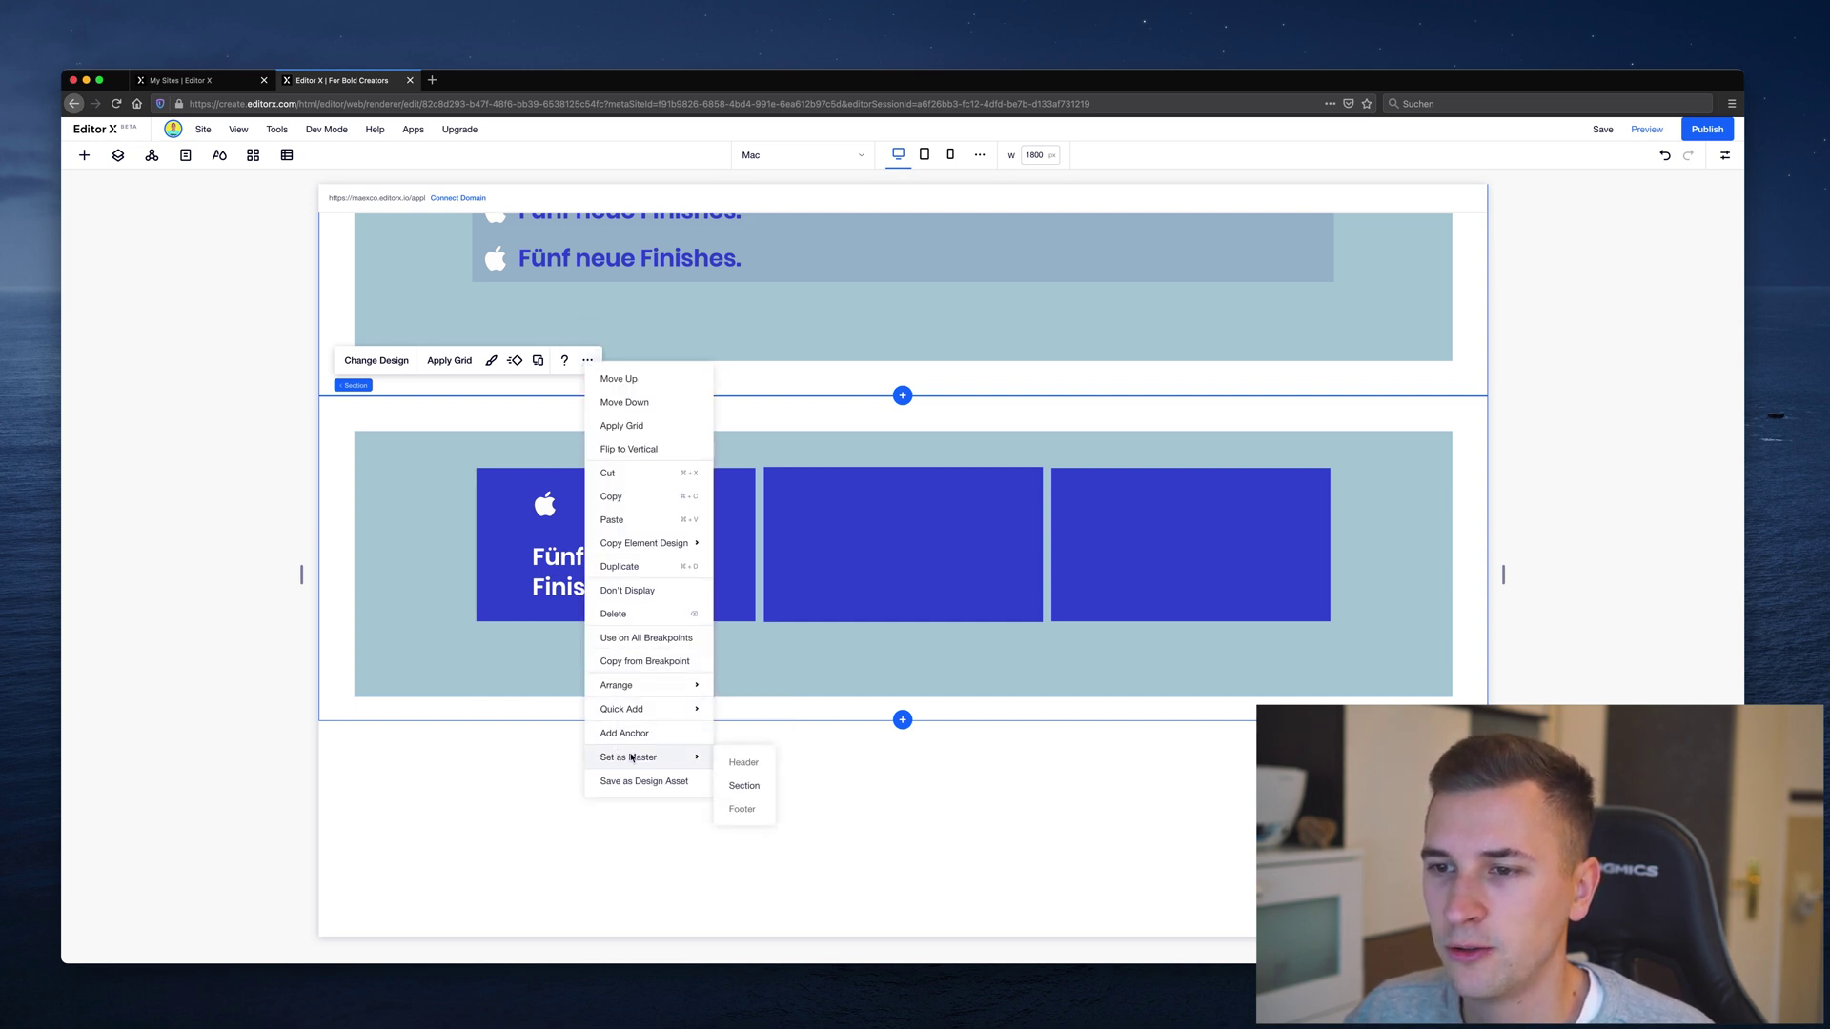
click(744, 795)
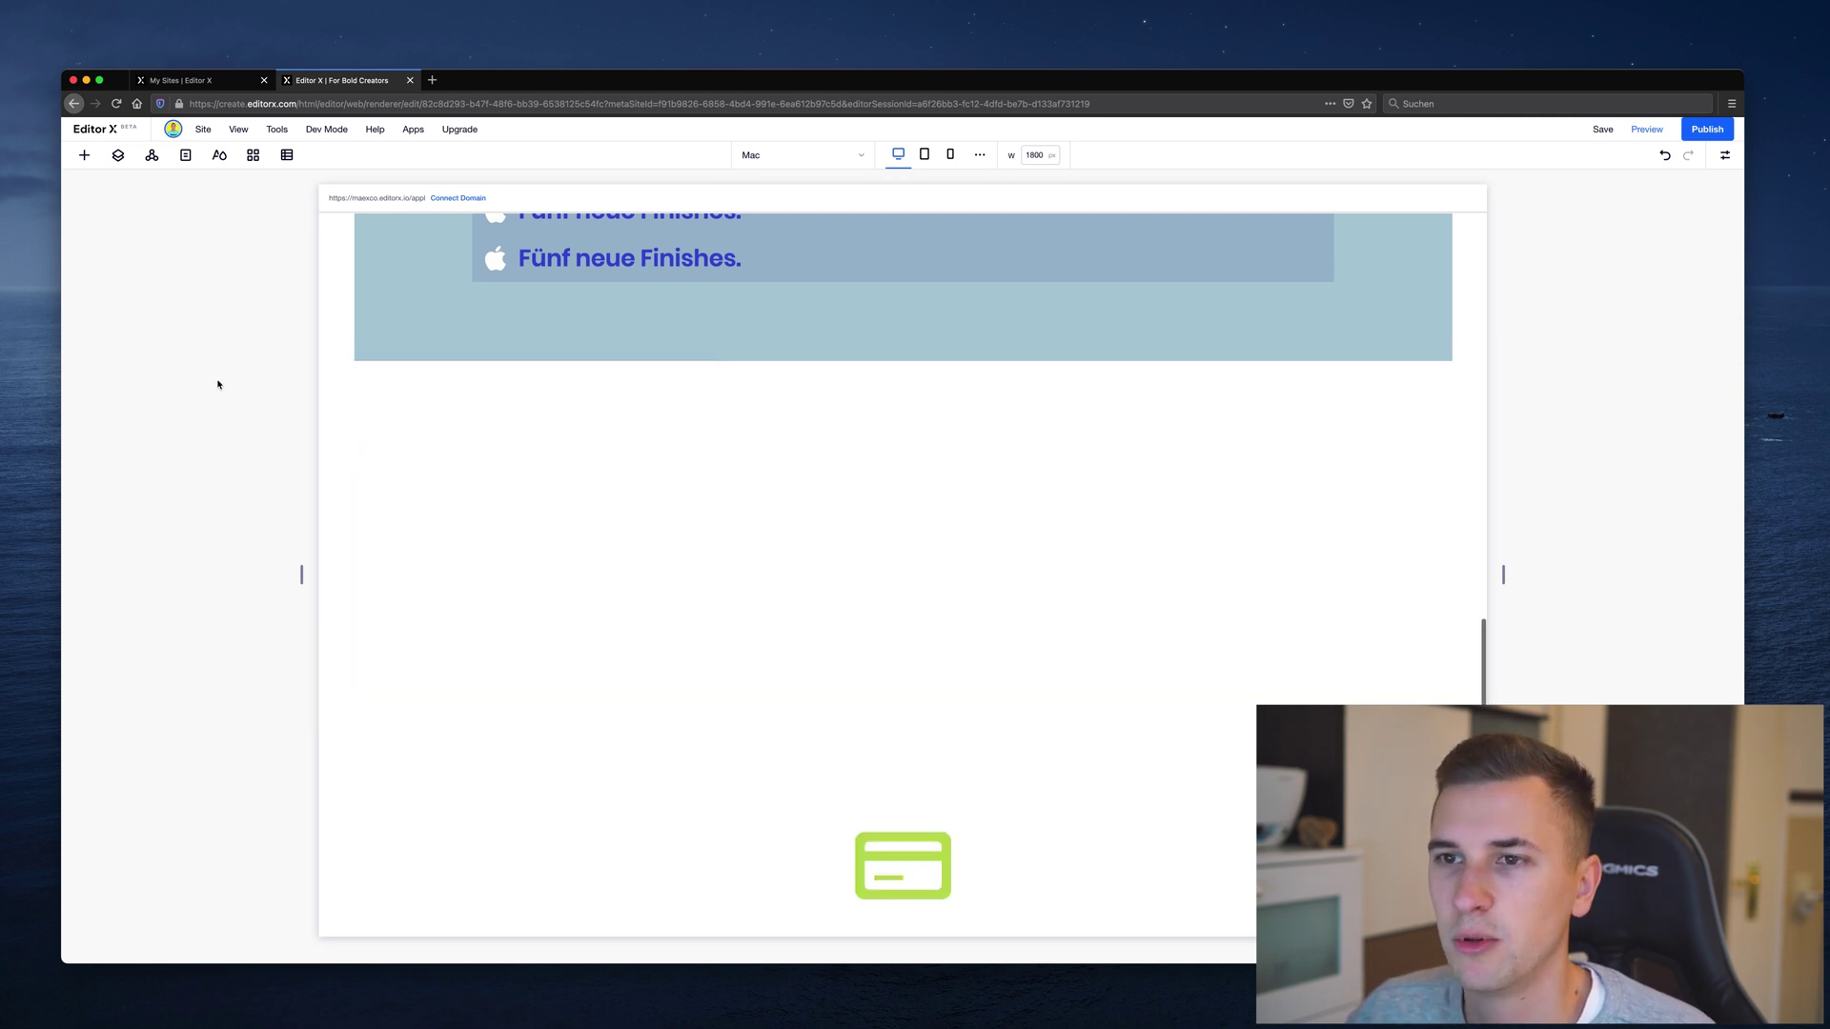
Switch to the Watch page with the Site Masters list open
click(152, 156)
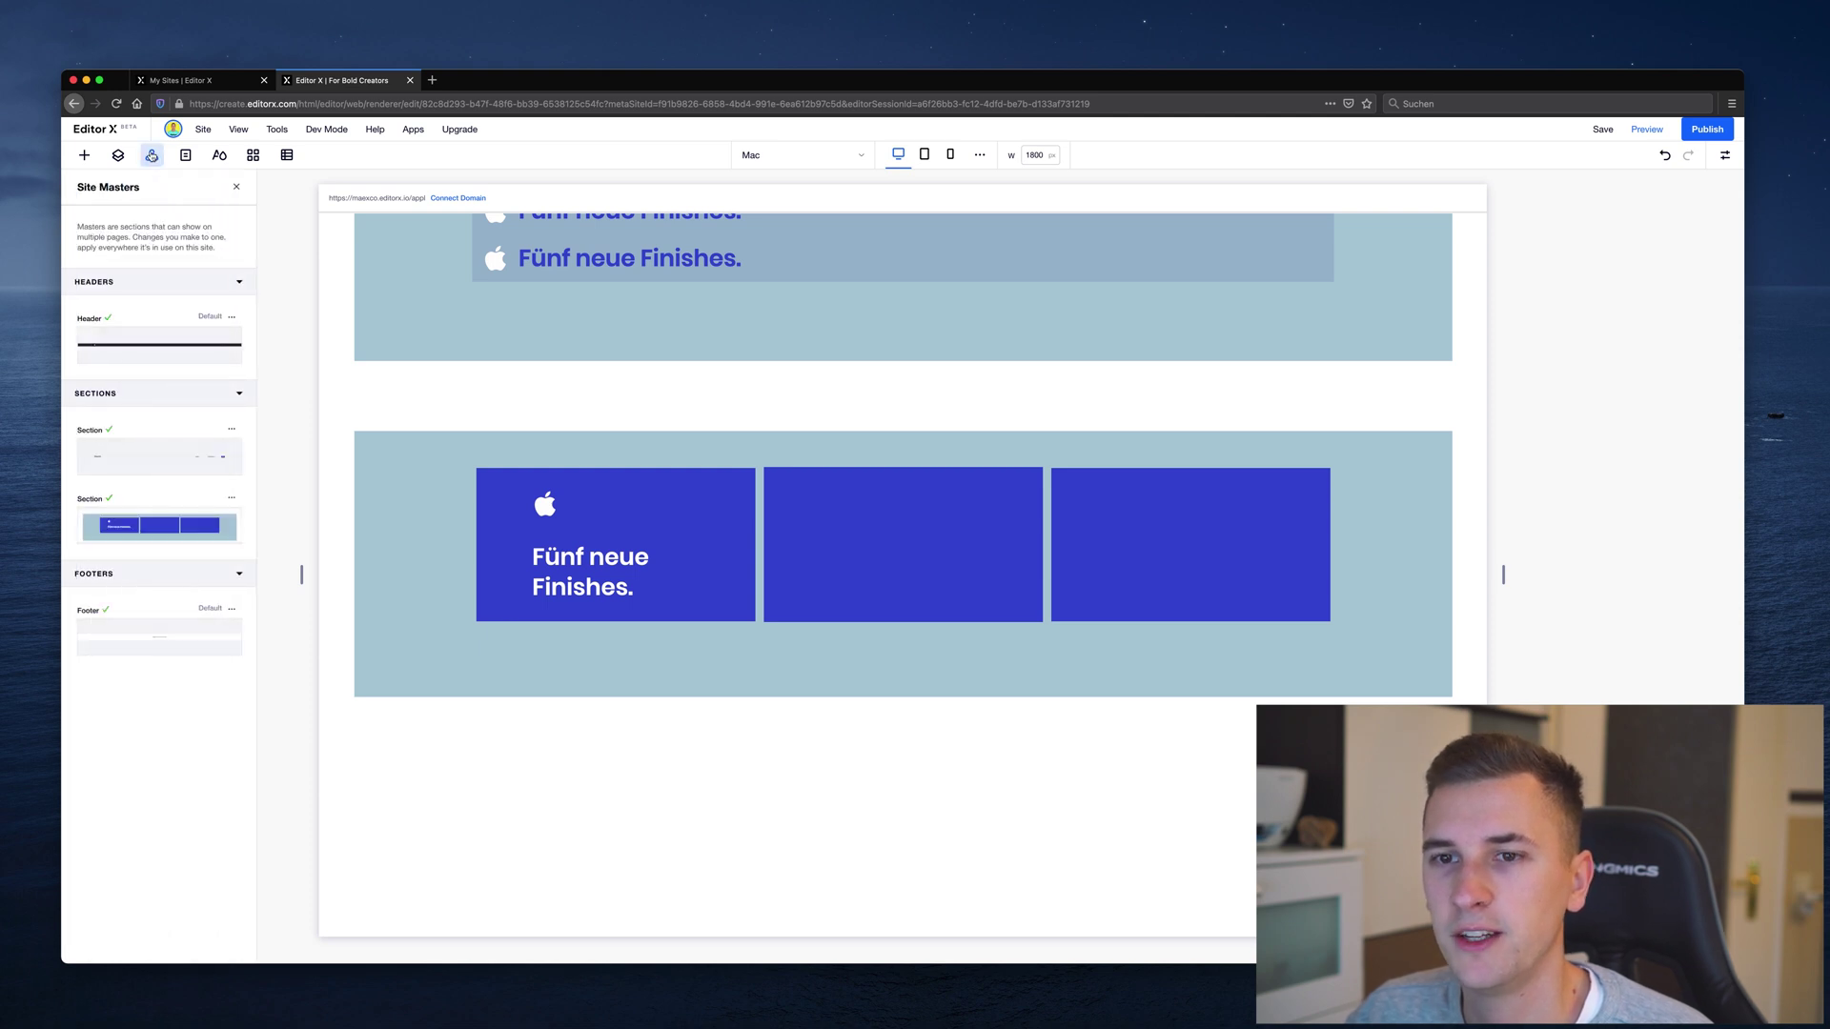
mouse_move(126, 529)
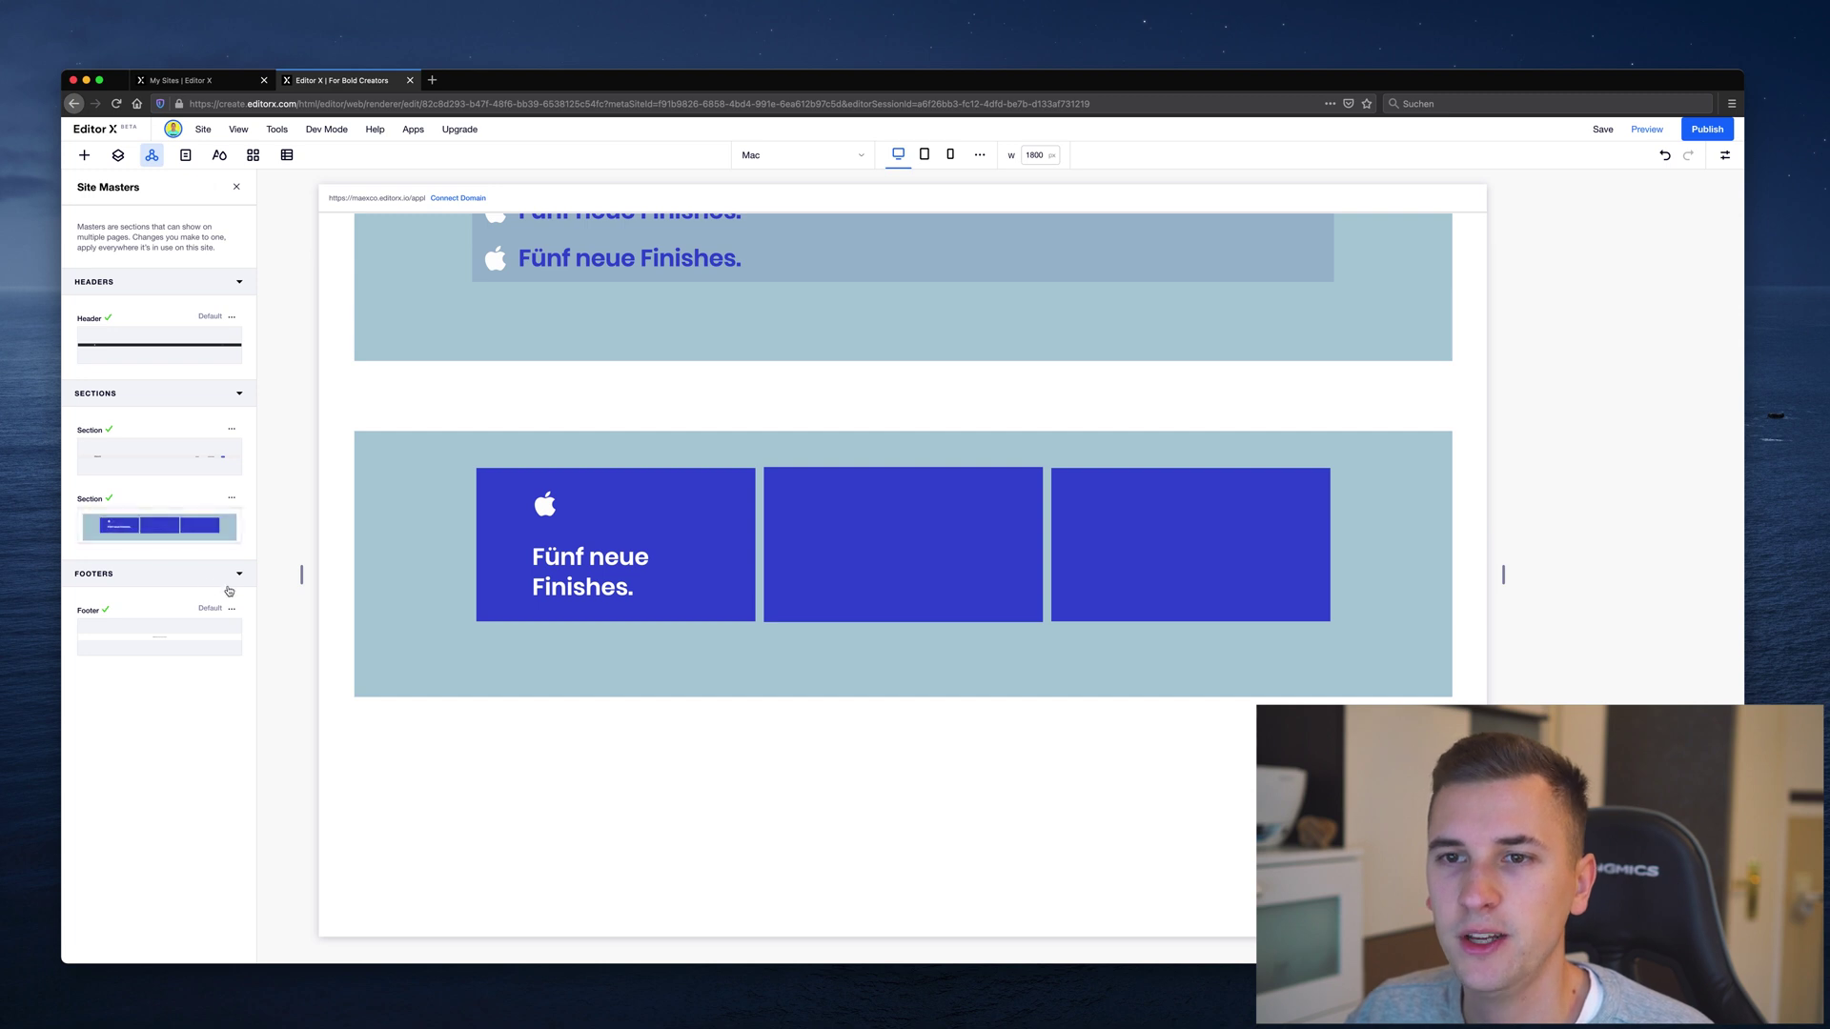
click(774, 159)
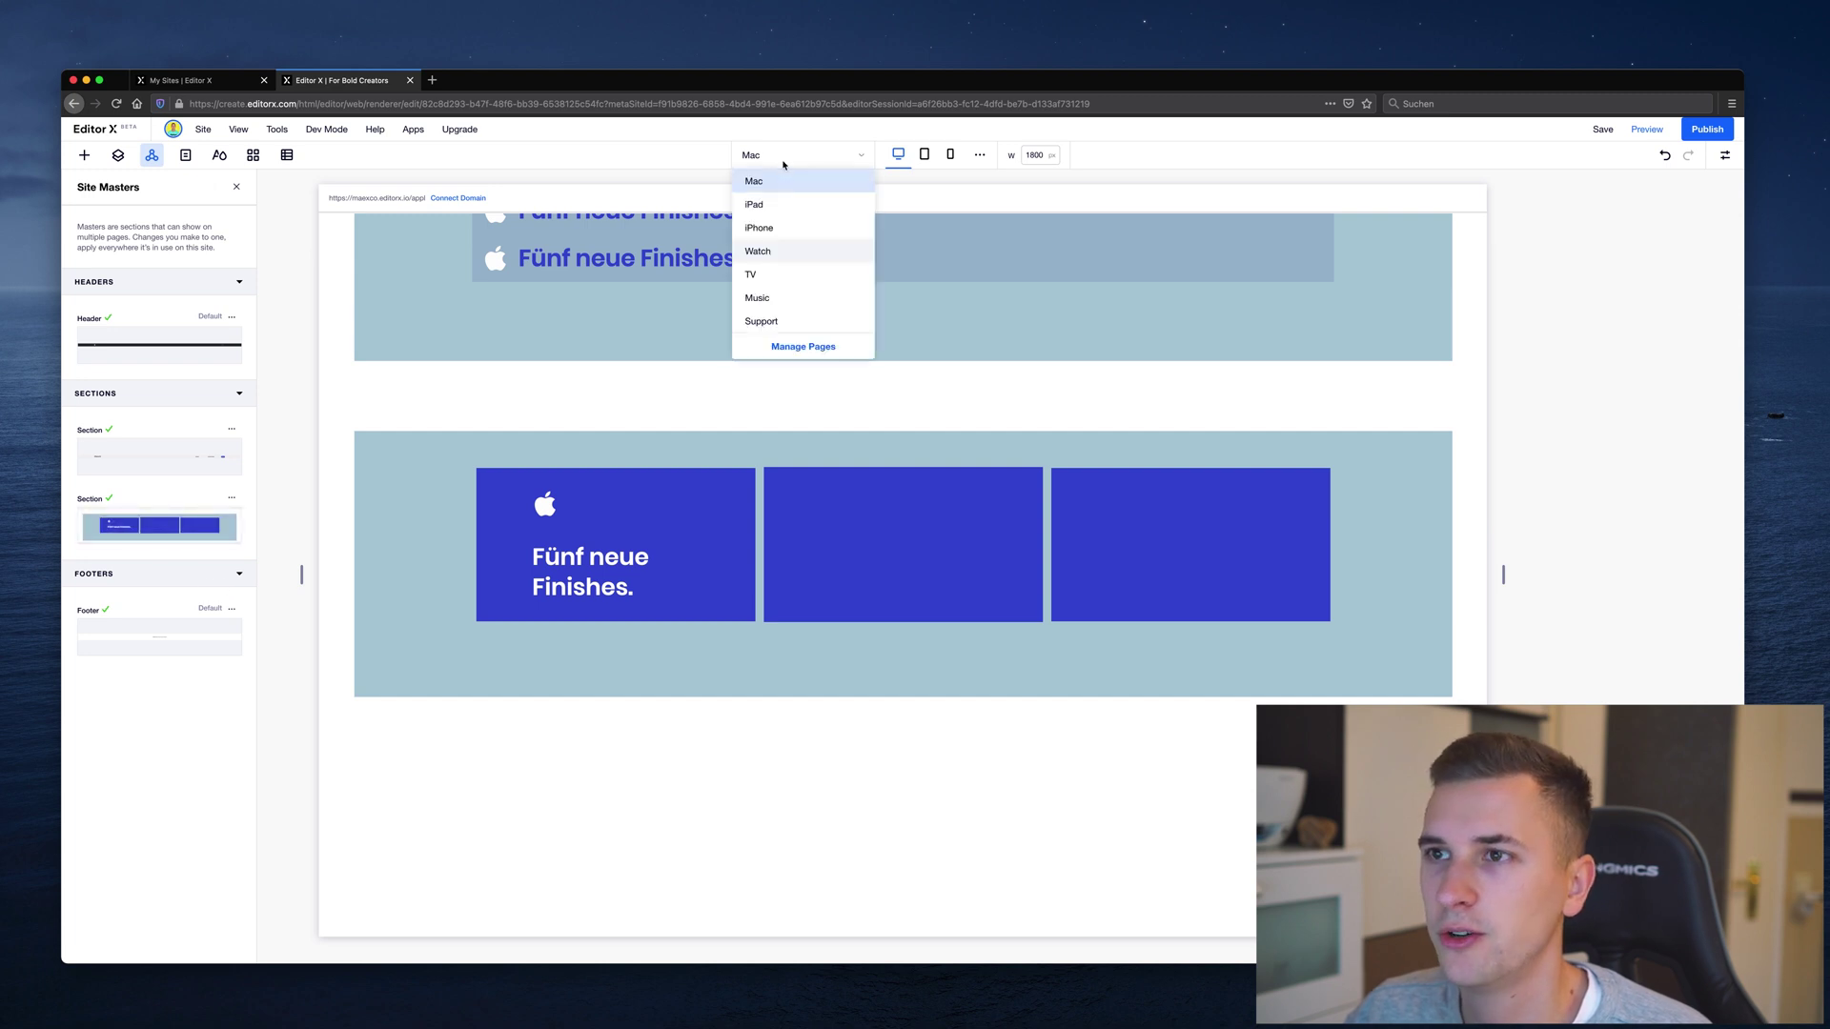
click(757, 252)
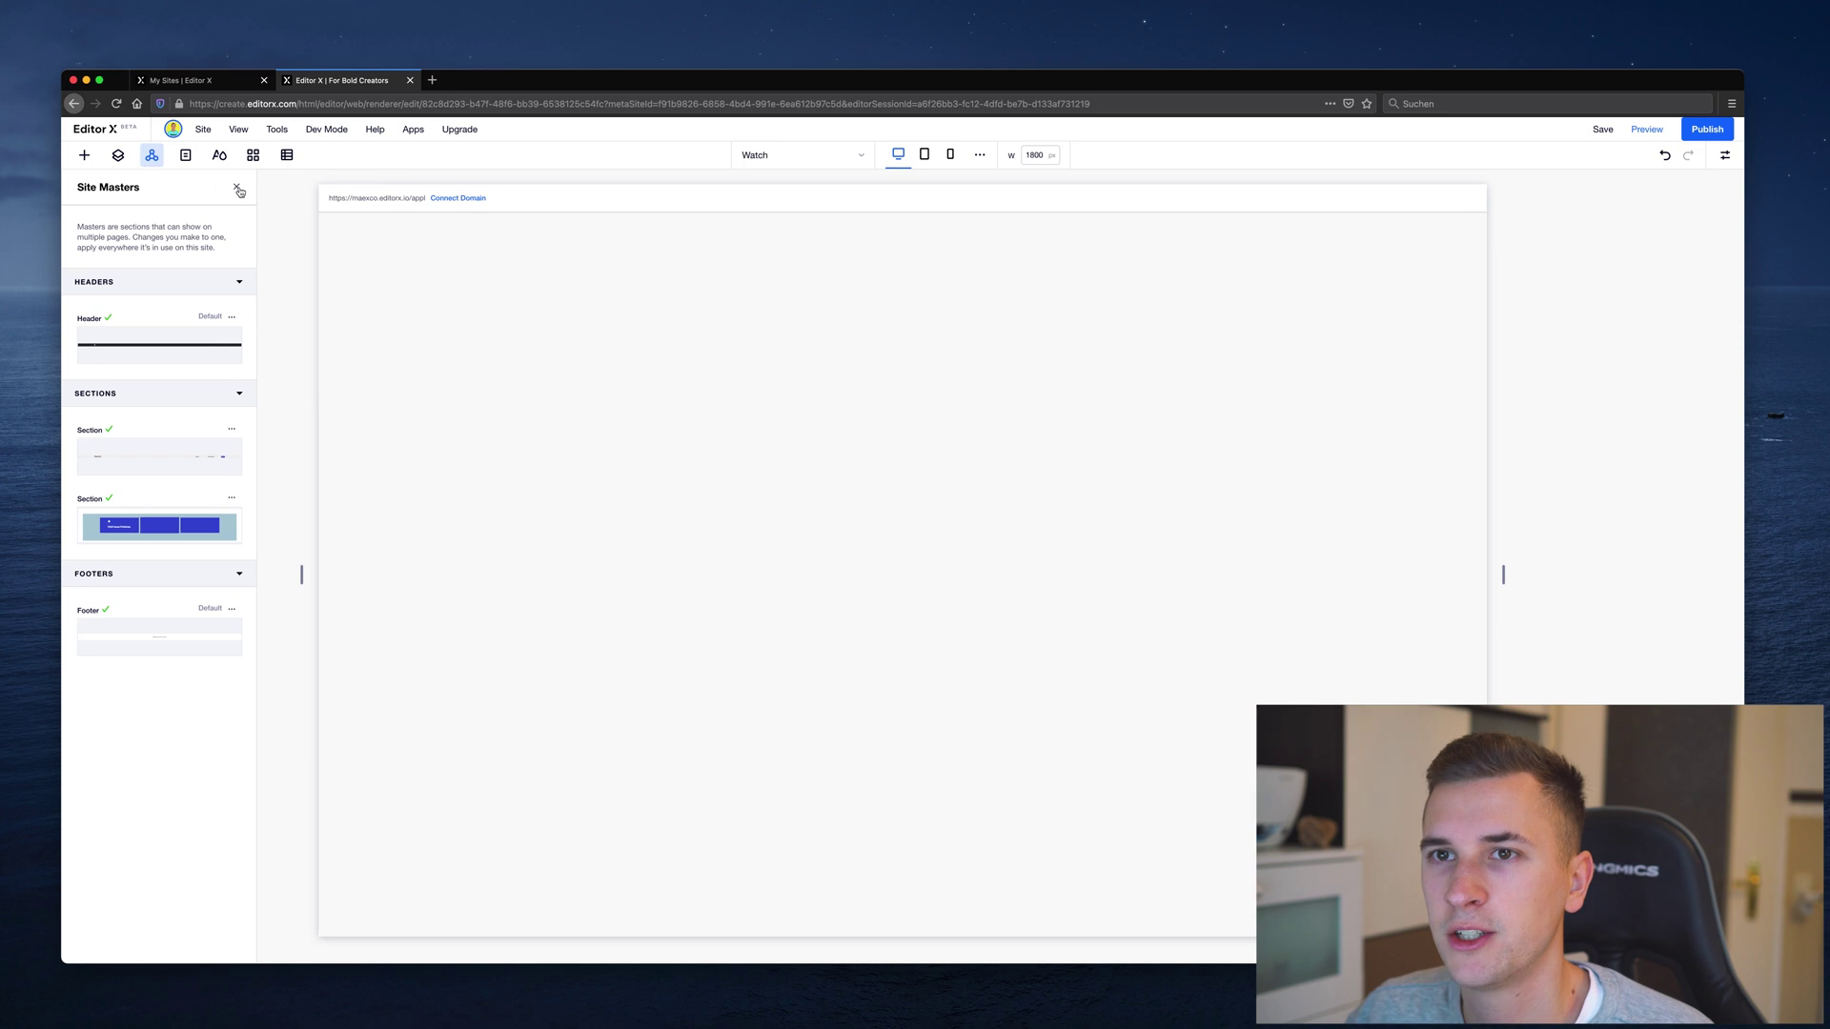
click(236, 186)
click(152, 155)
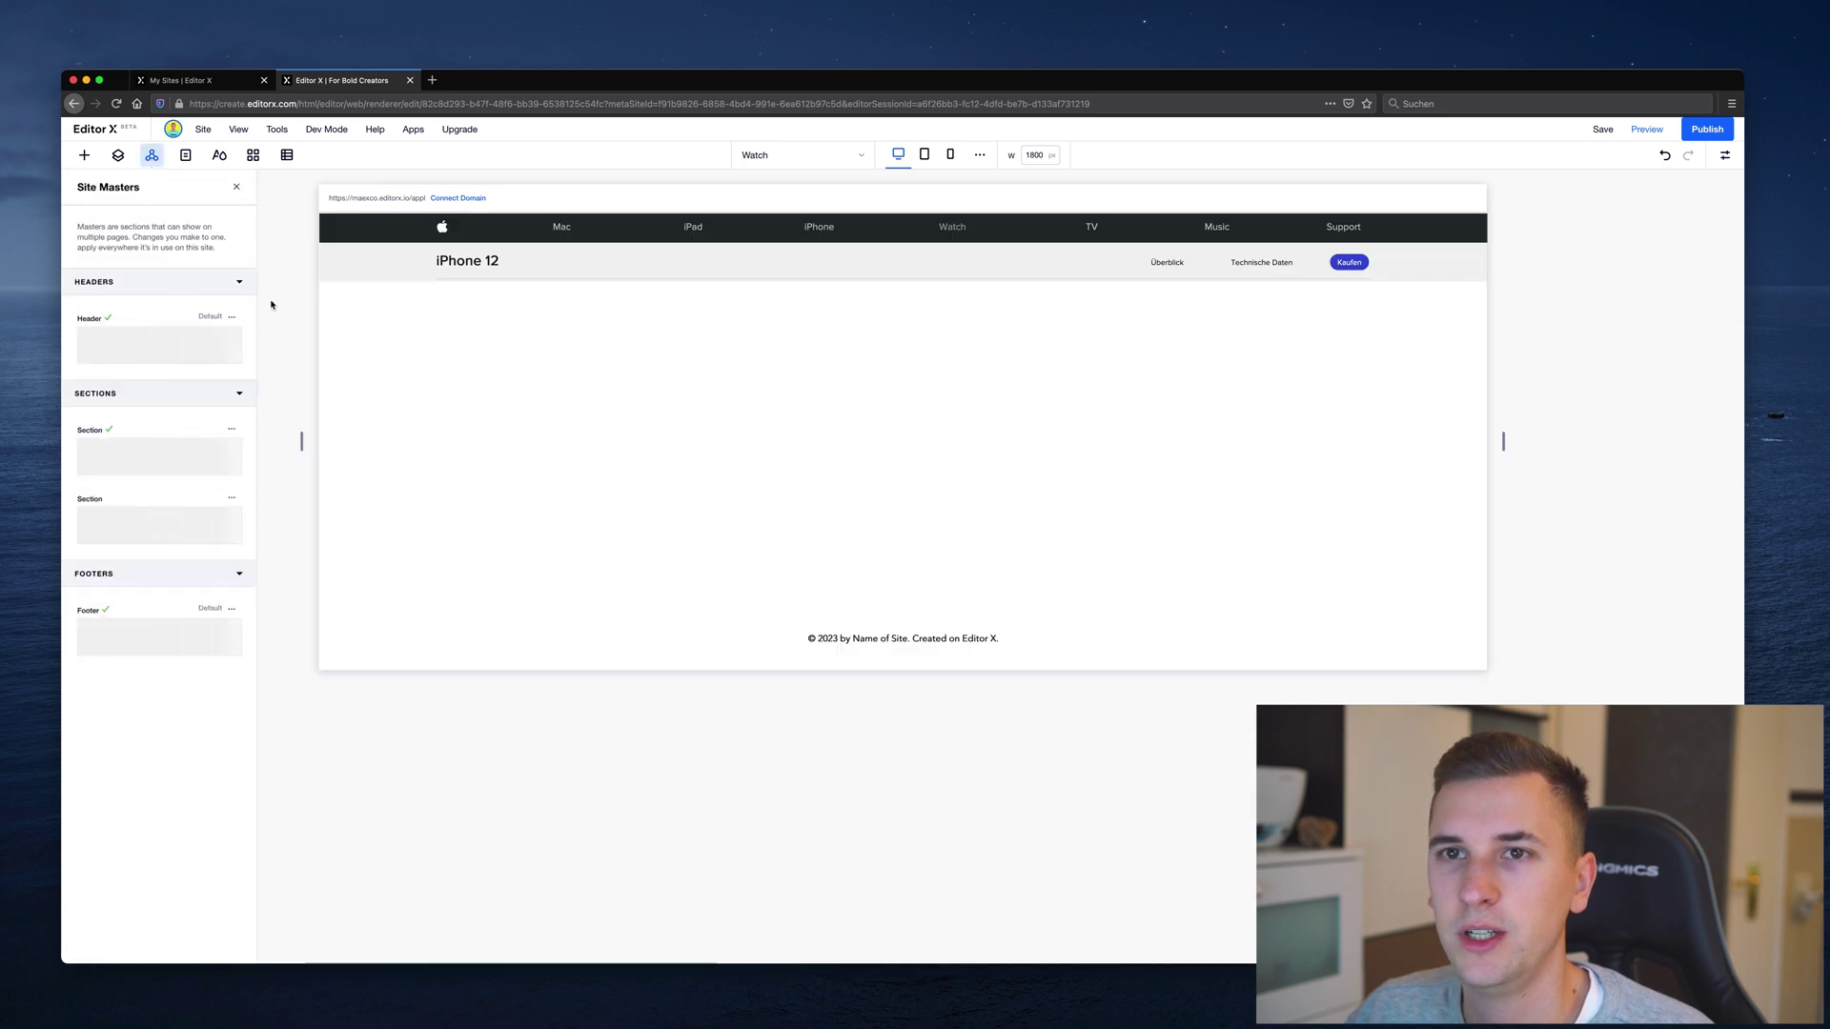
Place the Finishes section master below the Watch page header
click(159, 527)
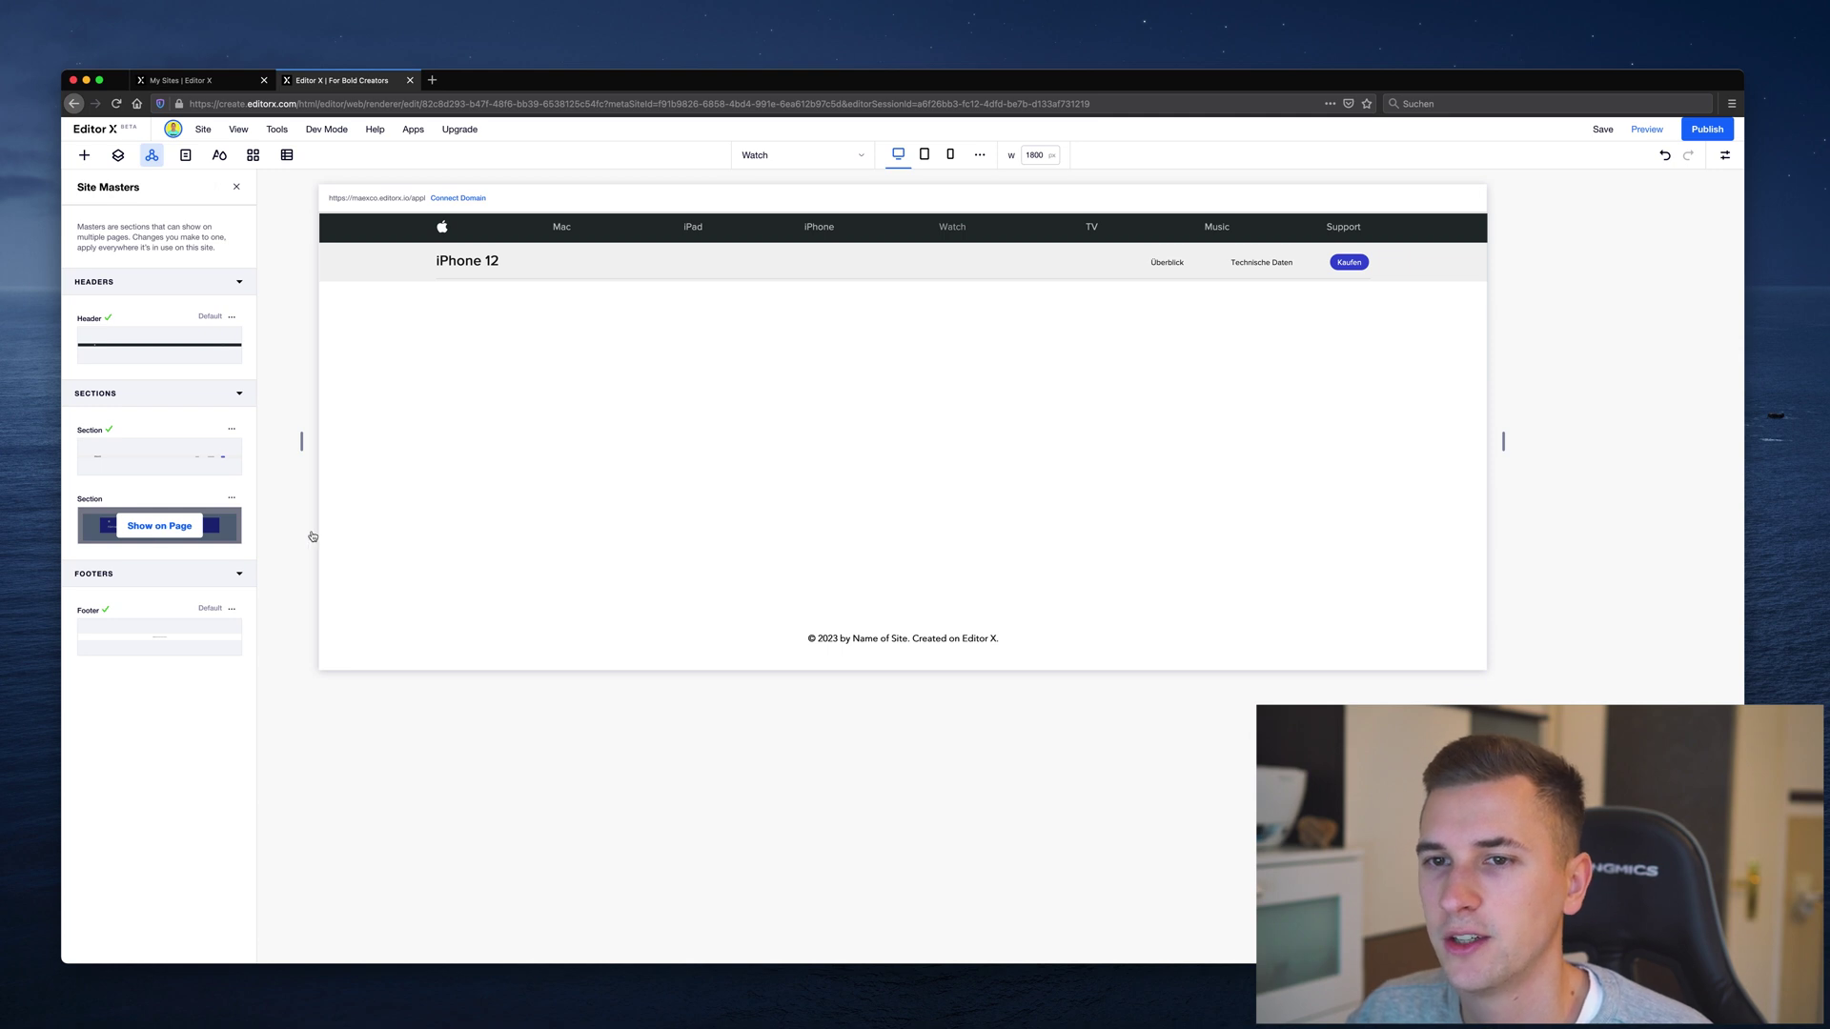
click(595, 454)
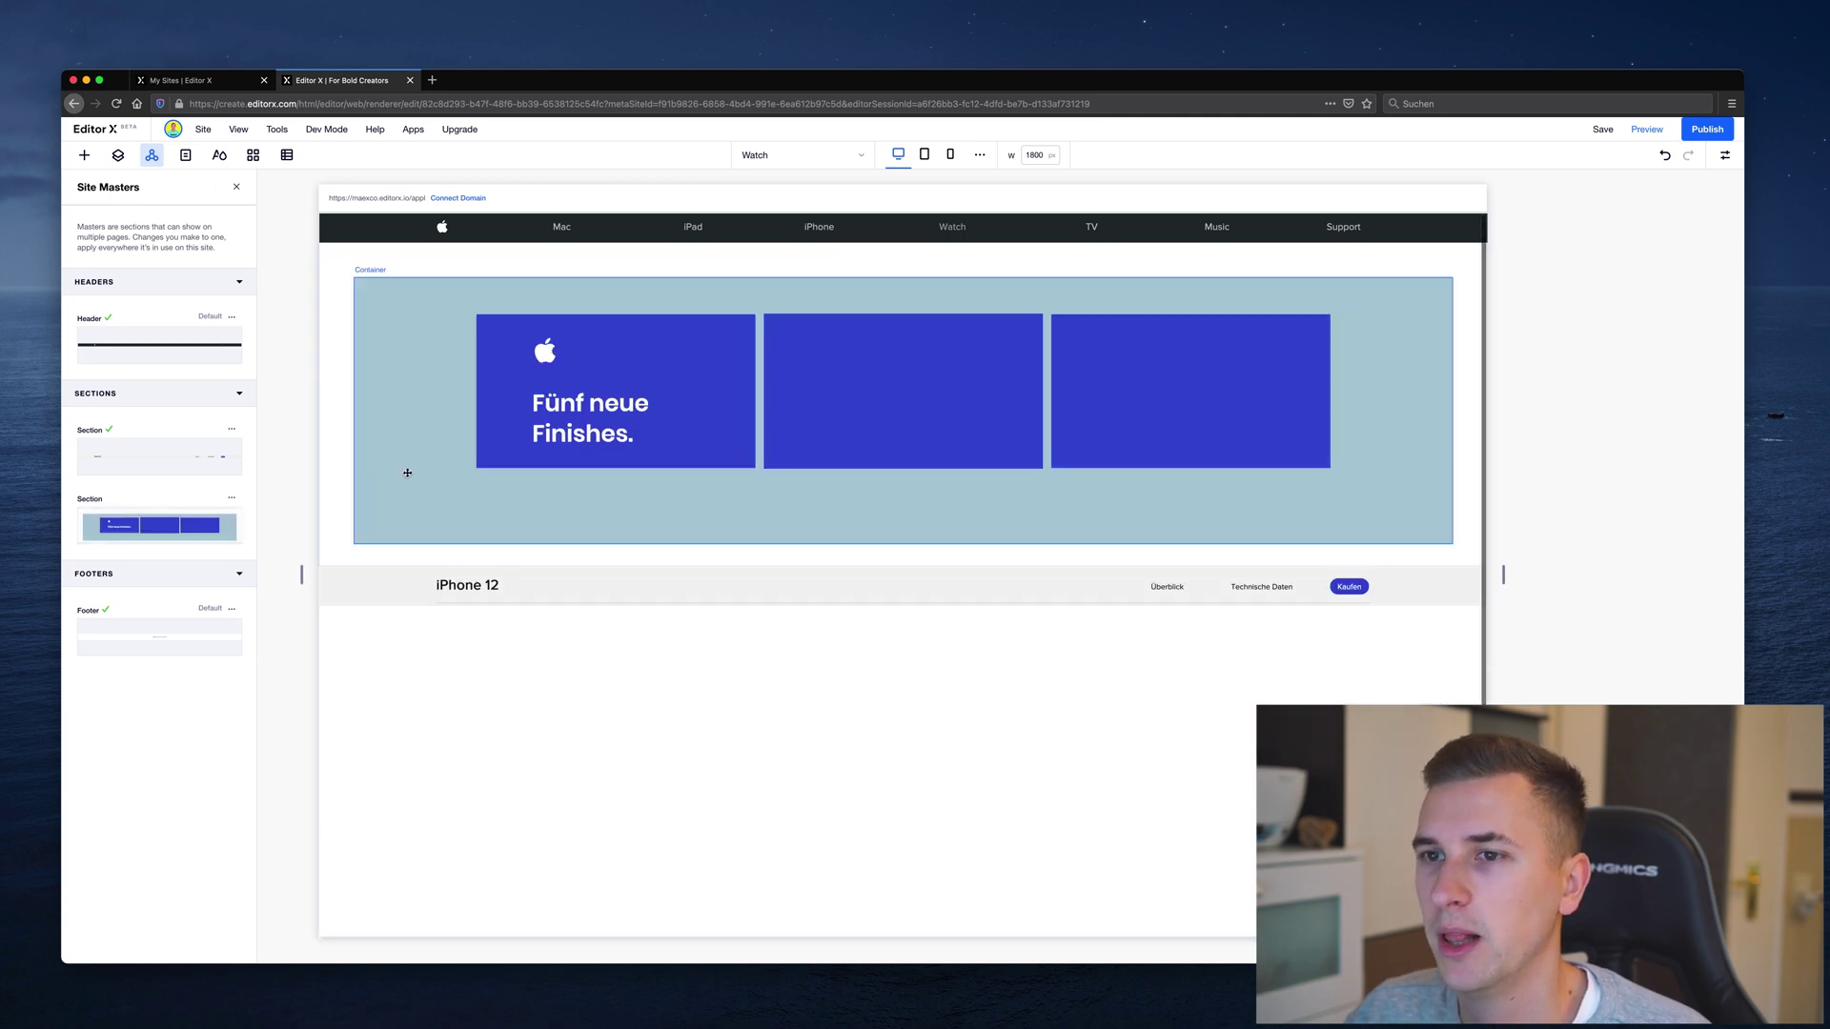
click(280, 302)
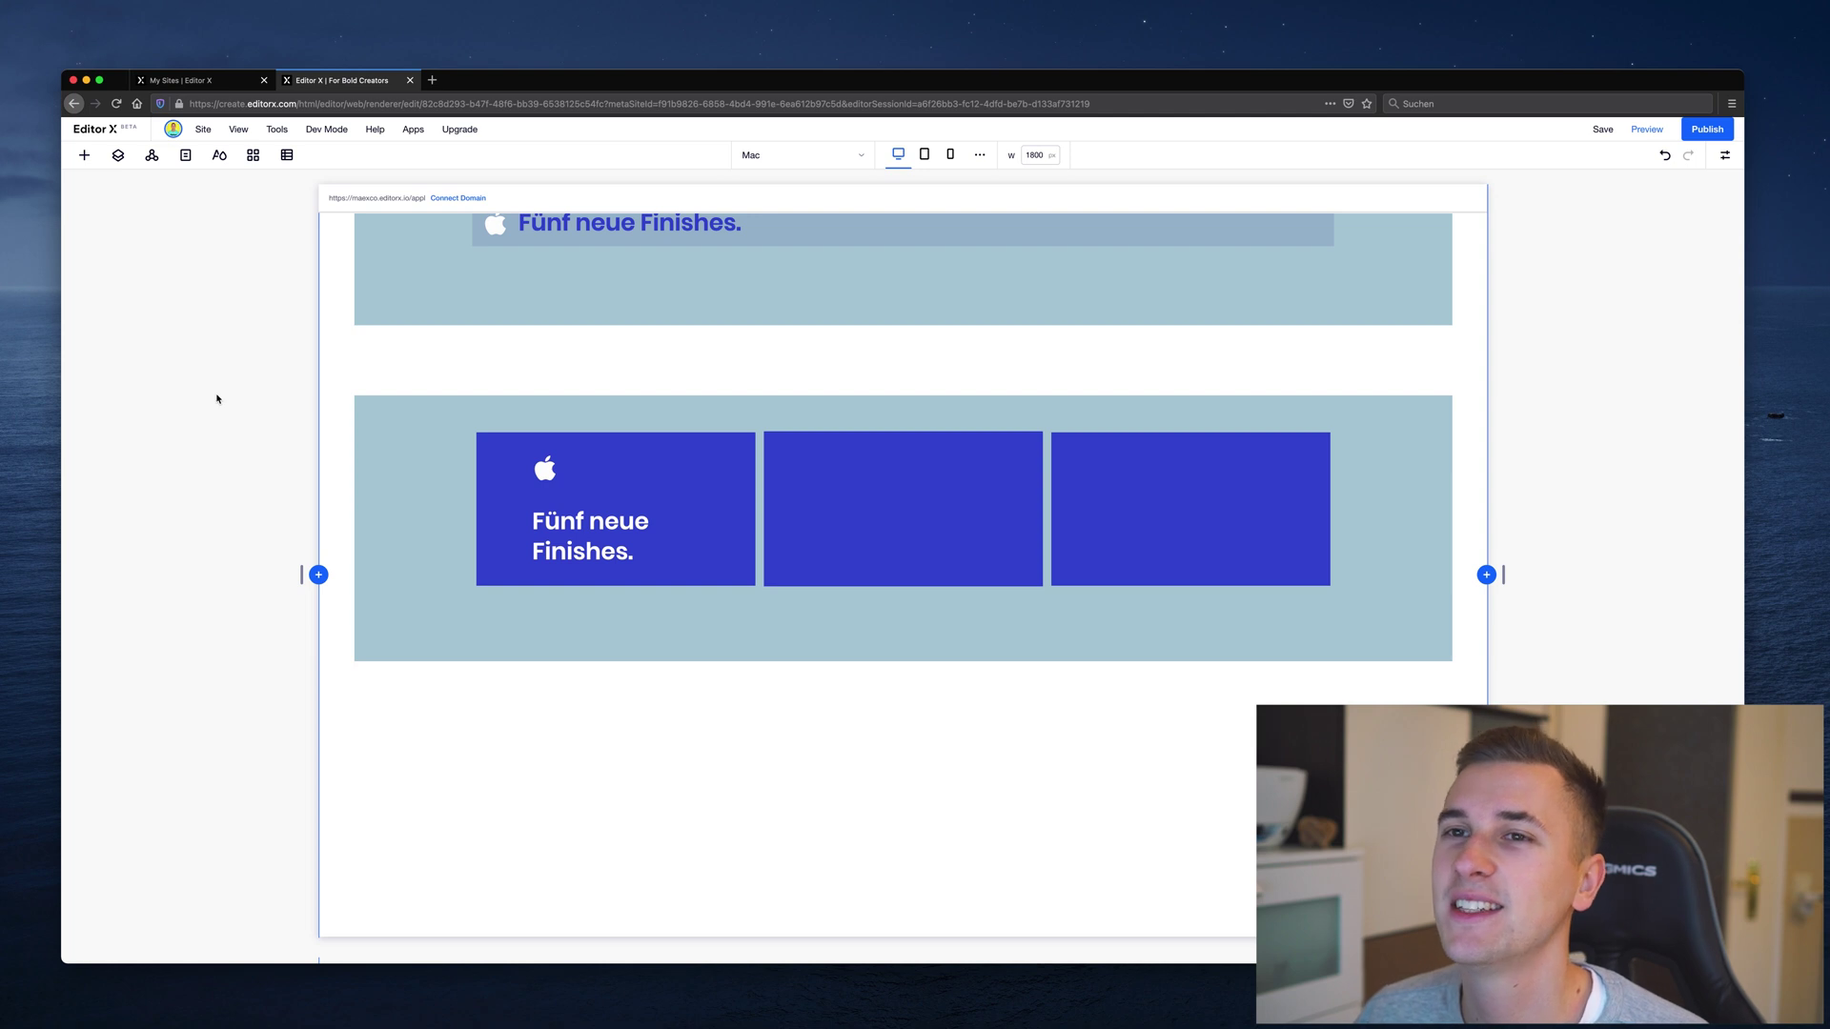
Open the Theme Manager and view the site's colour themes
click(220, 160)
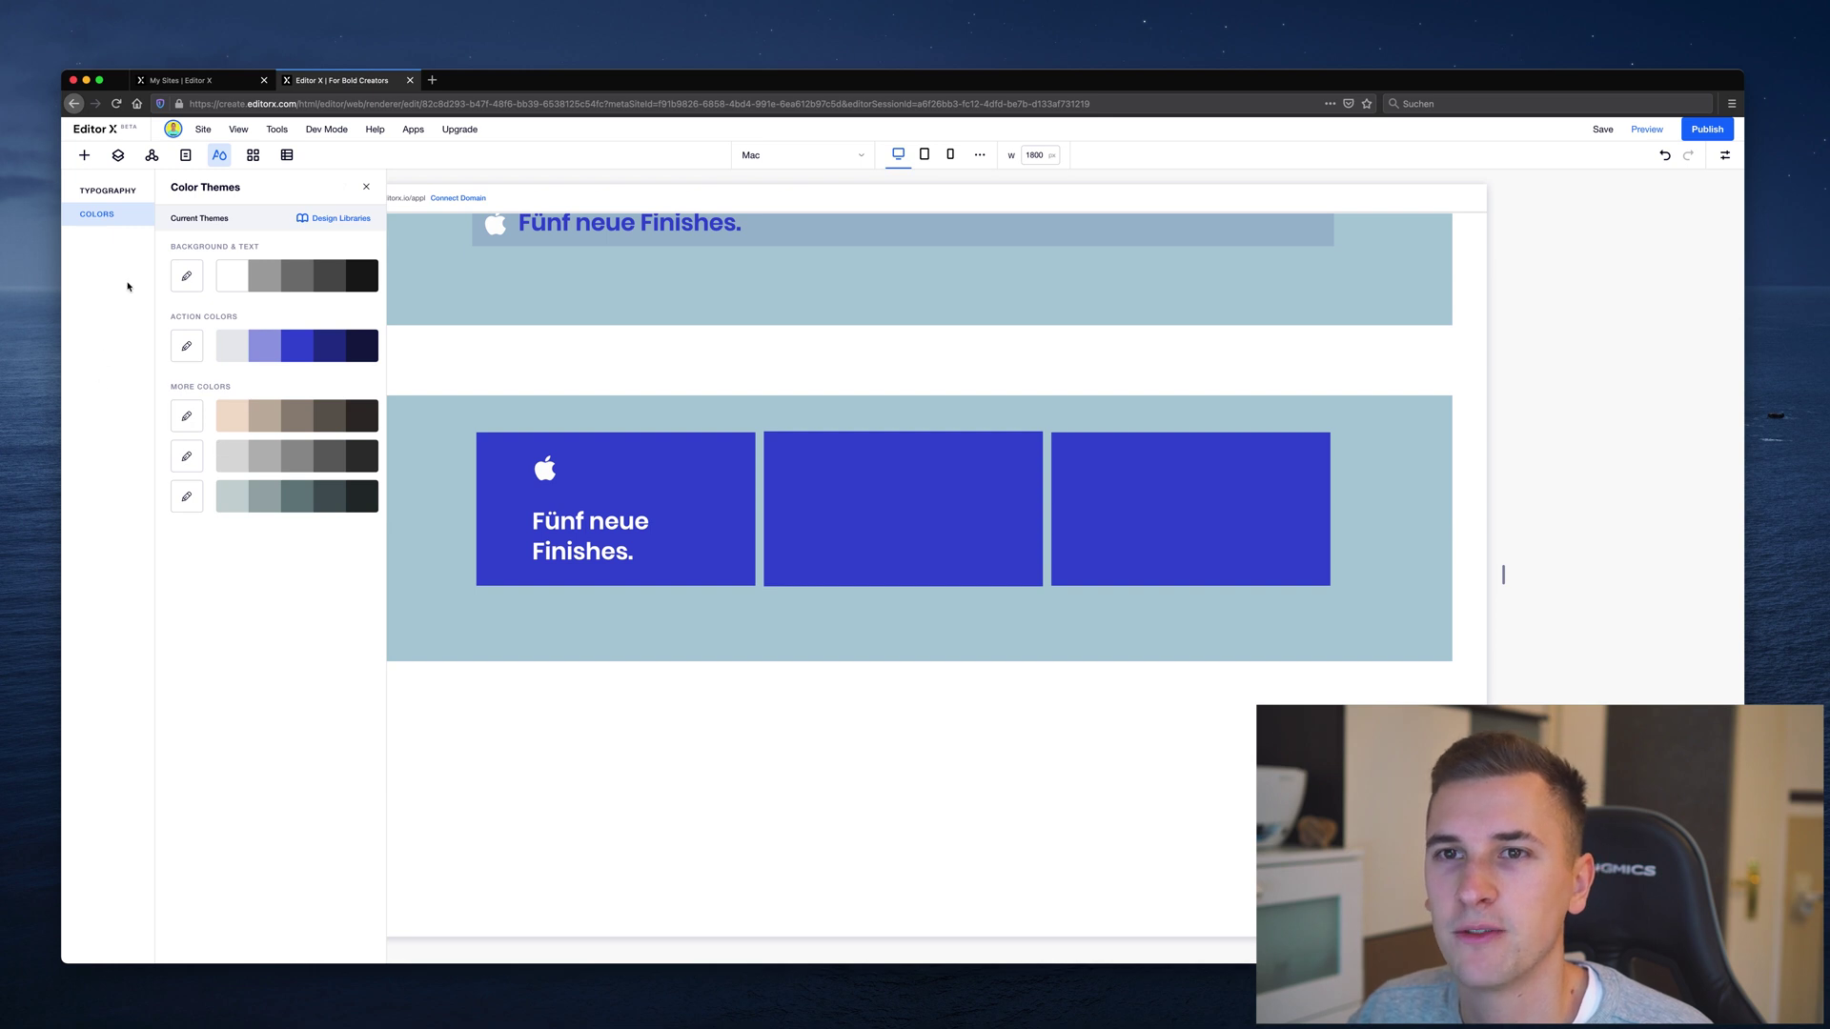
click(108, 191)
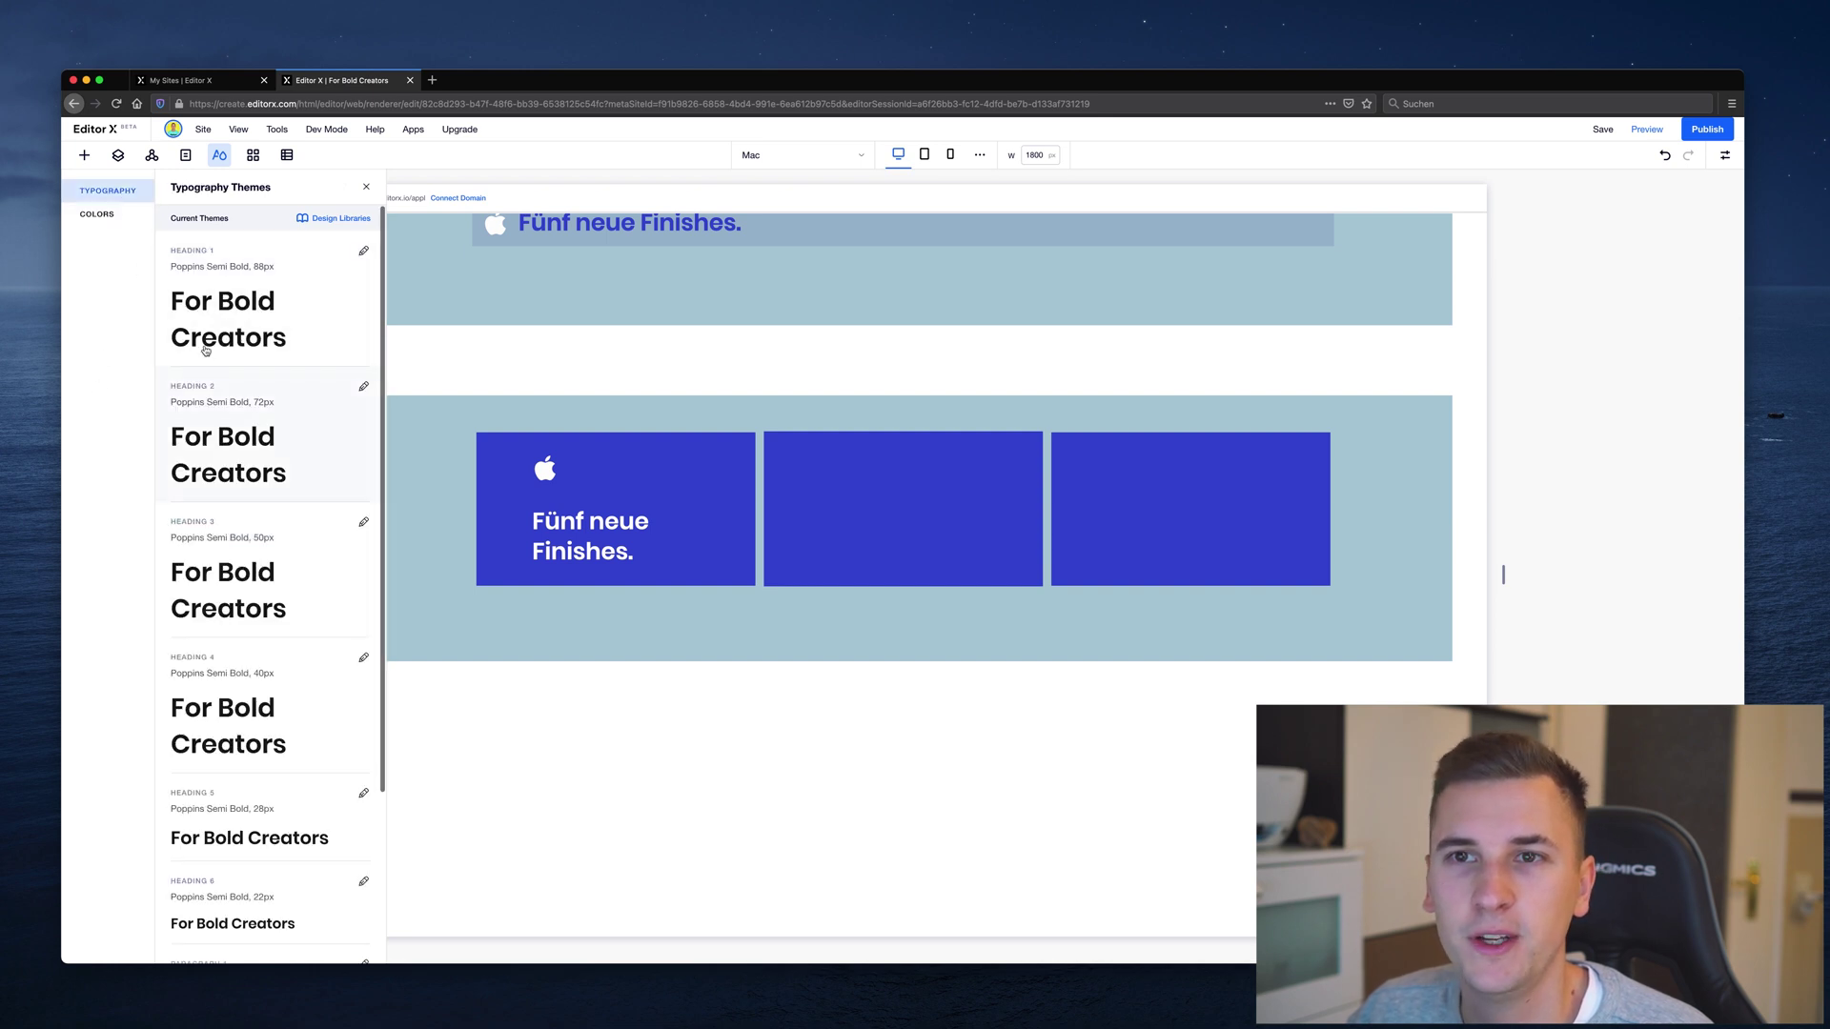
click(90, 214)
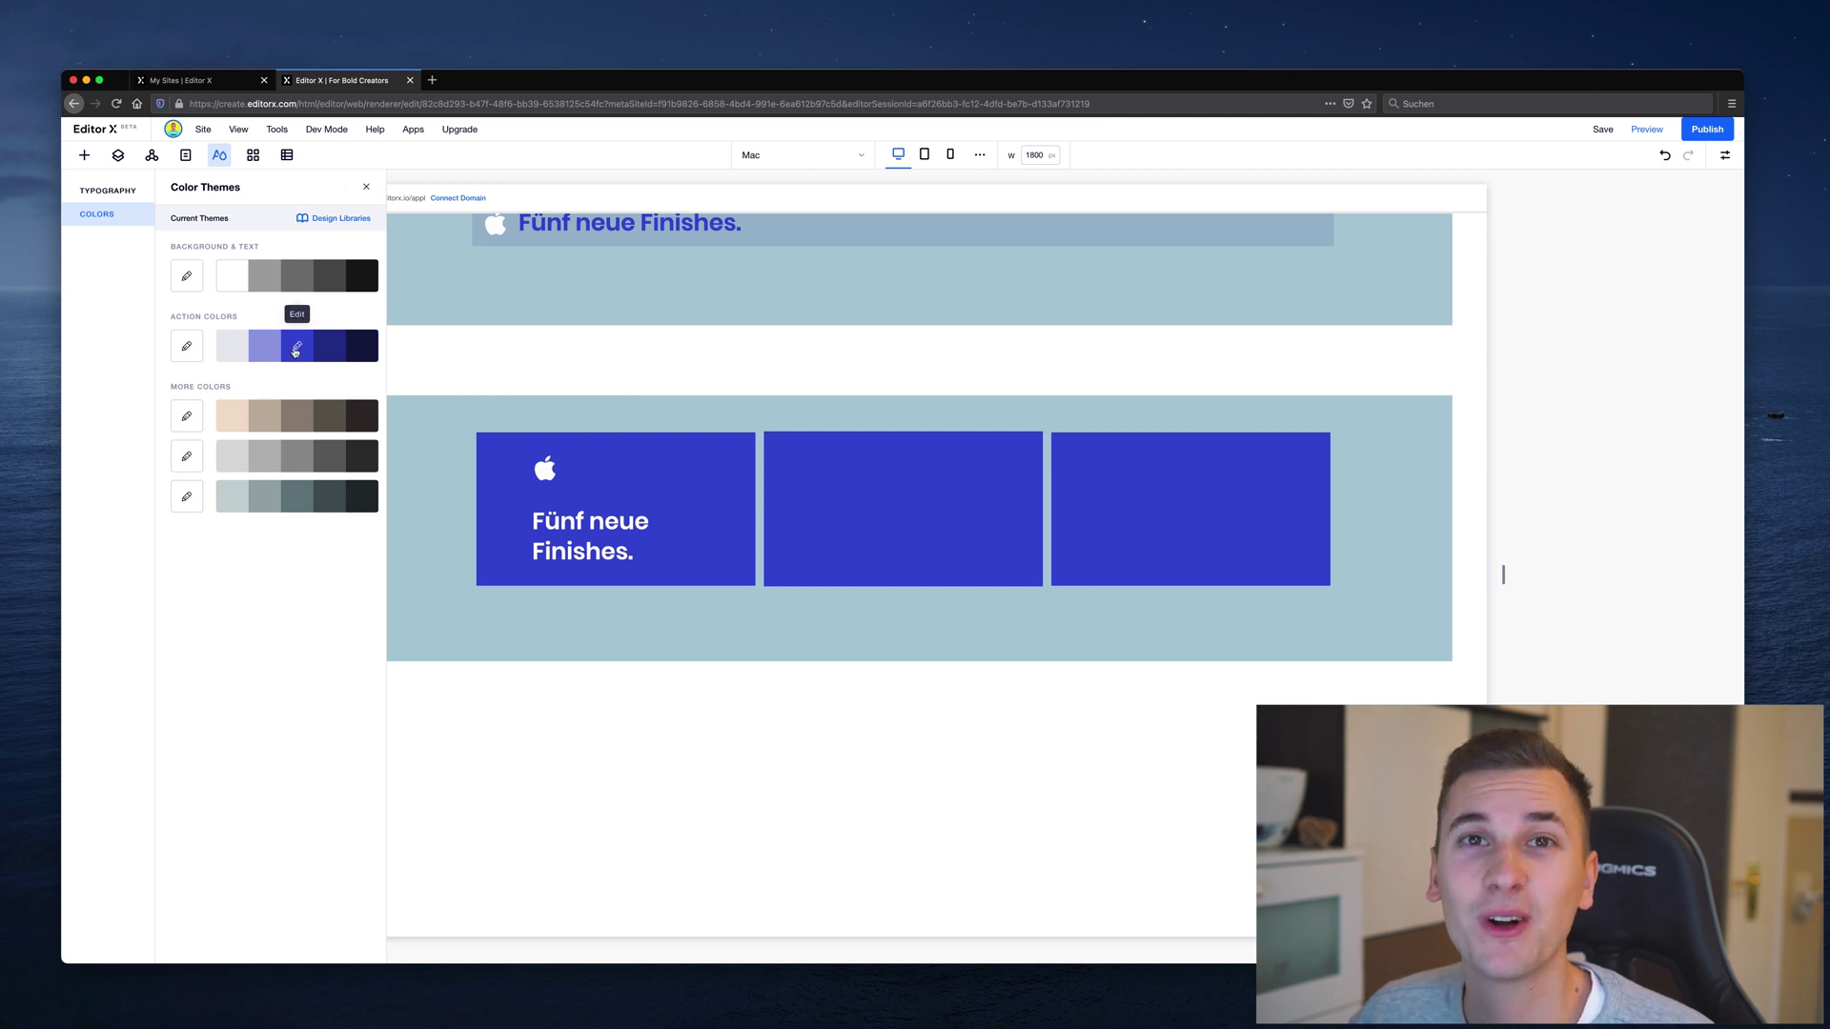
Change the middle action colour to teal #39D4C2 and apply it site-wide
click(296, 348)
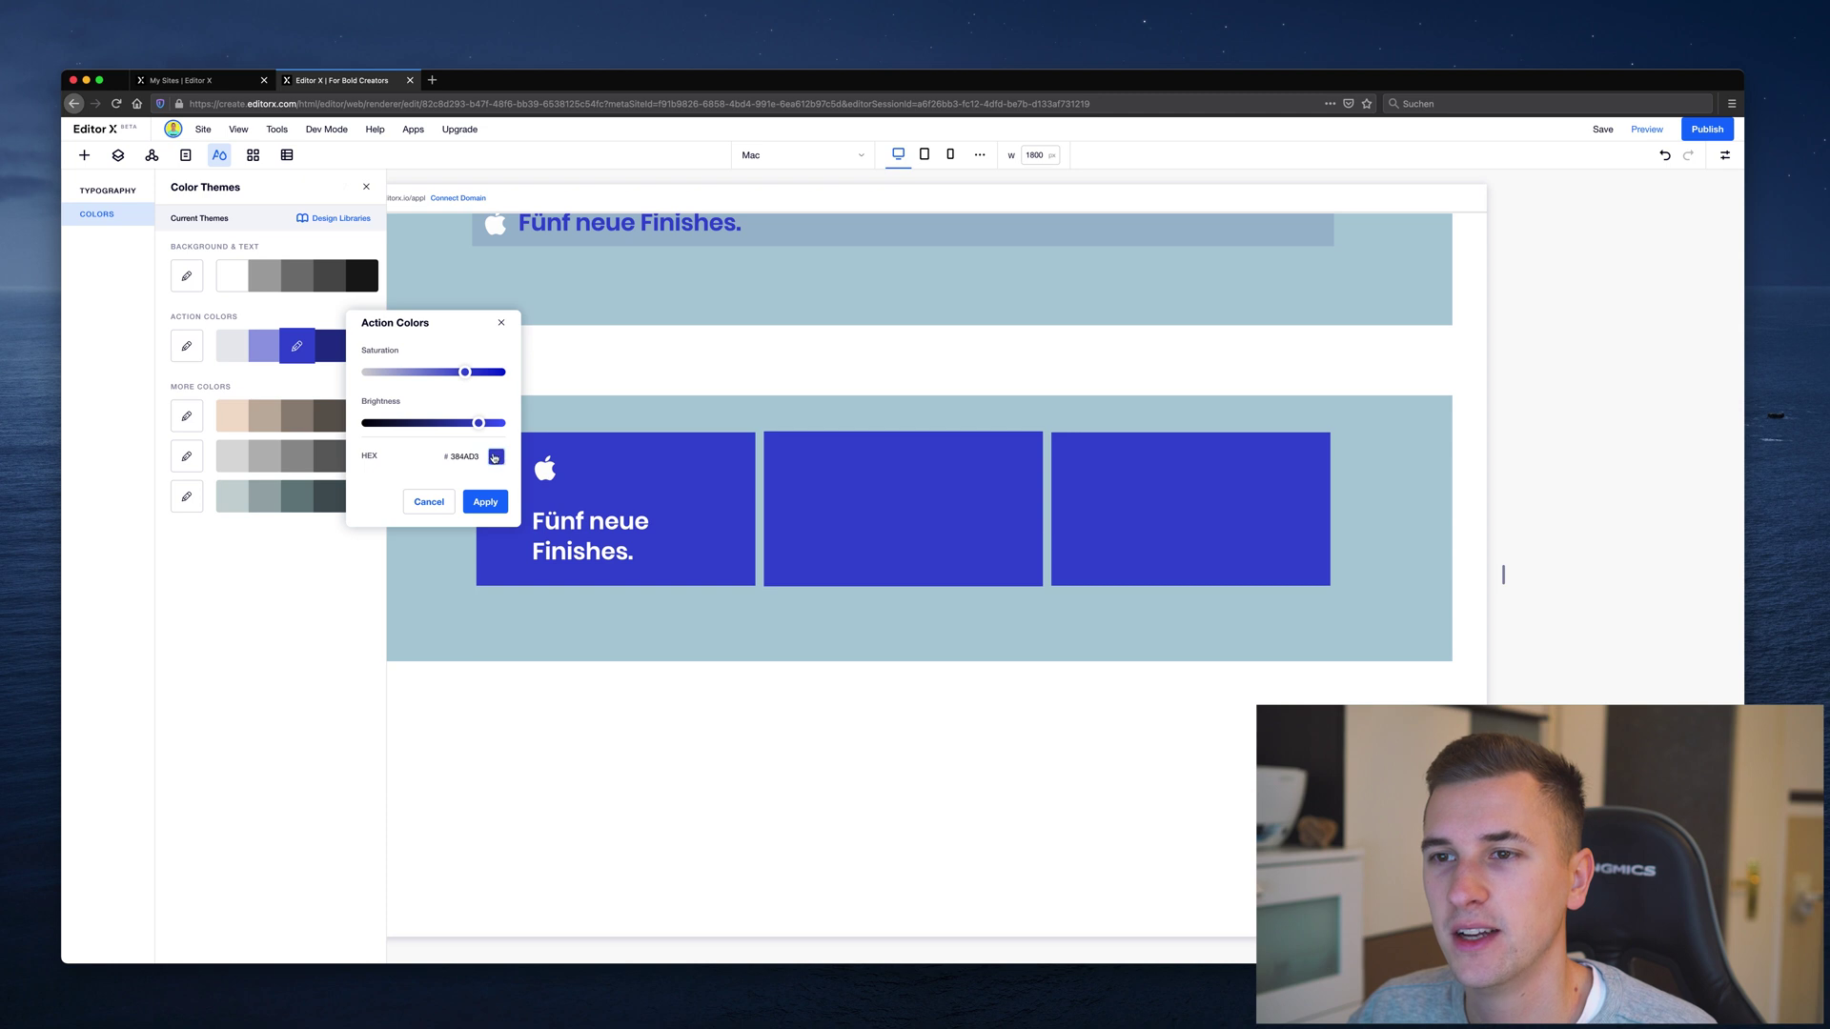
click(494, 458)
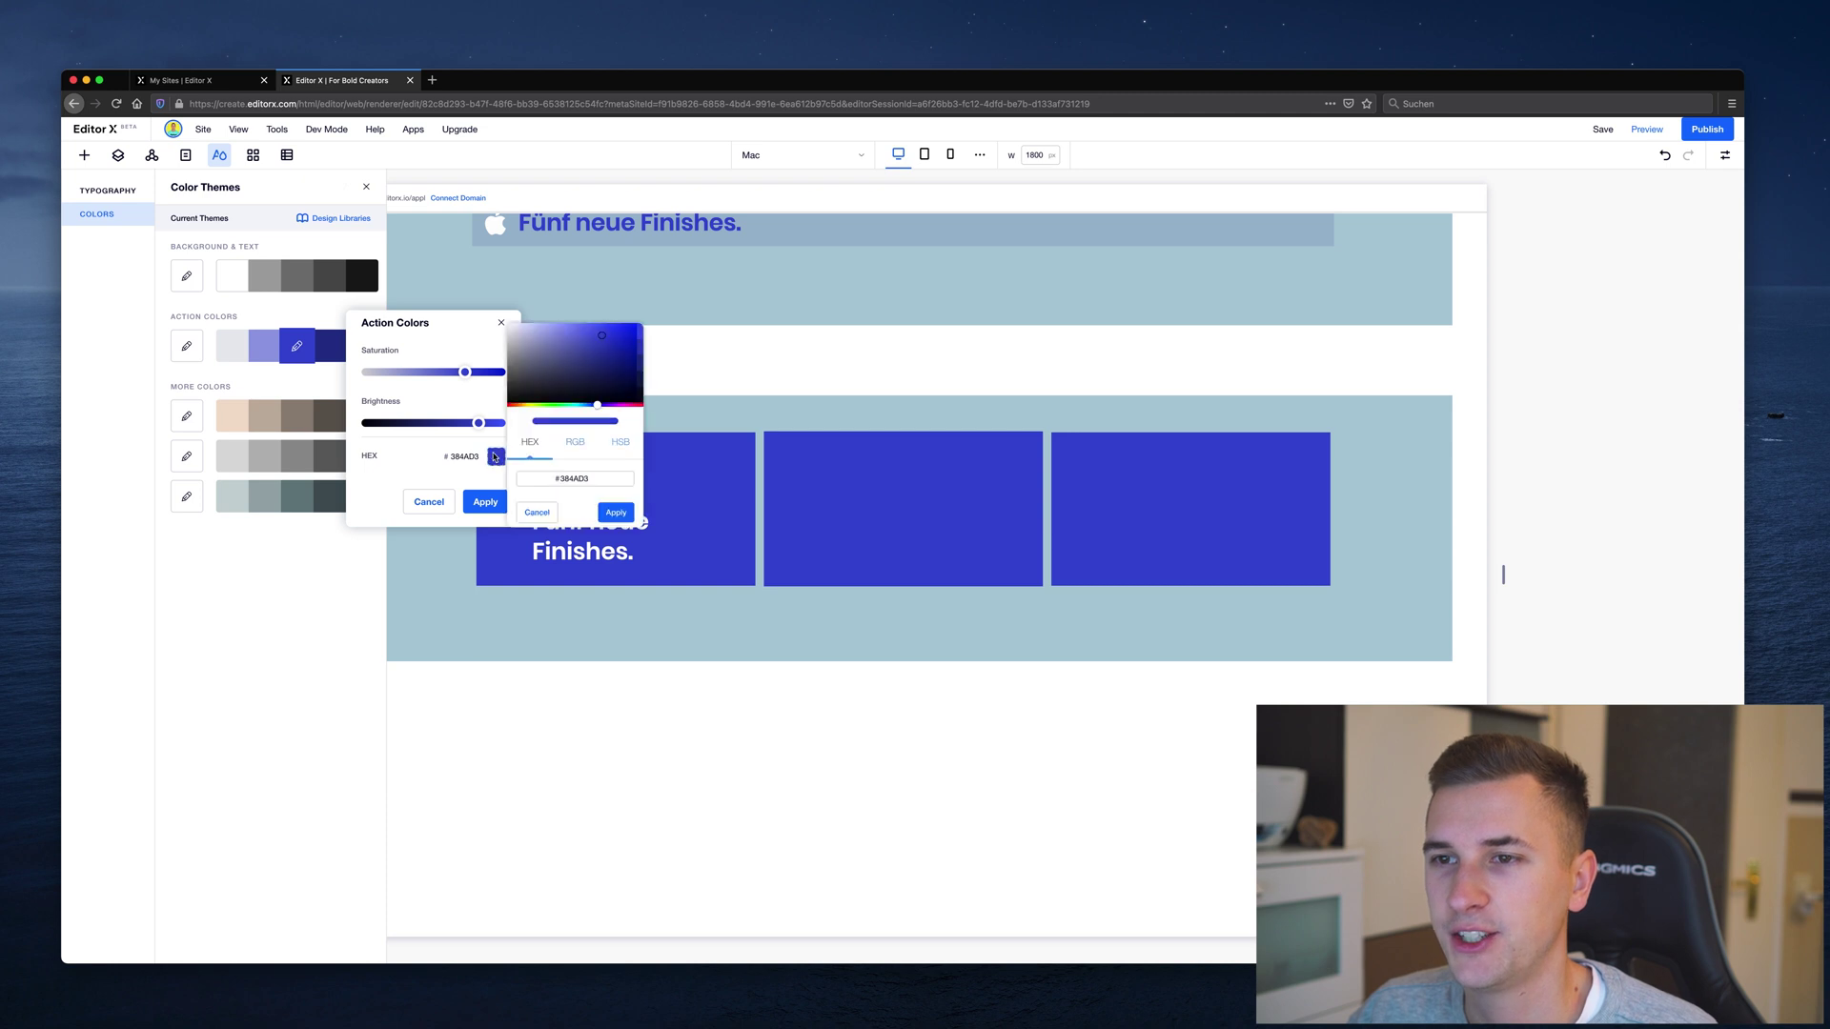
click(635, 411)
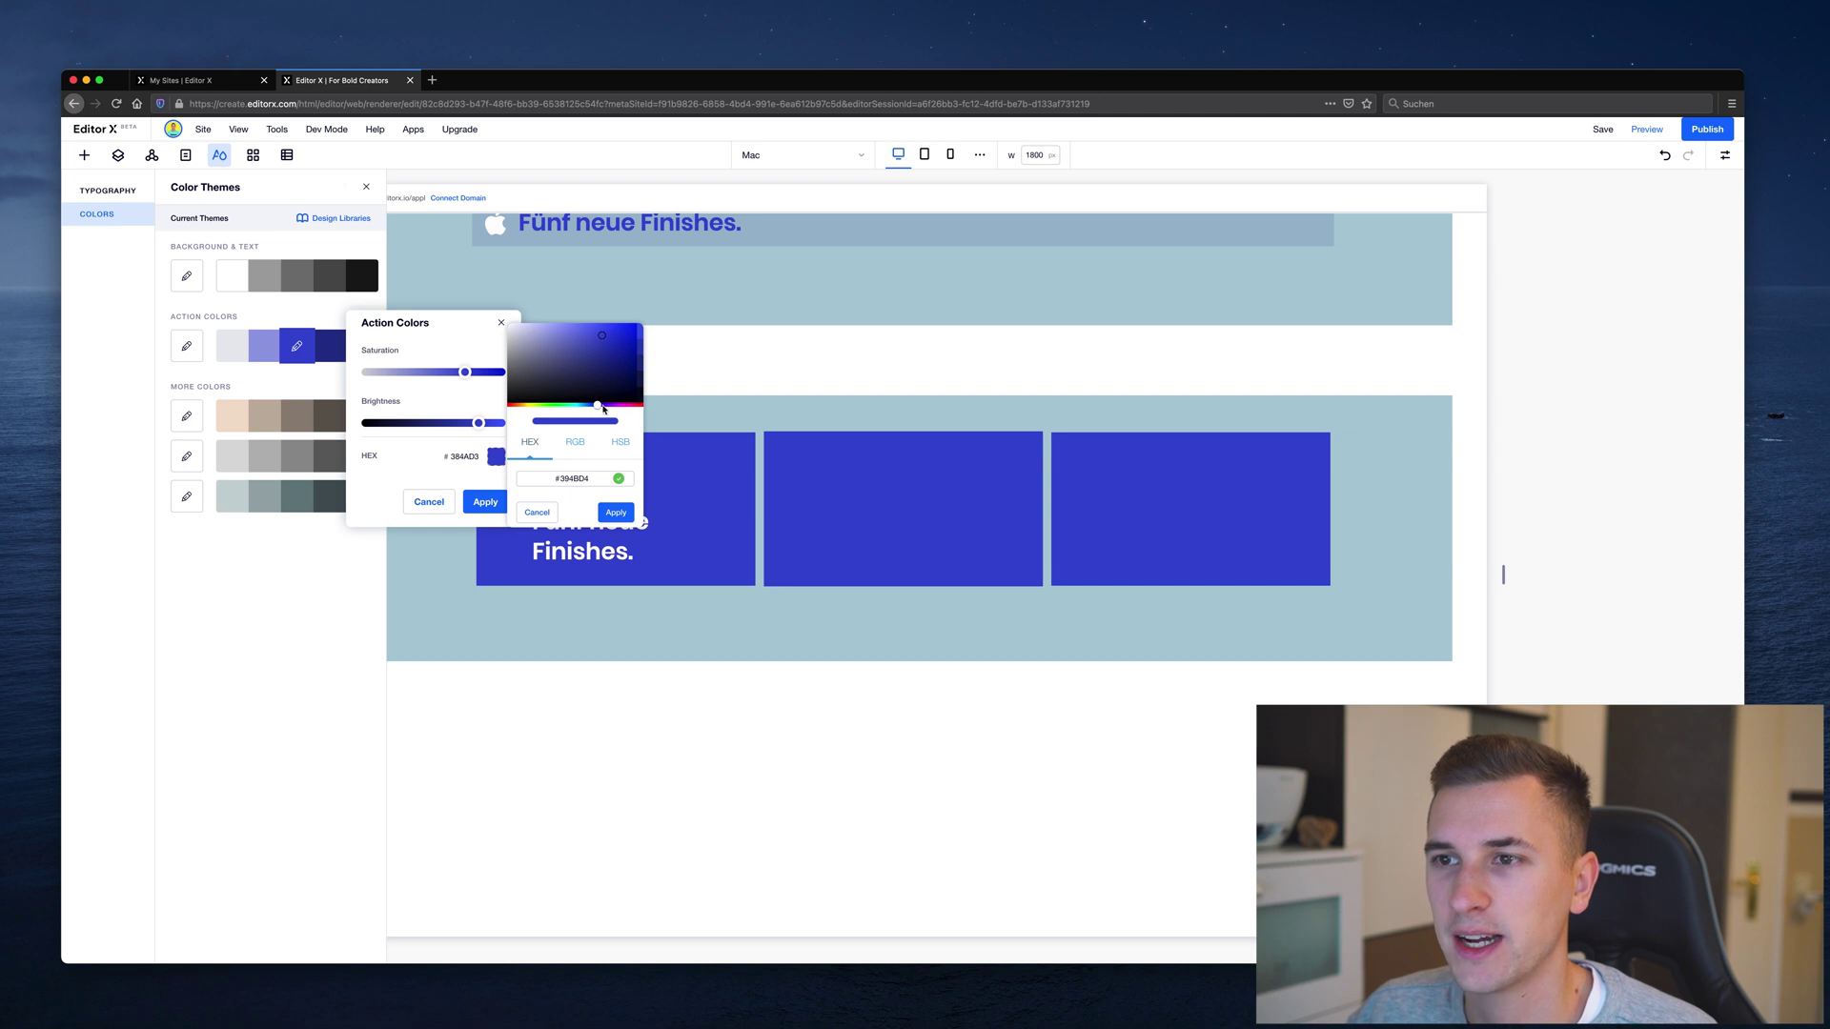
click(633, 406)
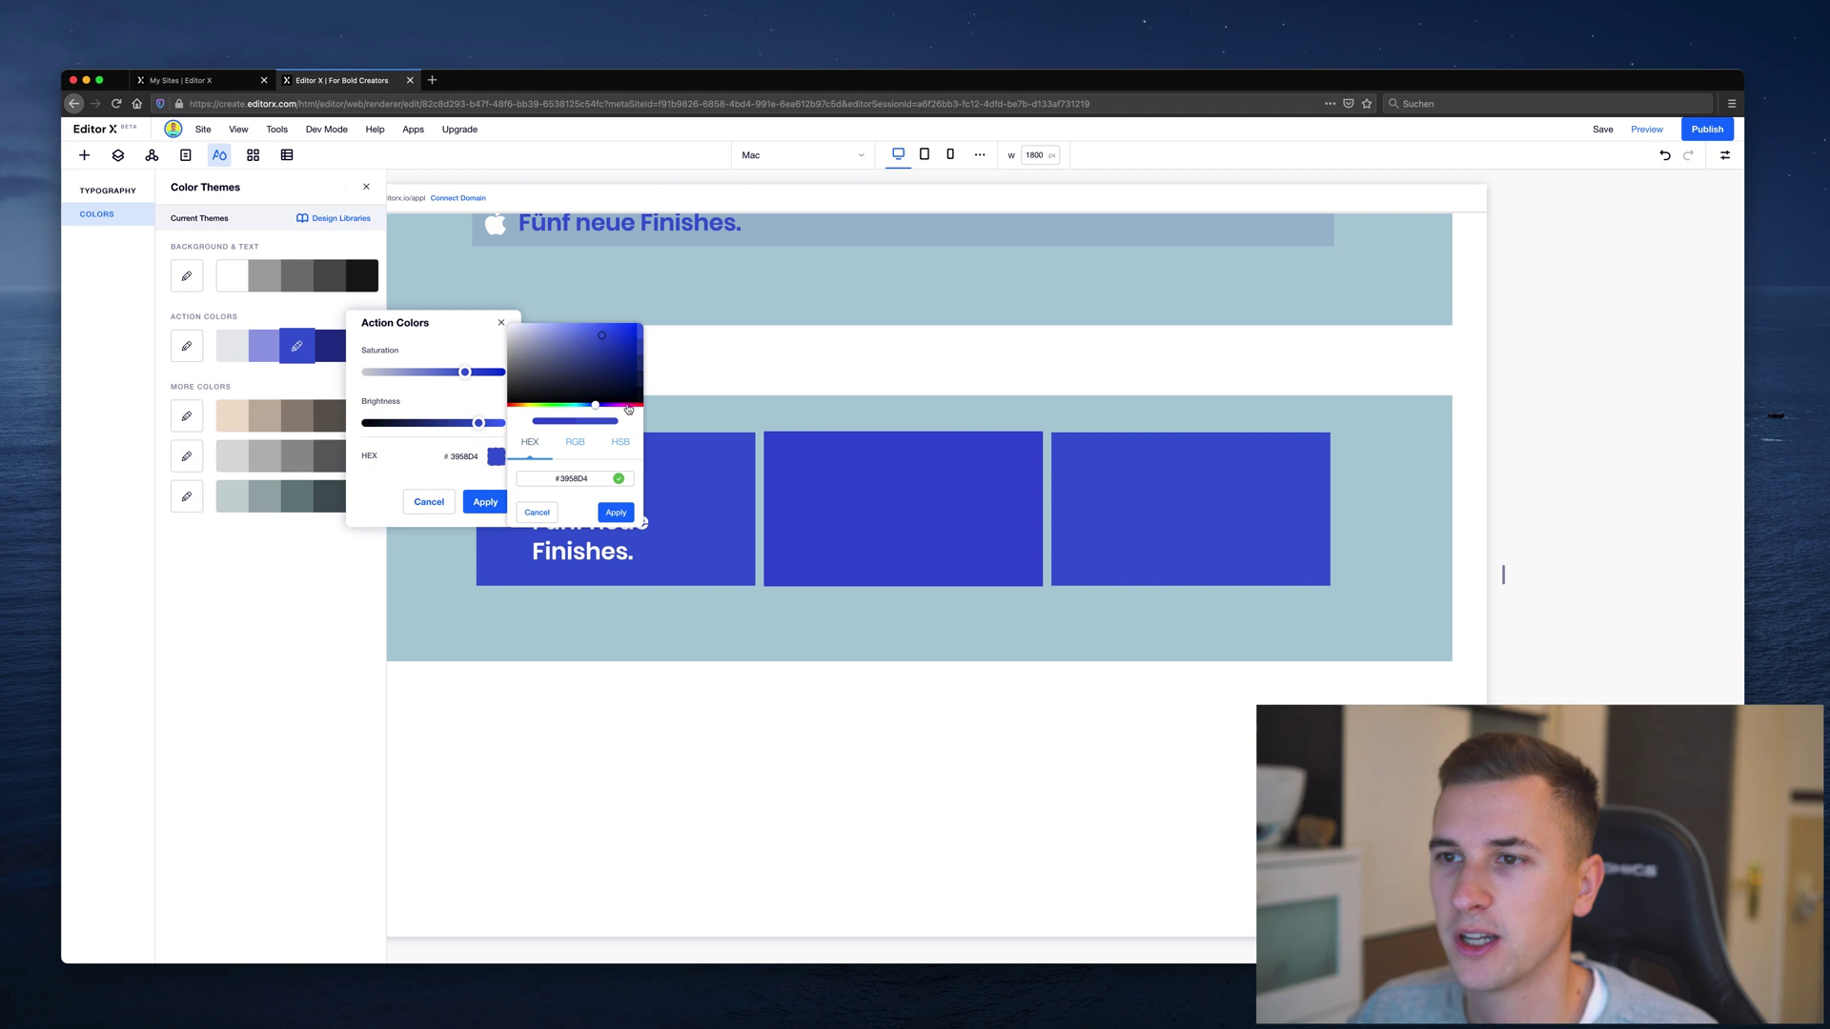
click(627, 407)
drag(632, 407, 572, 407)
click(496, 462)
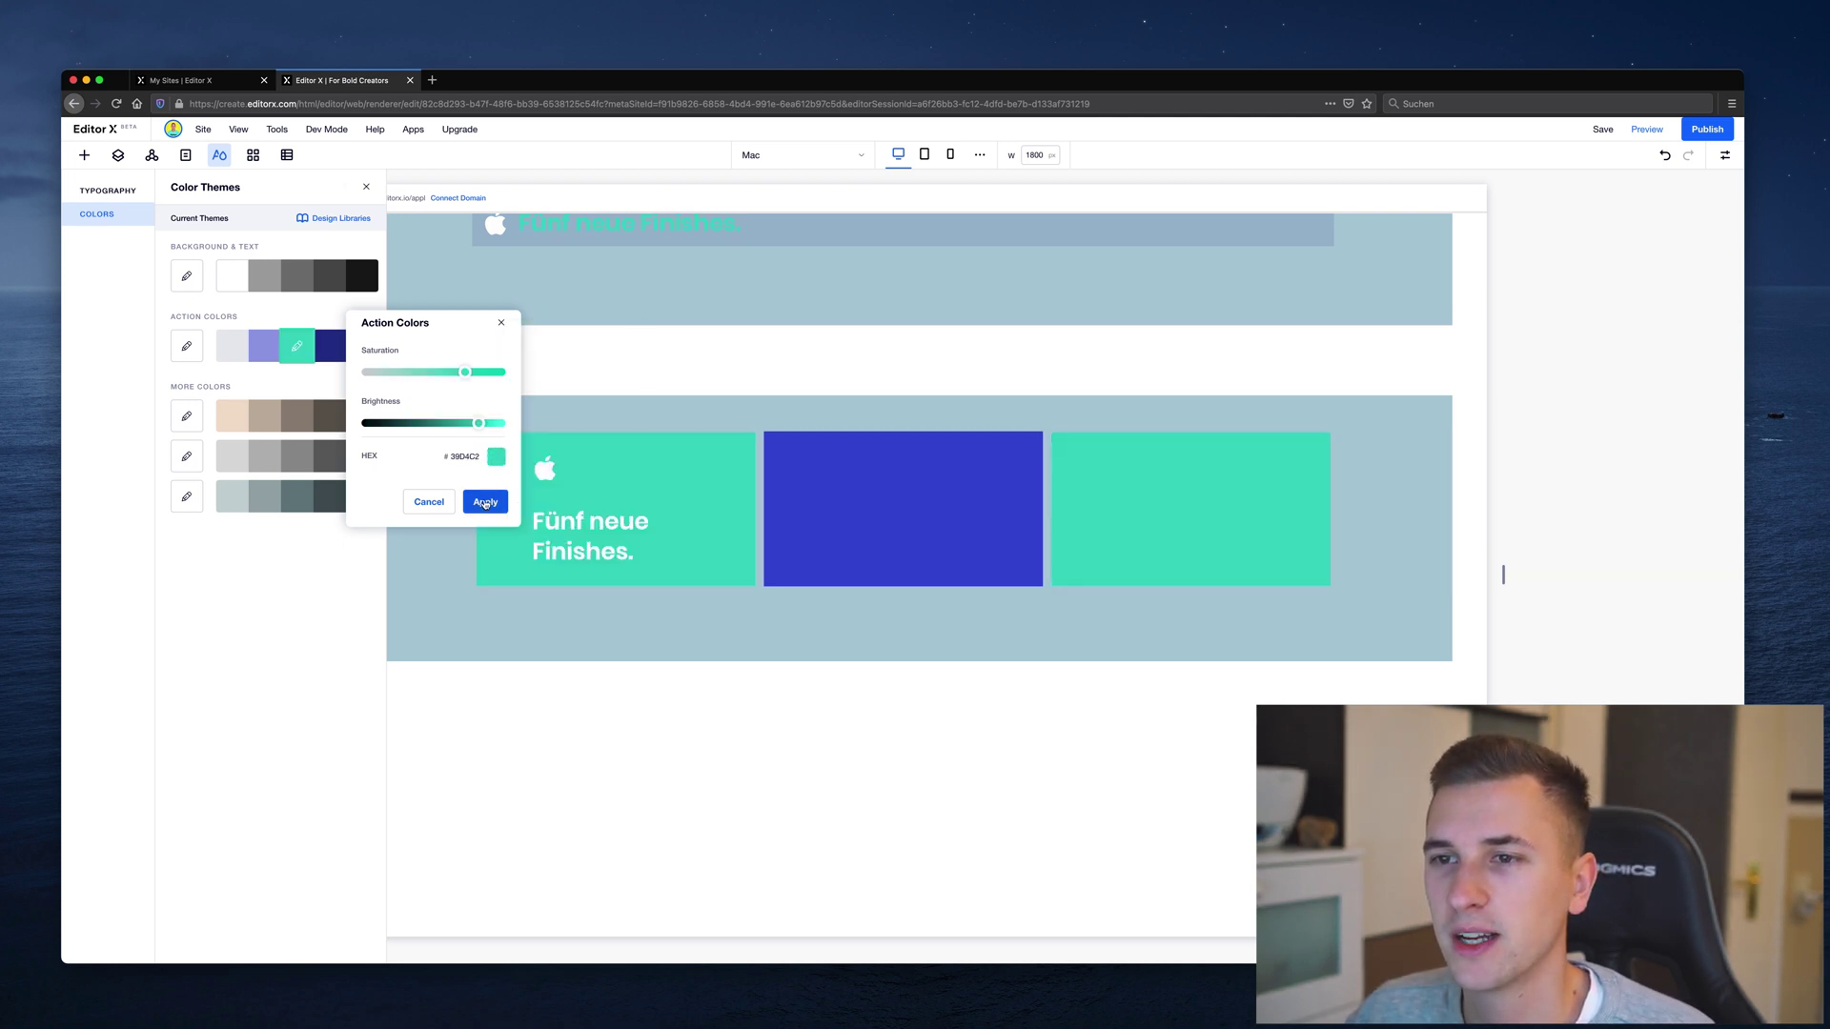
click(478, 499)
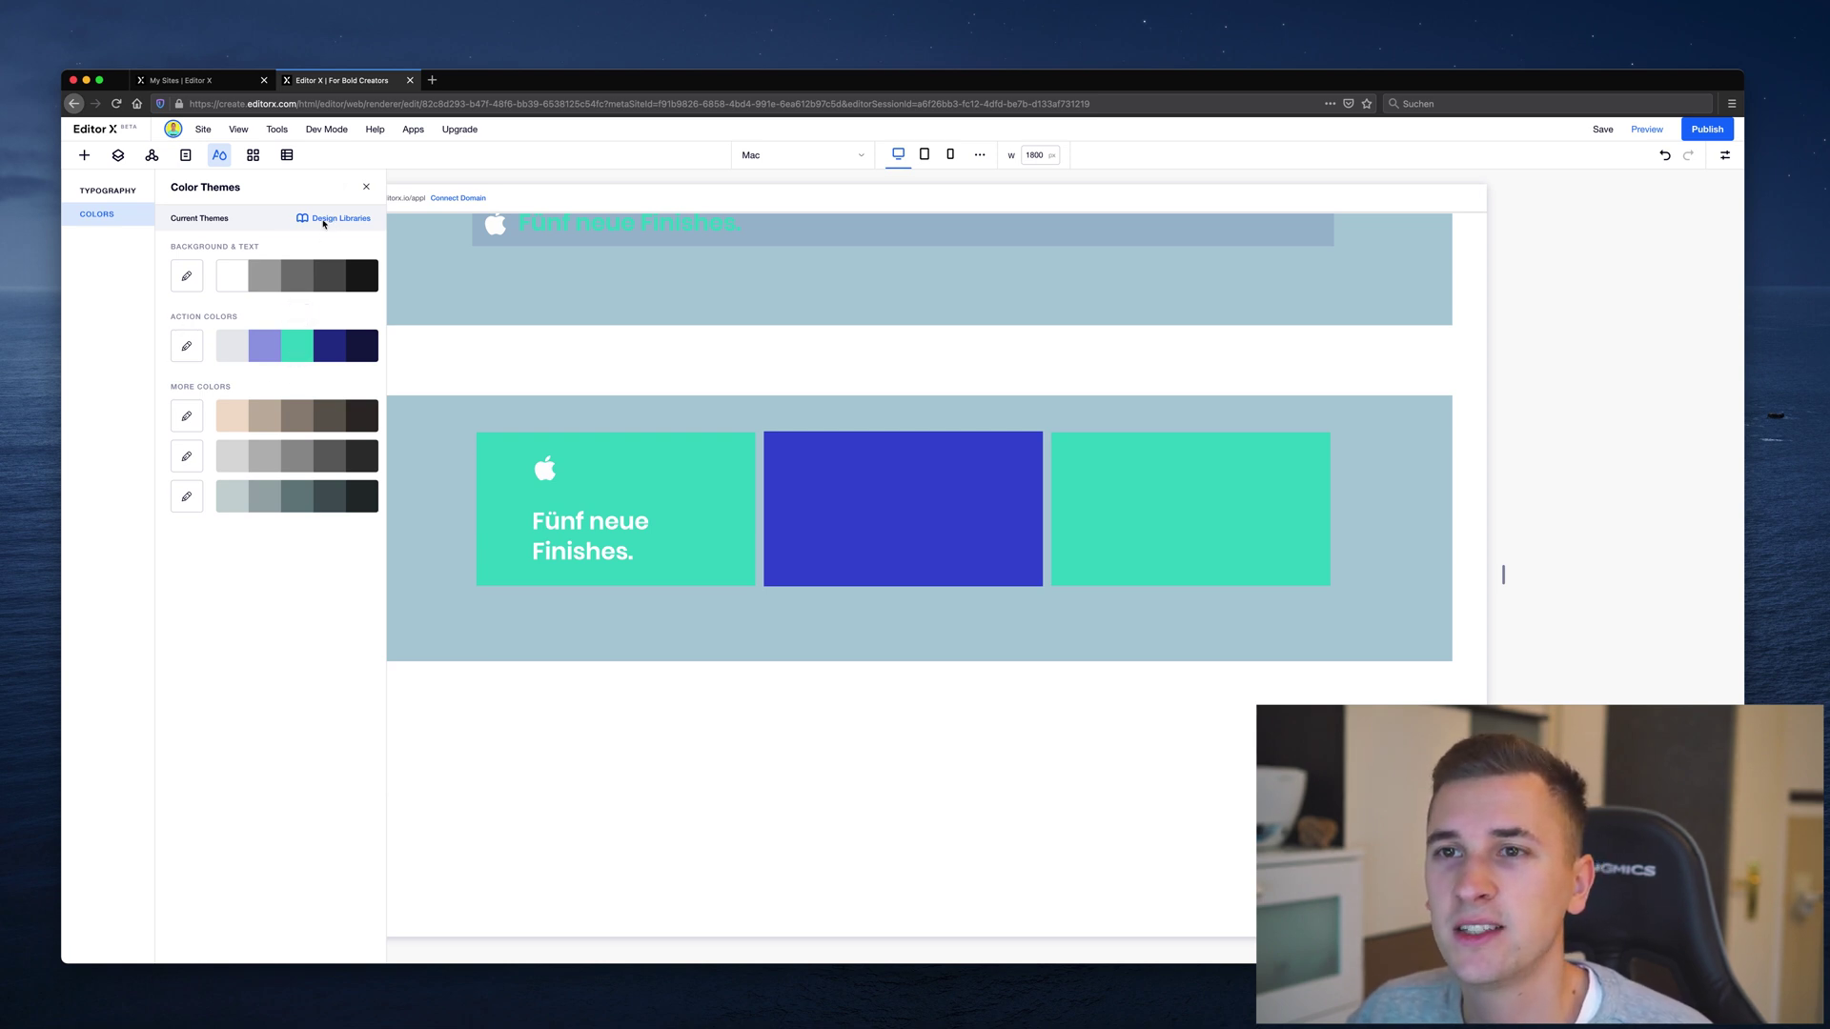
Try the Apple and Apple Copy library colours, revert to blue, then open Manage Design Libraries
click(325, 223)
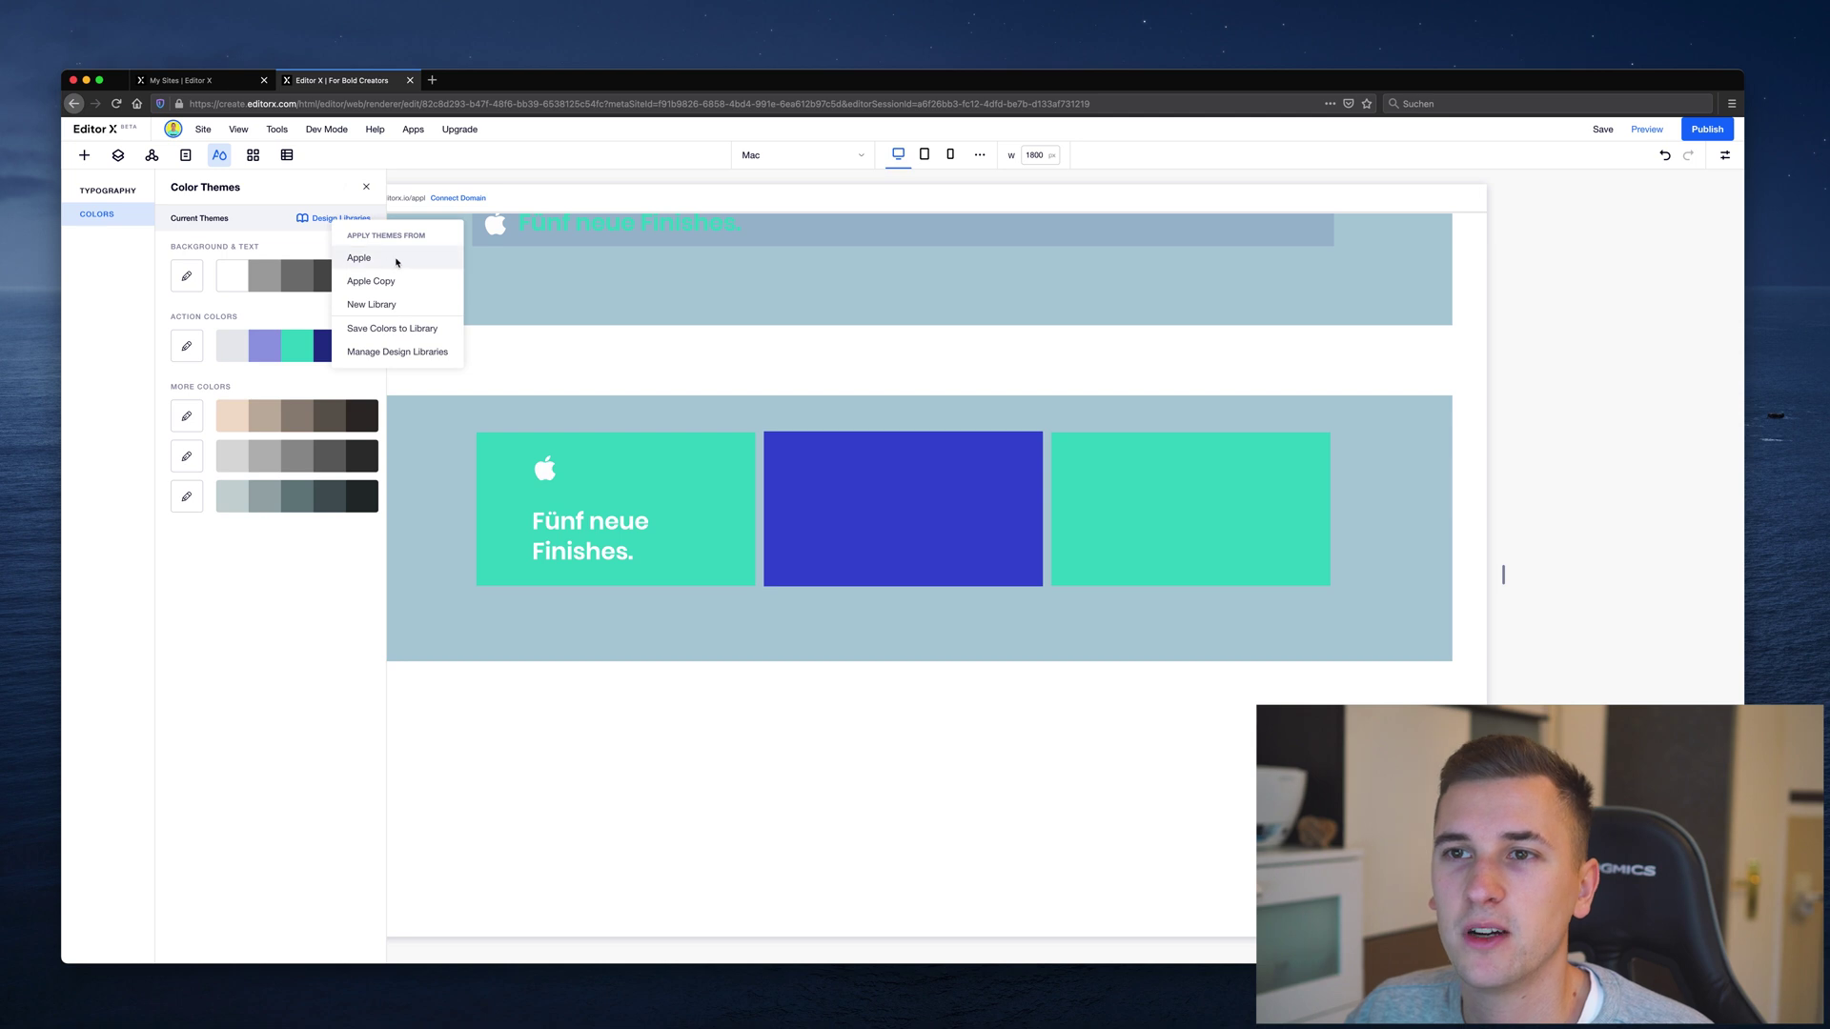
click(360, 261)
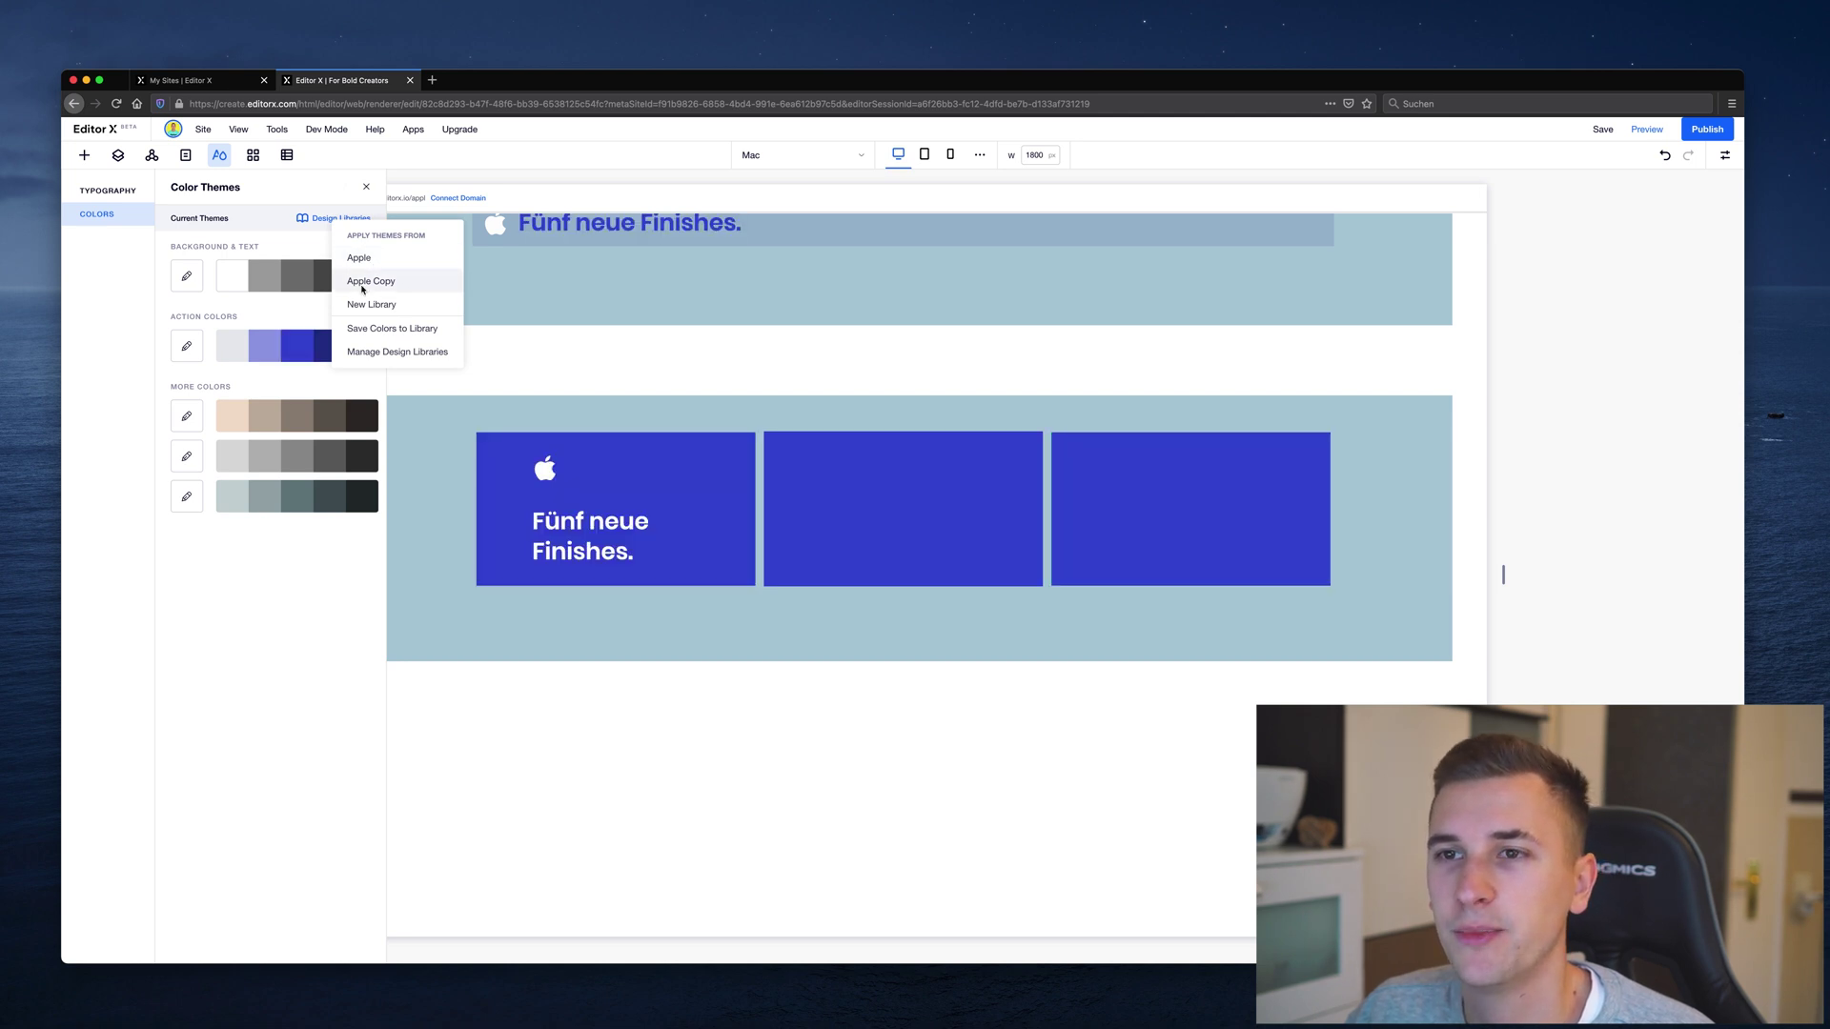
click(384, 283)
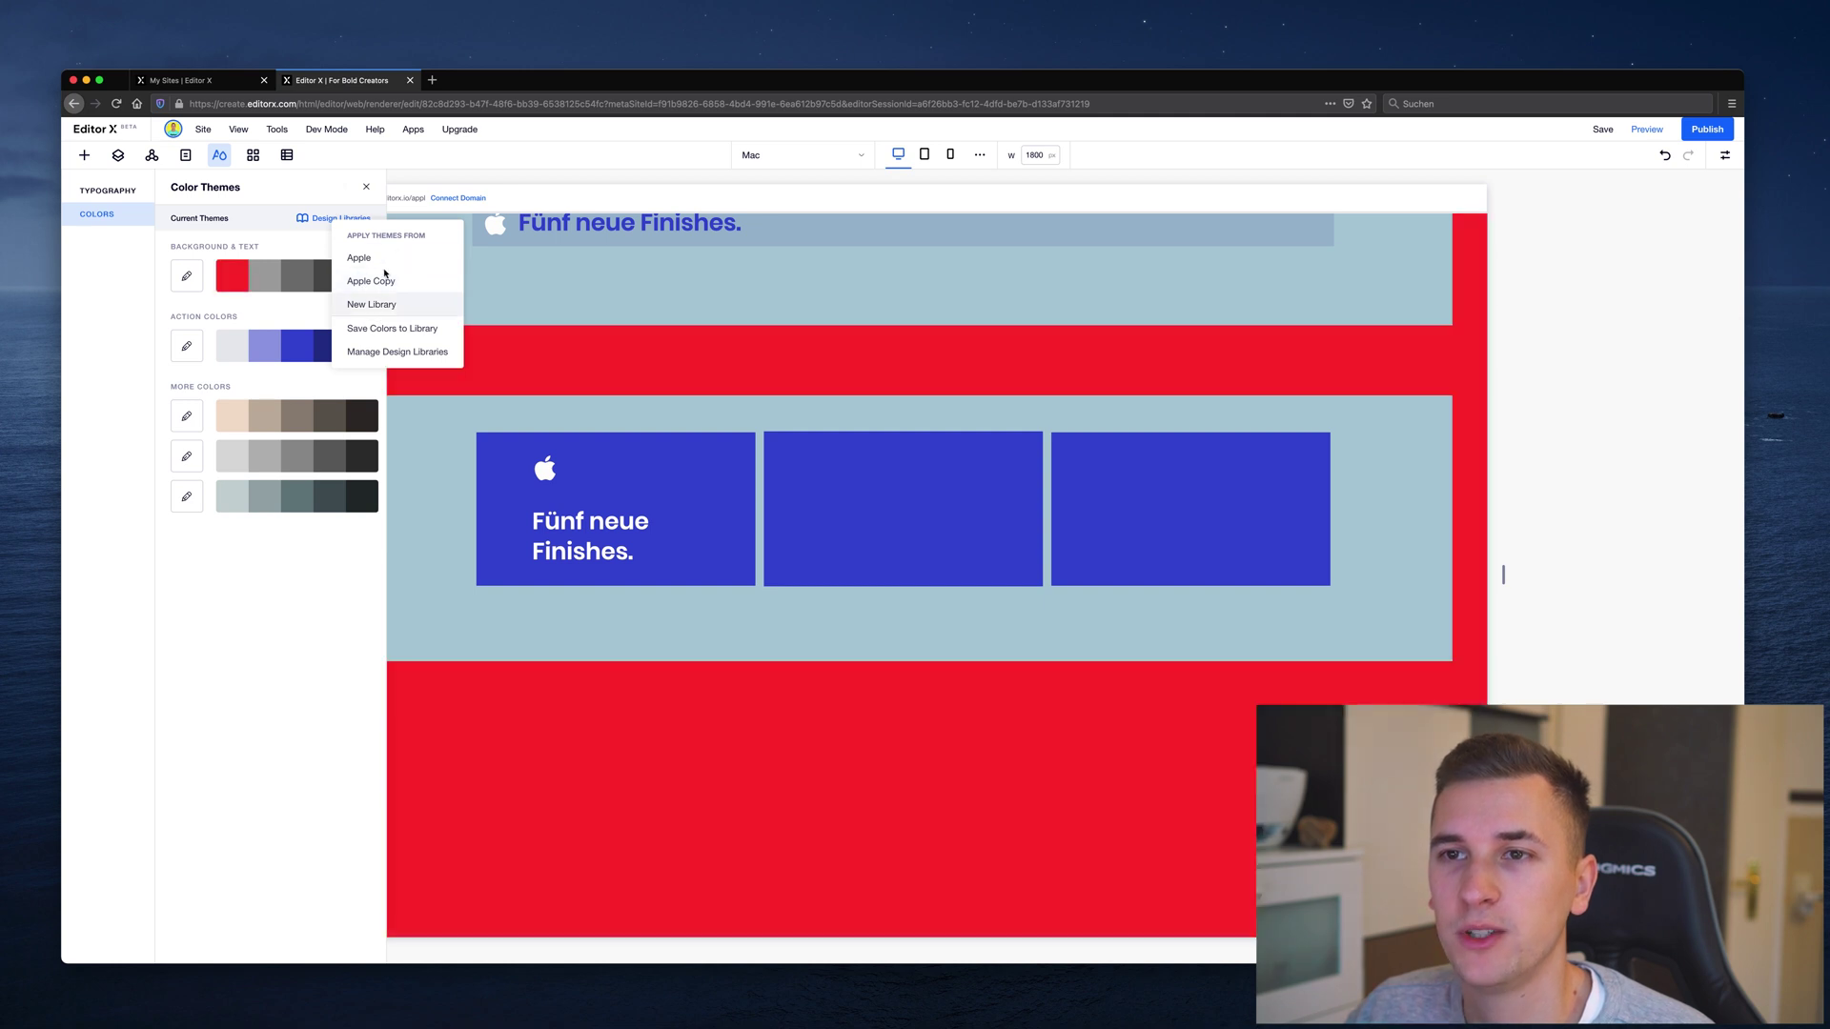
click(353, 260)
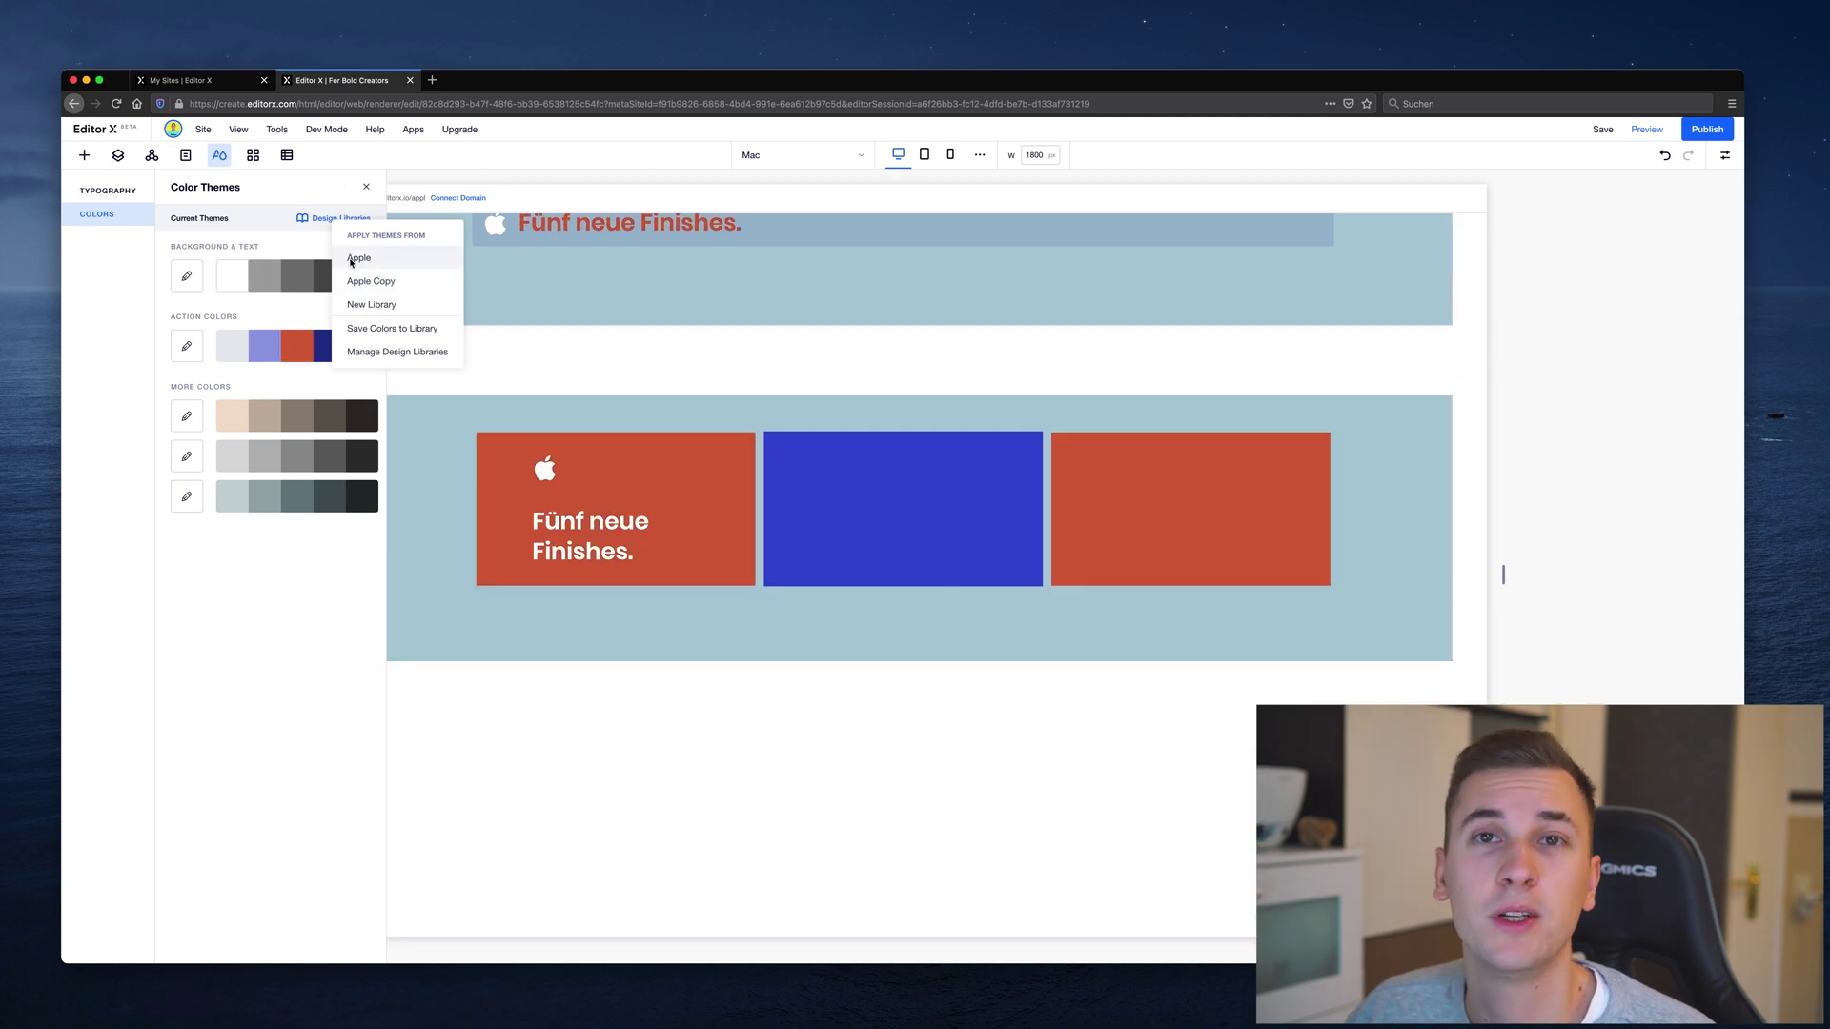
click(352, 261)
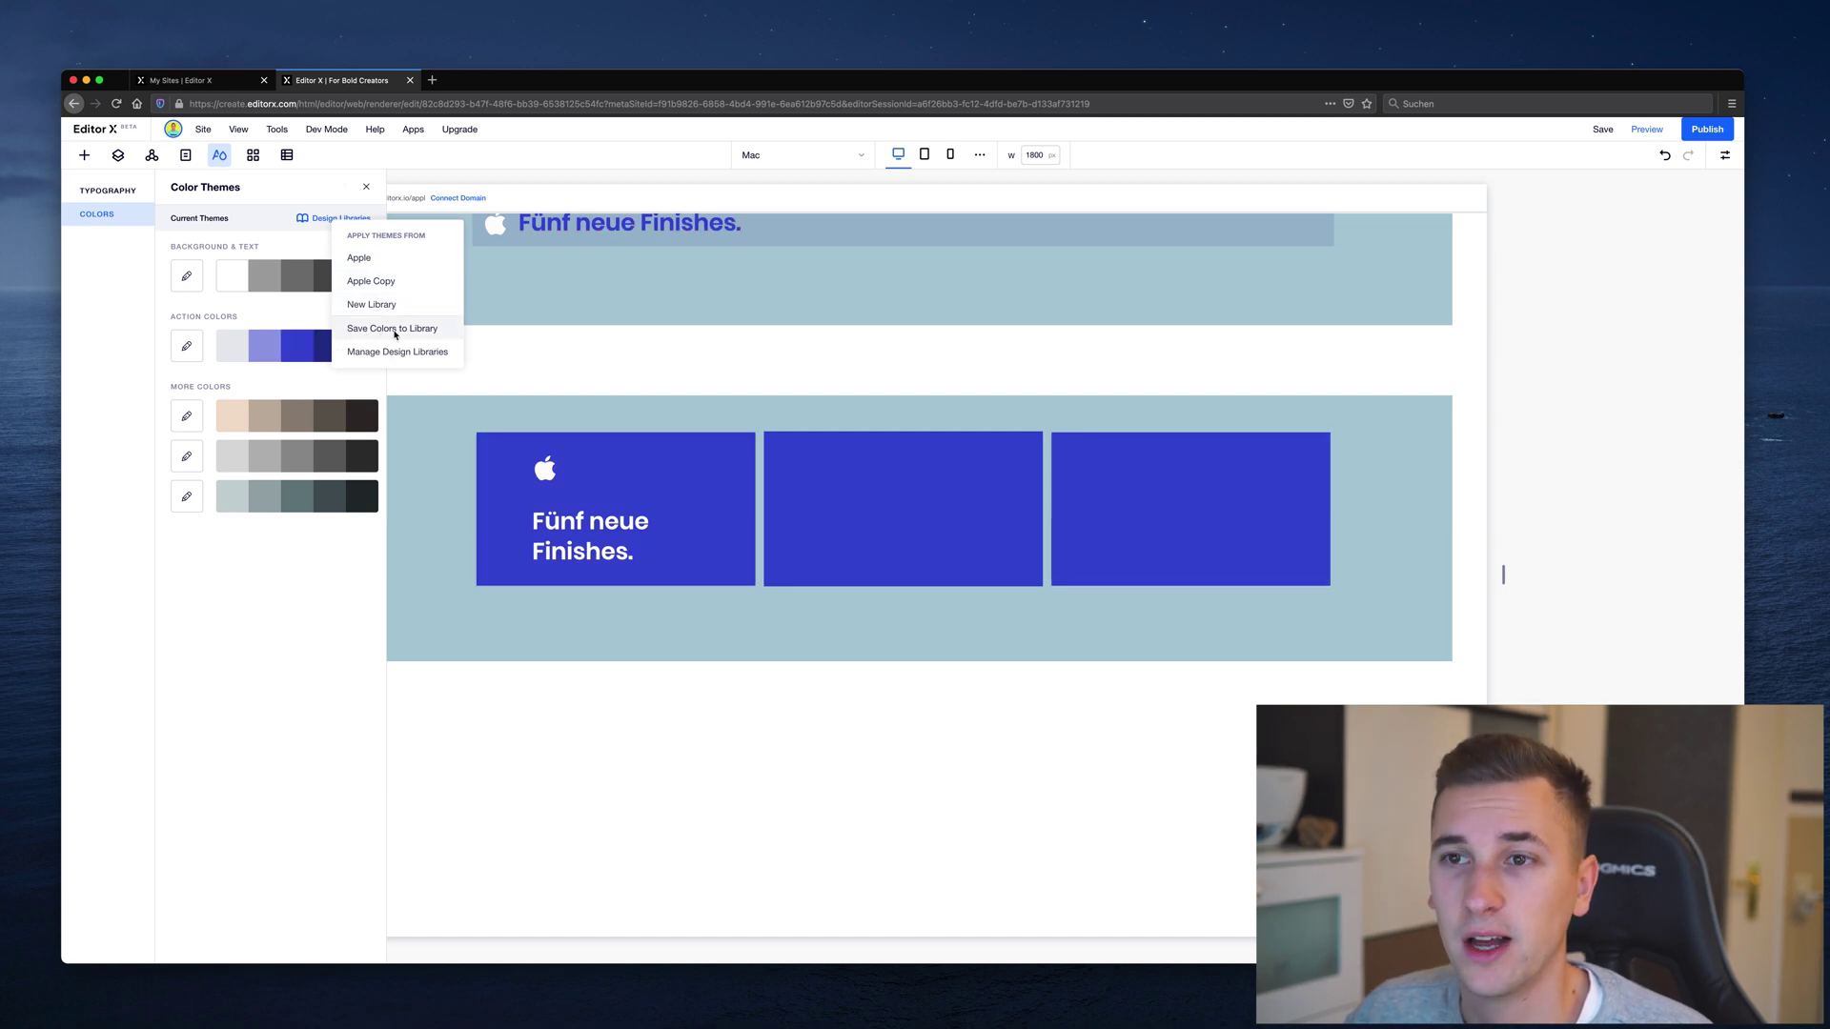
click(389, 358)
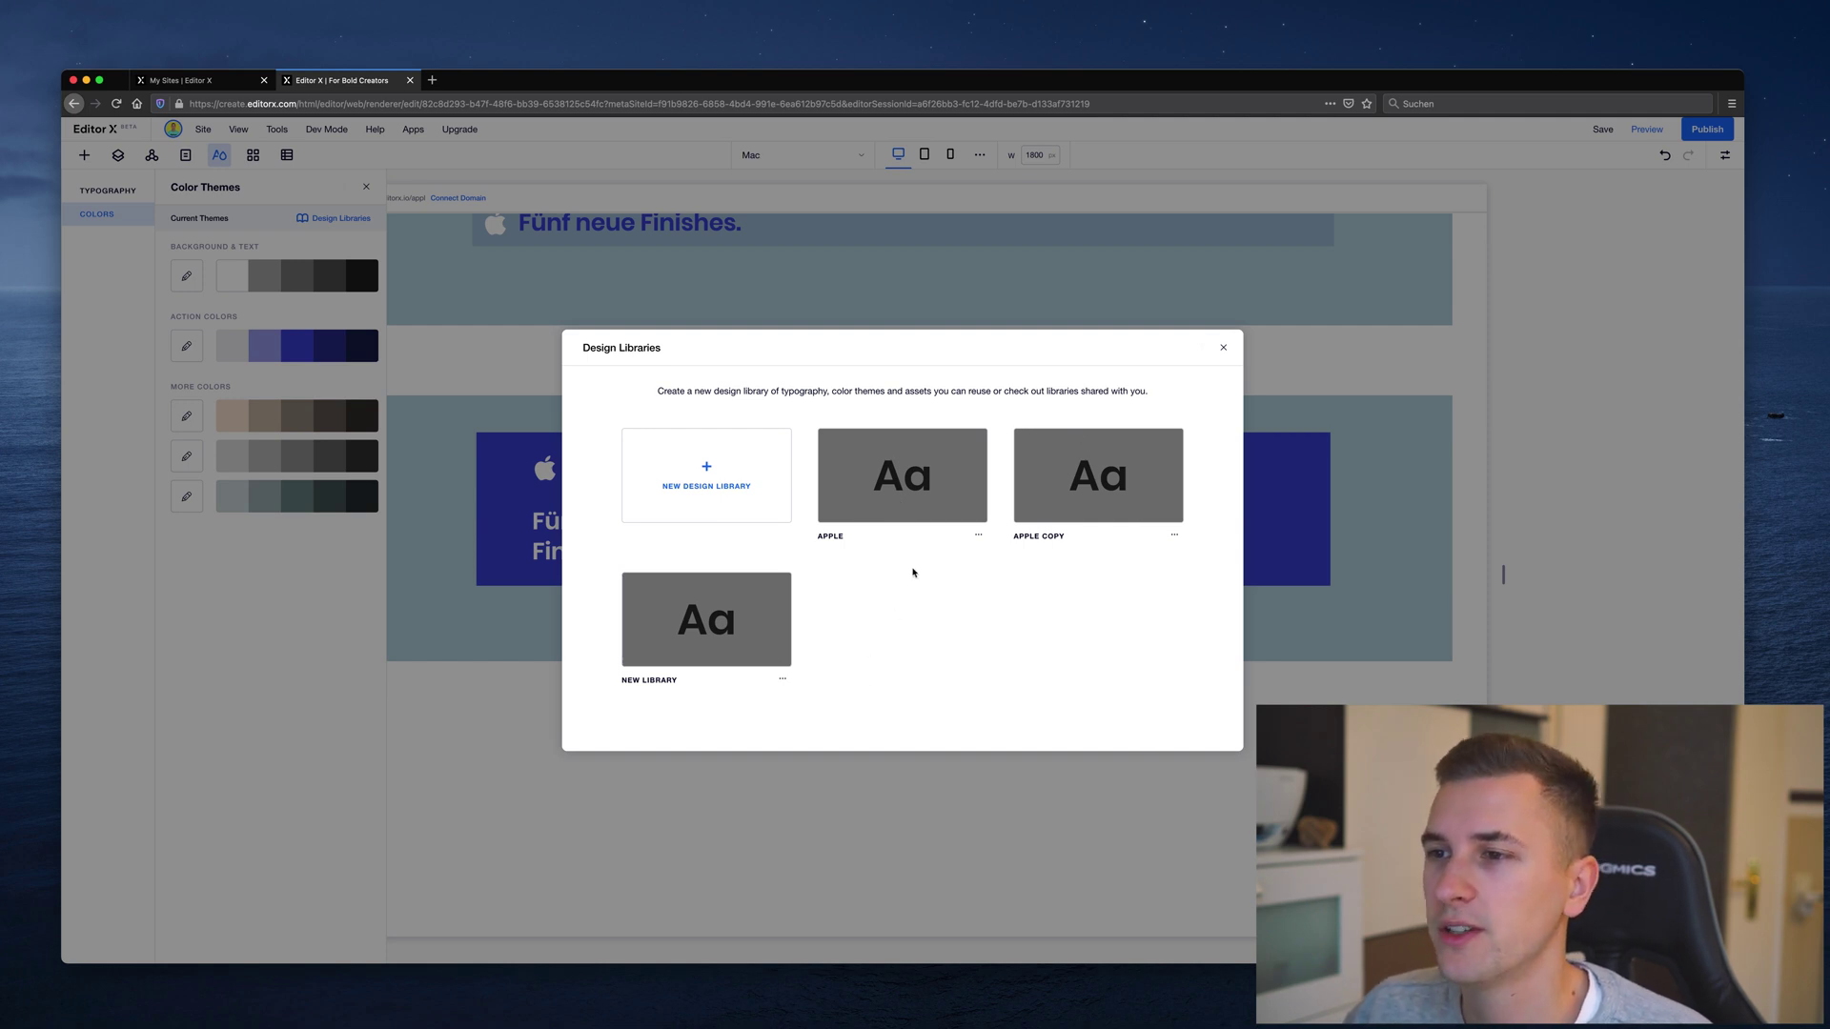
Close the Design Libraries dialog and open the colour picker for the blue #384AD3 action colour
click(978, 535)
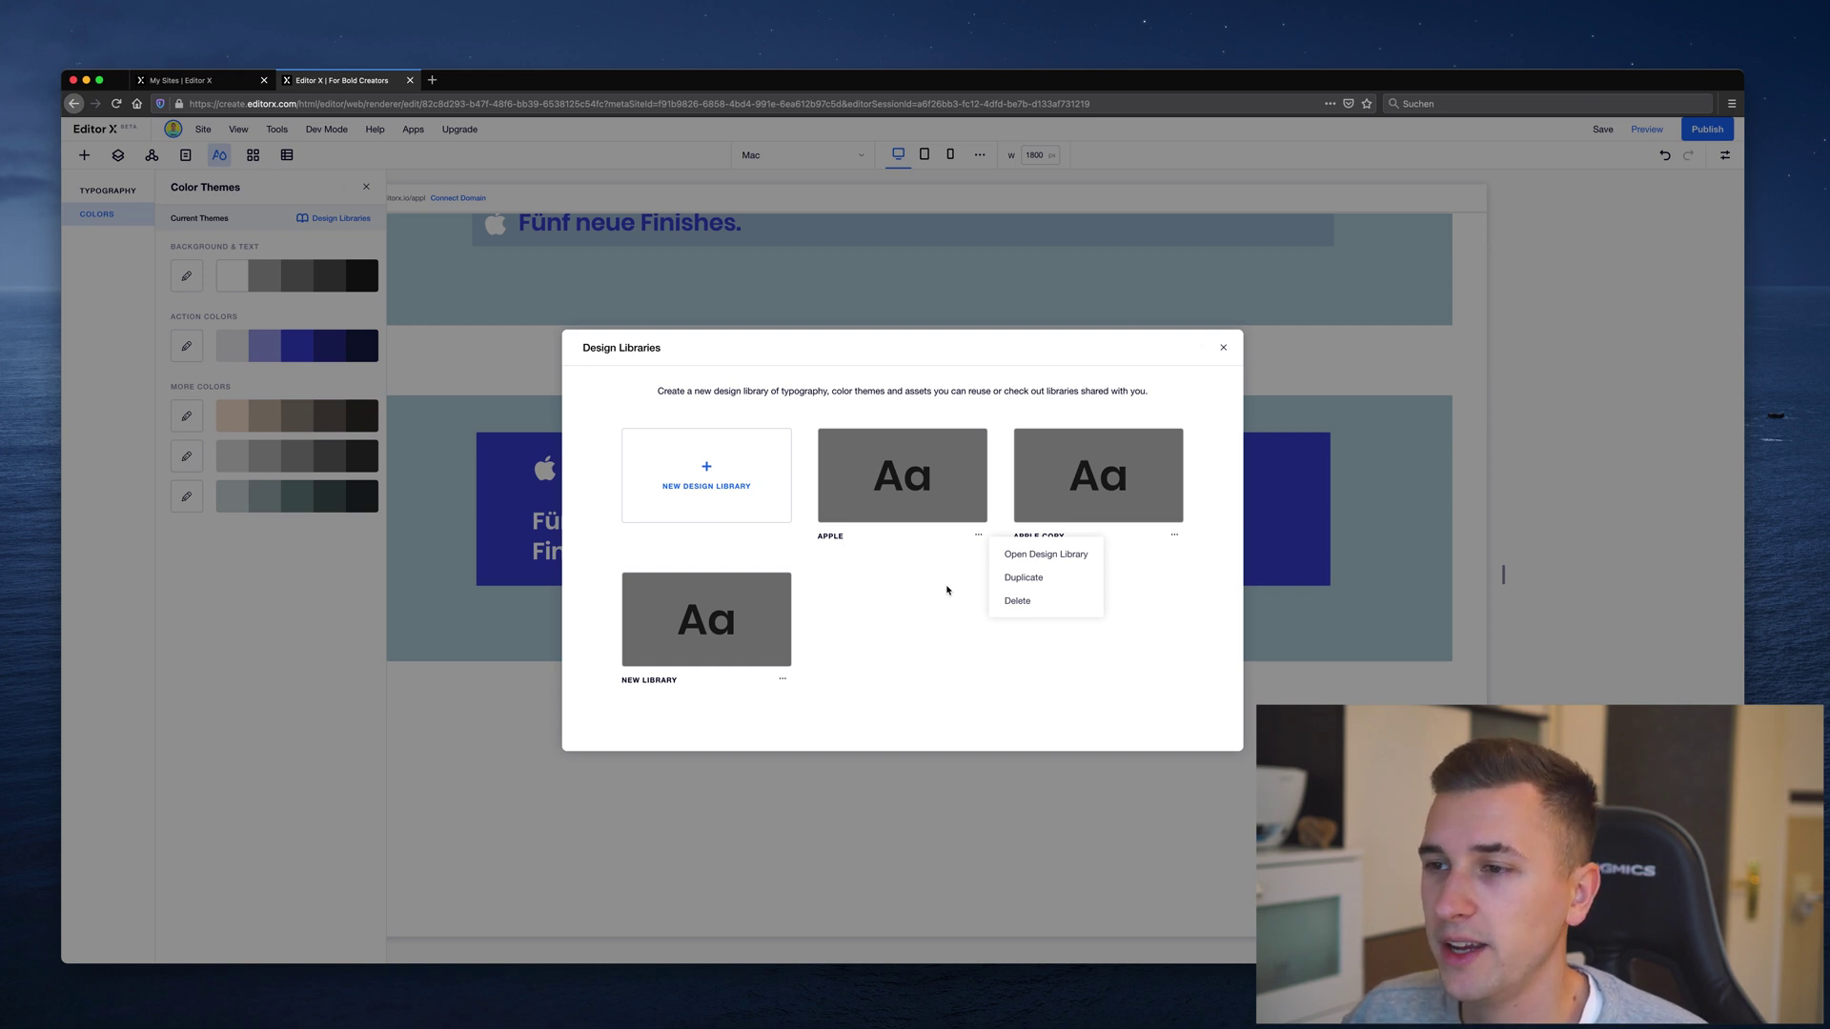
click(924, 633)
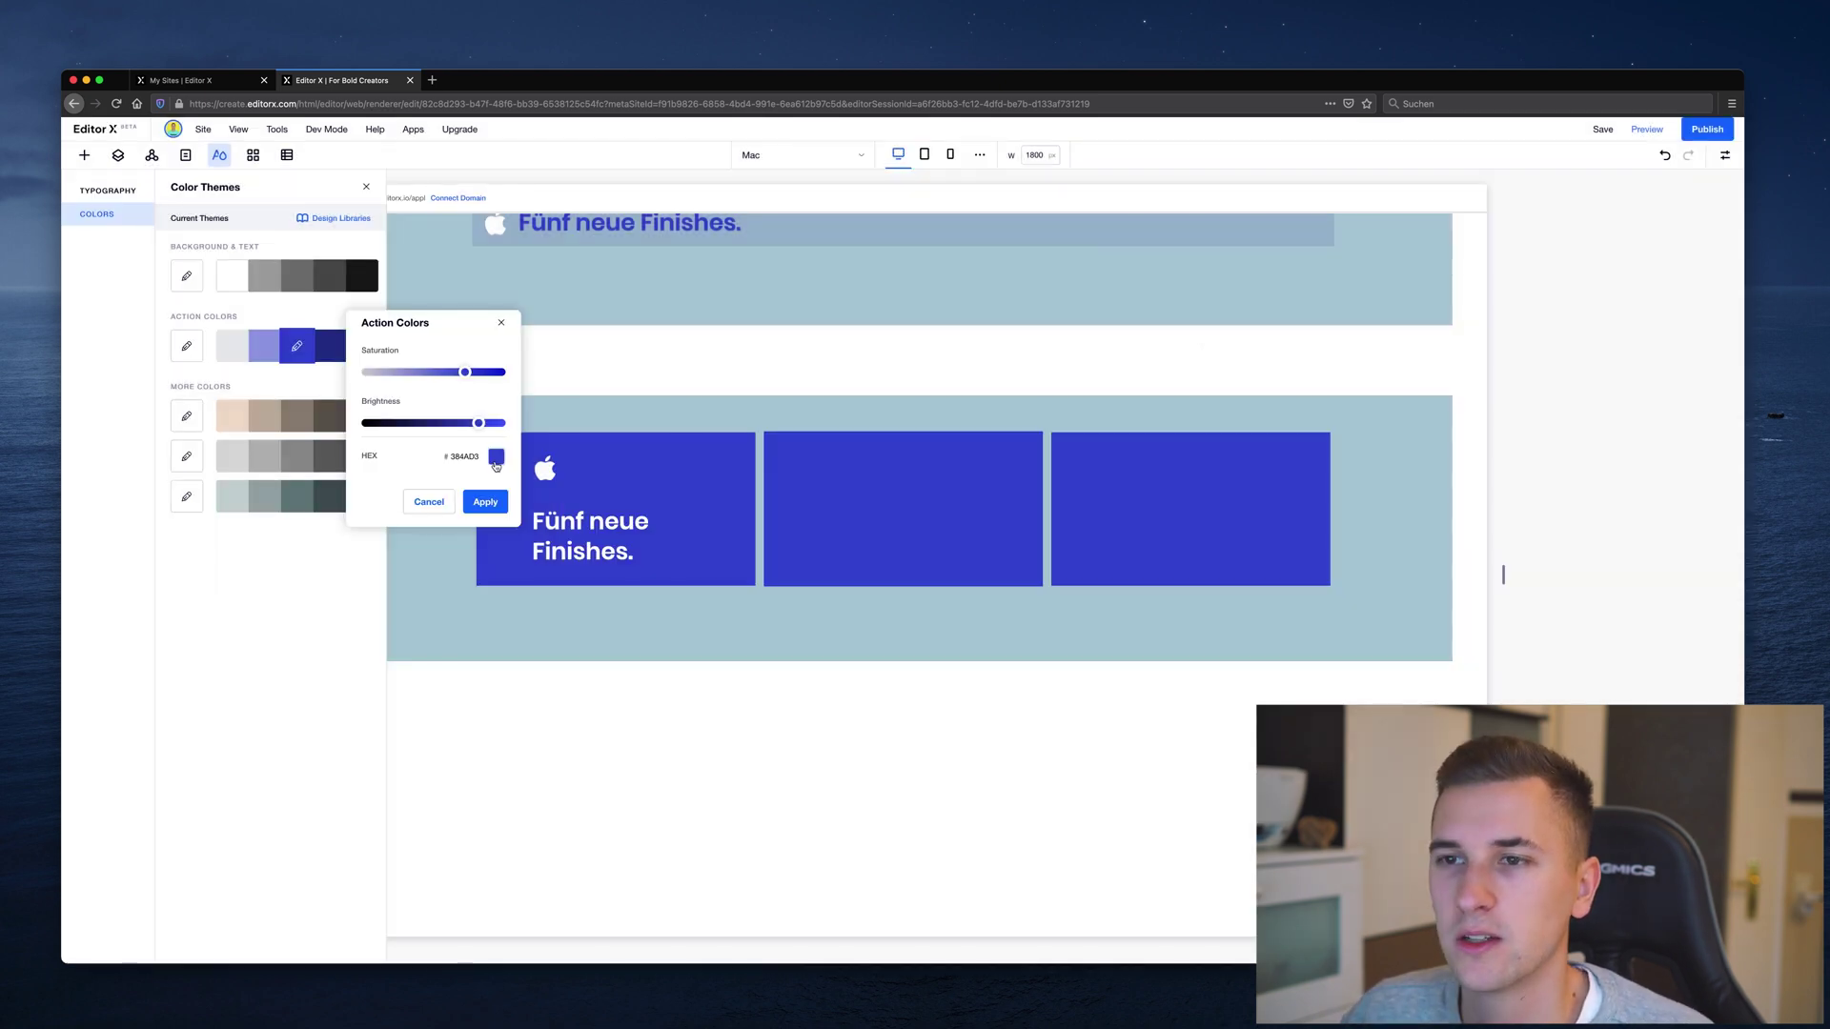
click(495, 456)
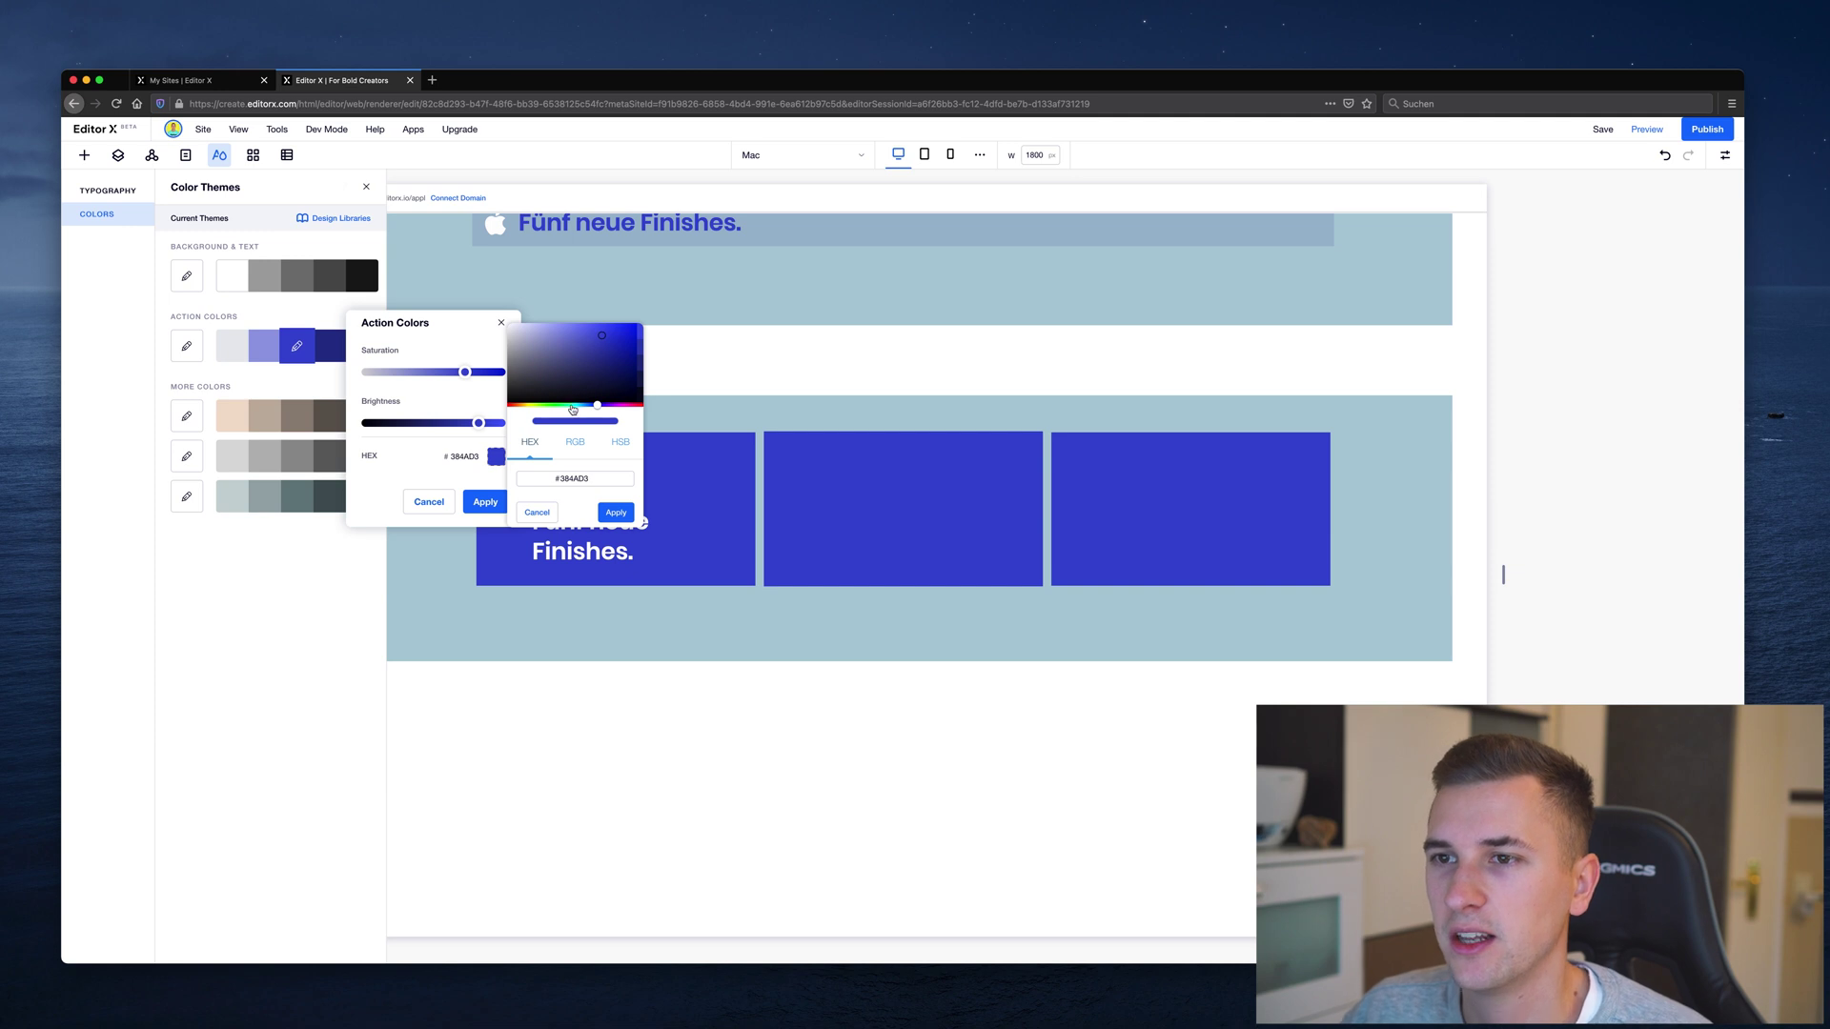
Change the action colour to turquoise #39D4BA and apply it
click(573, 407)
click(602, 514)
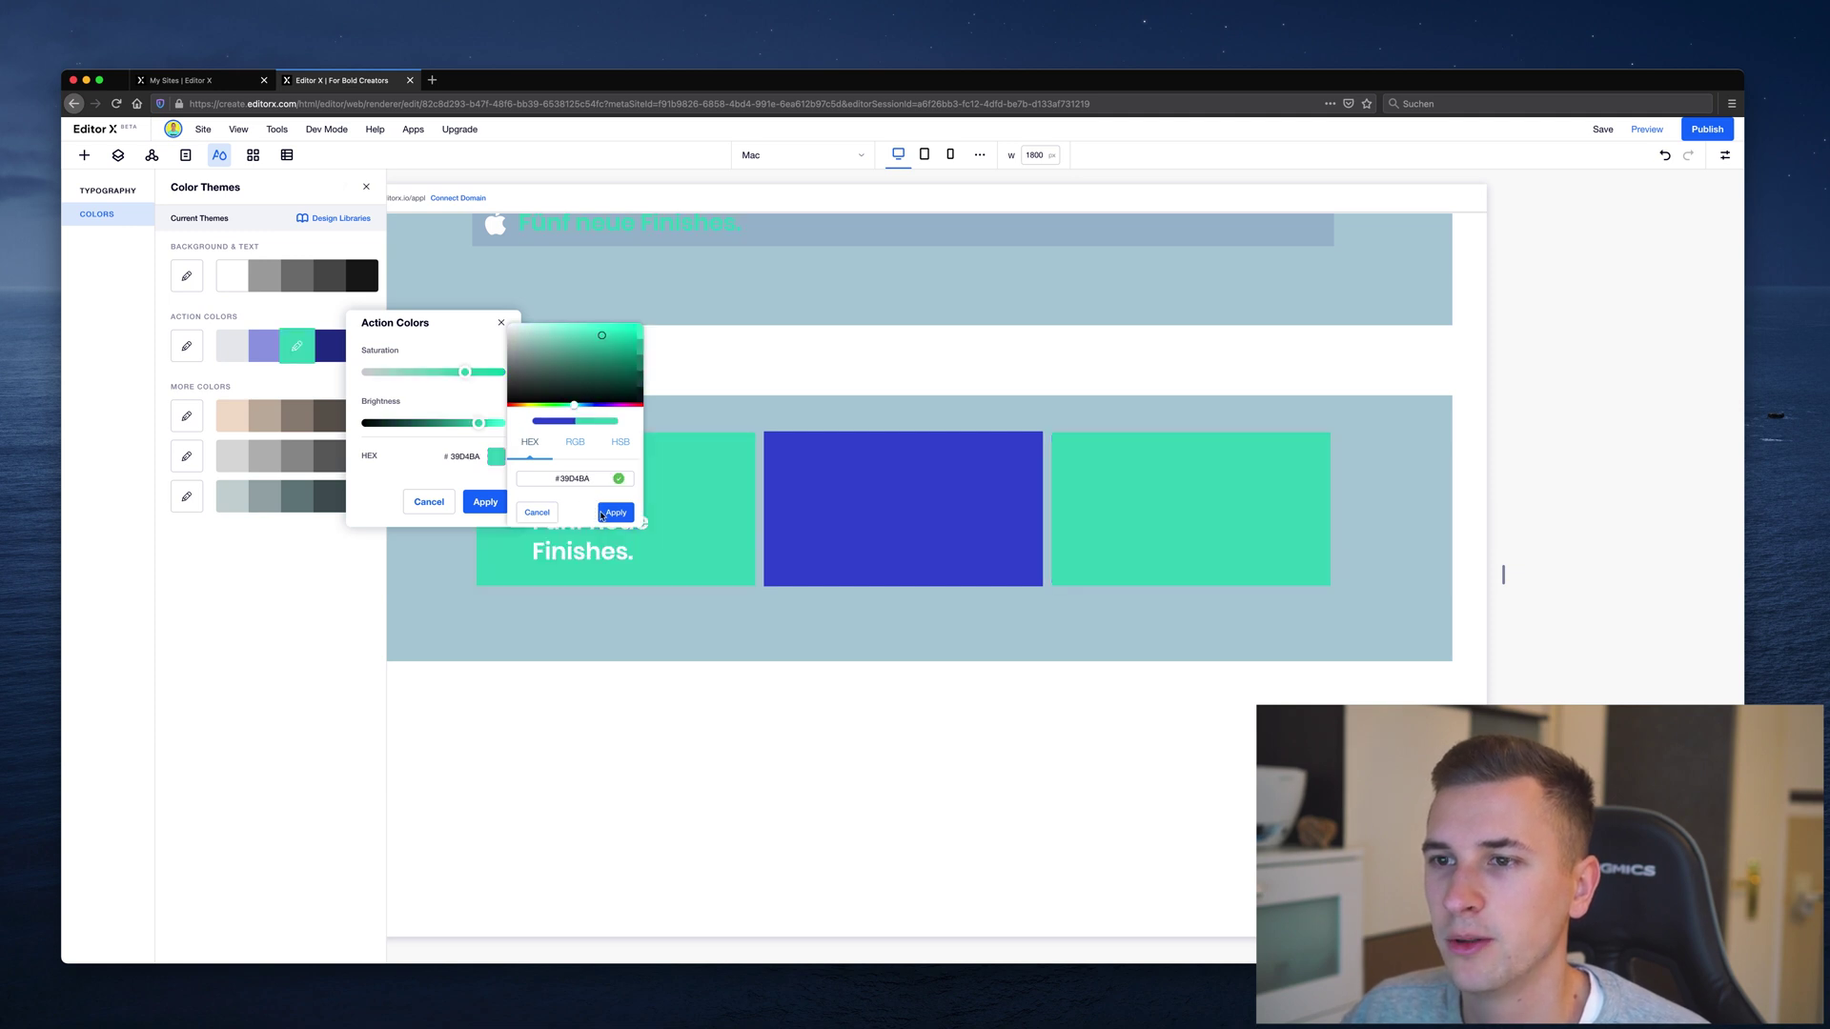
click(483, 504)
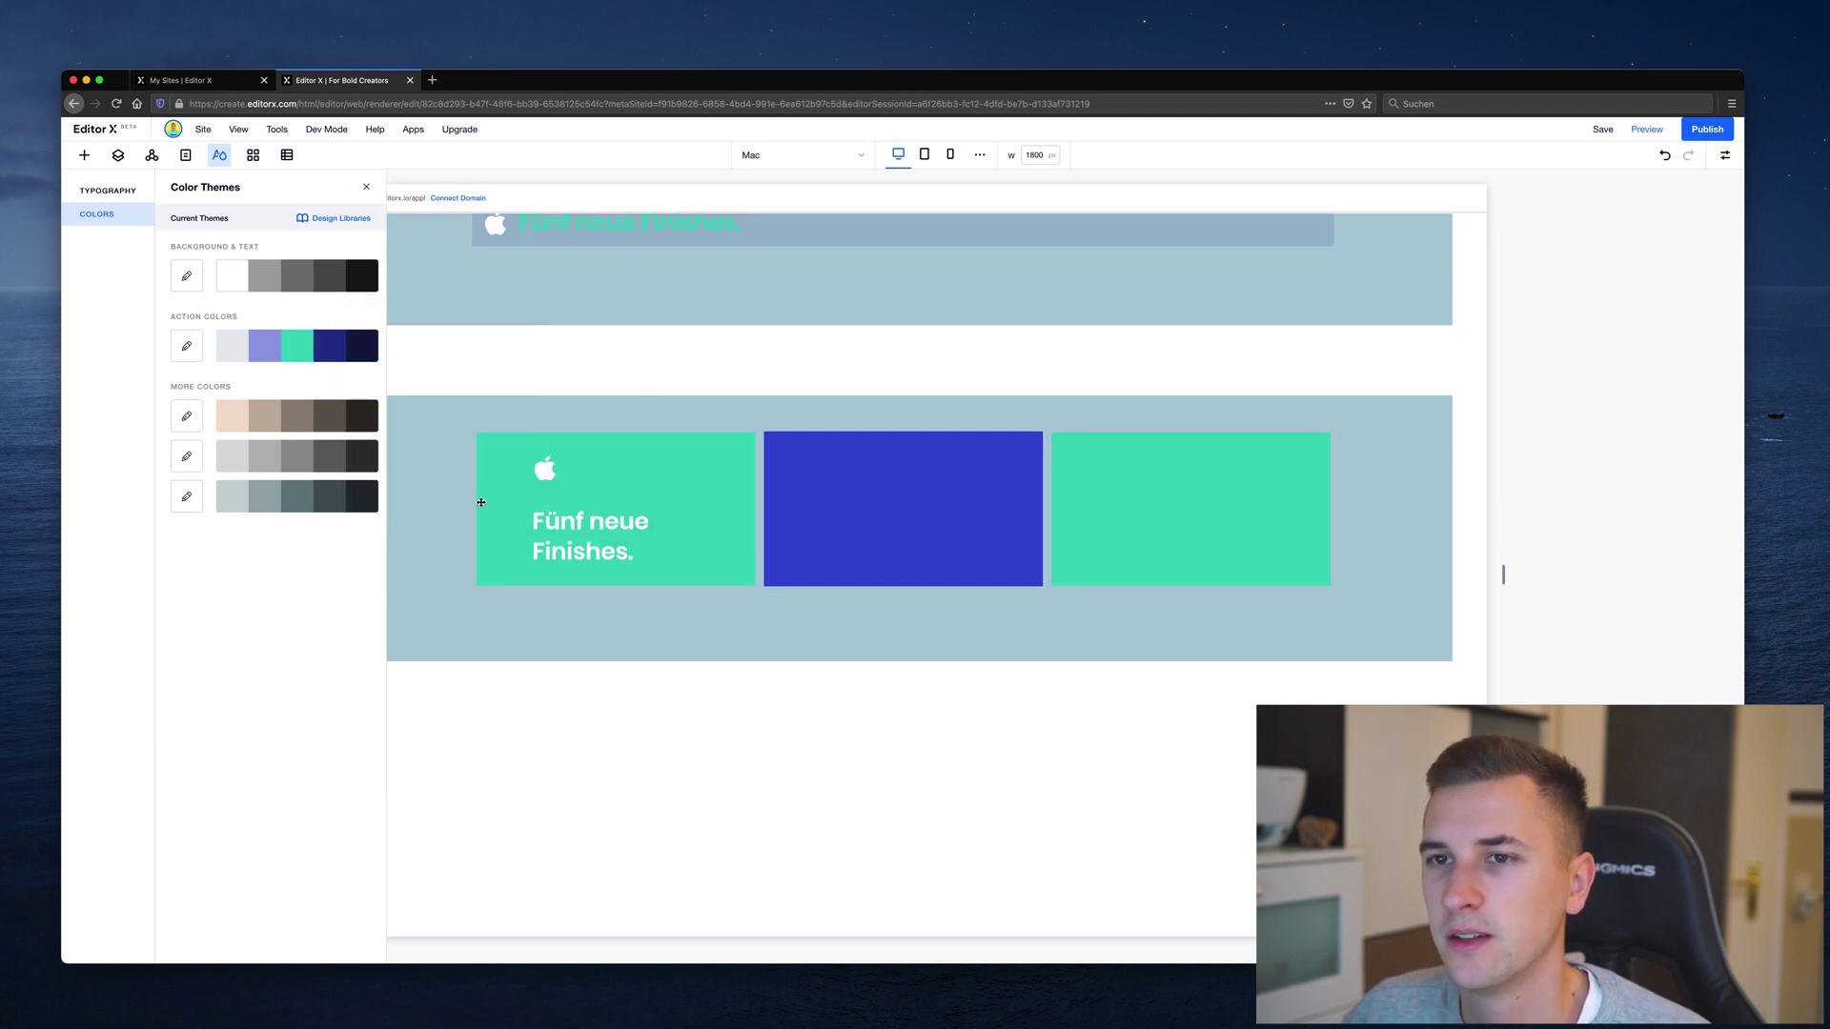
Fill the remaining blue Finishes card with the turquoise site colour
click(903, 481)
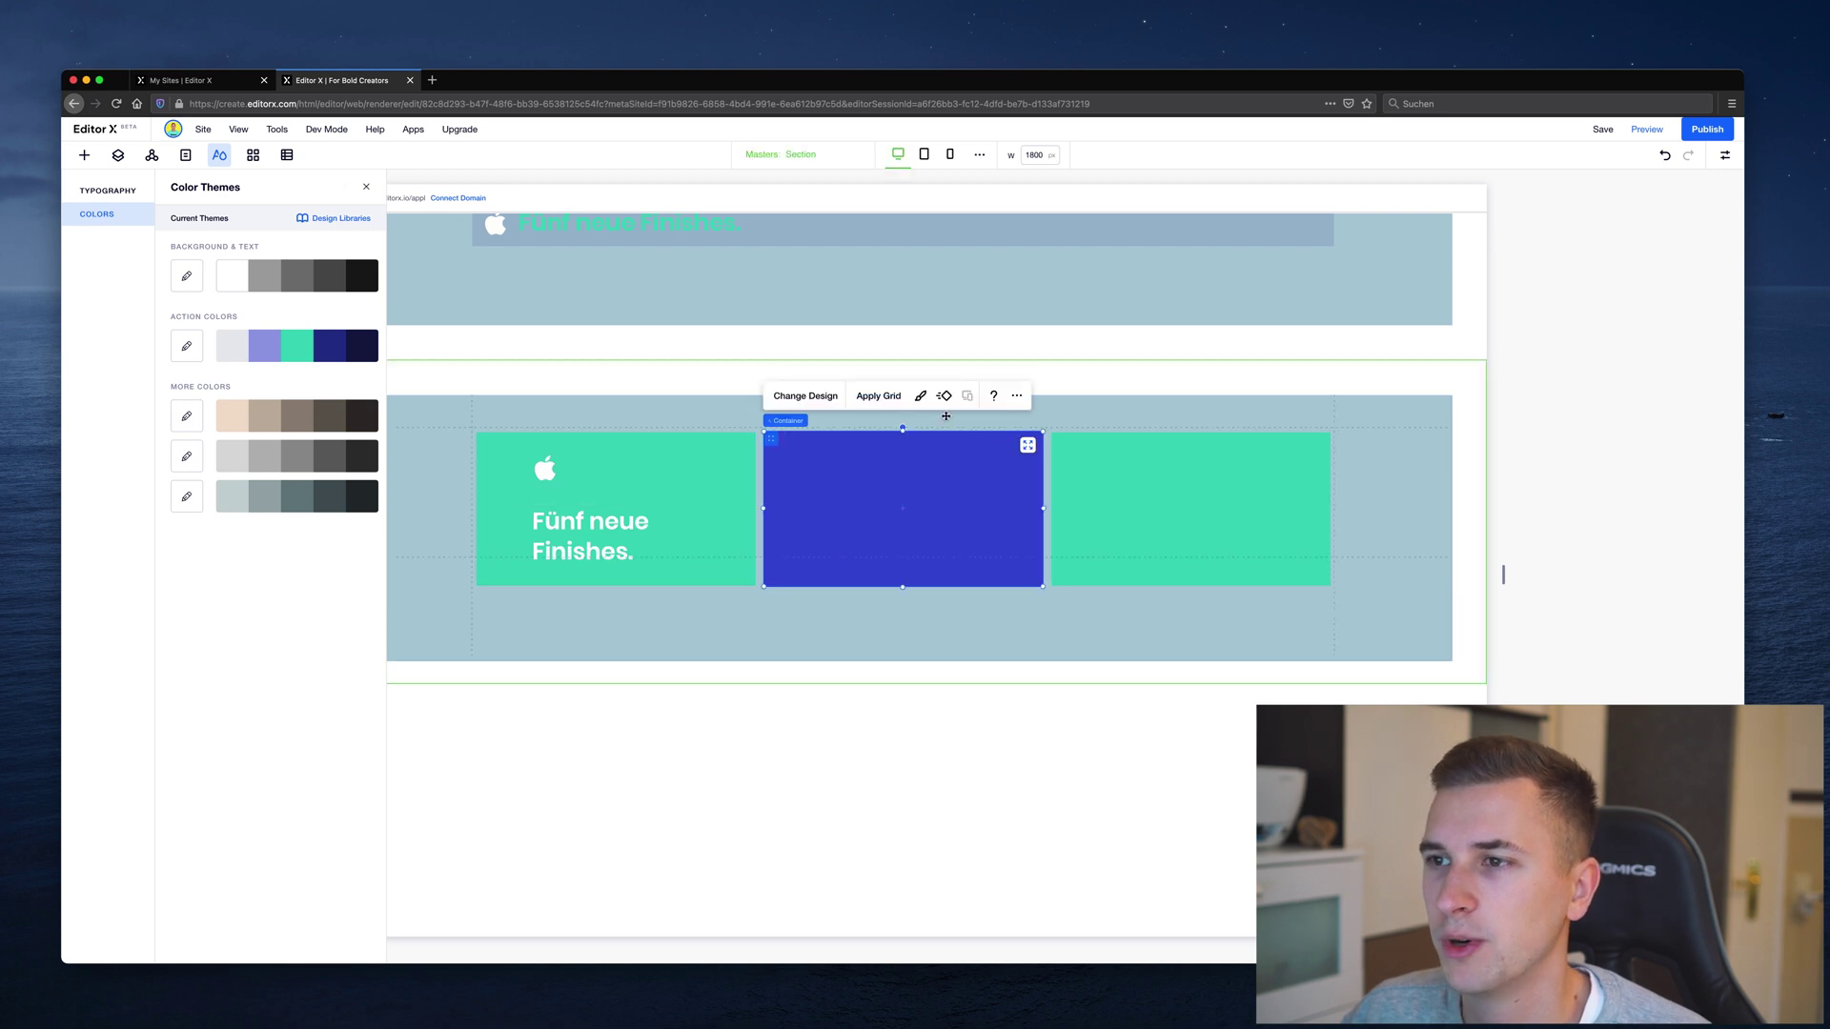
click(920, 396)
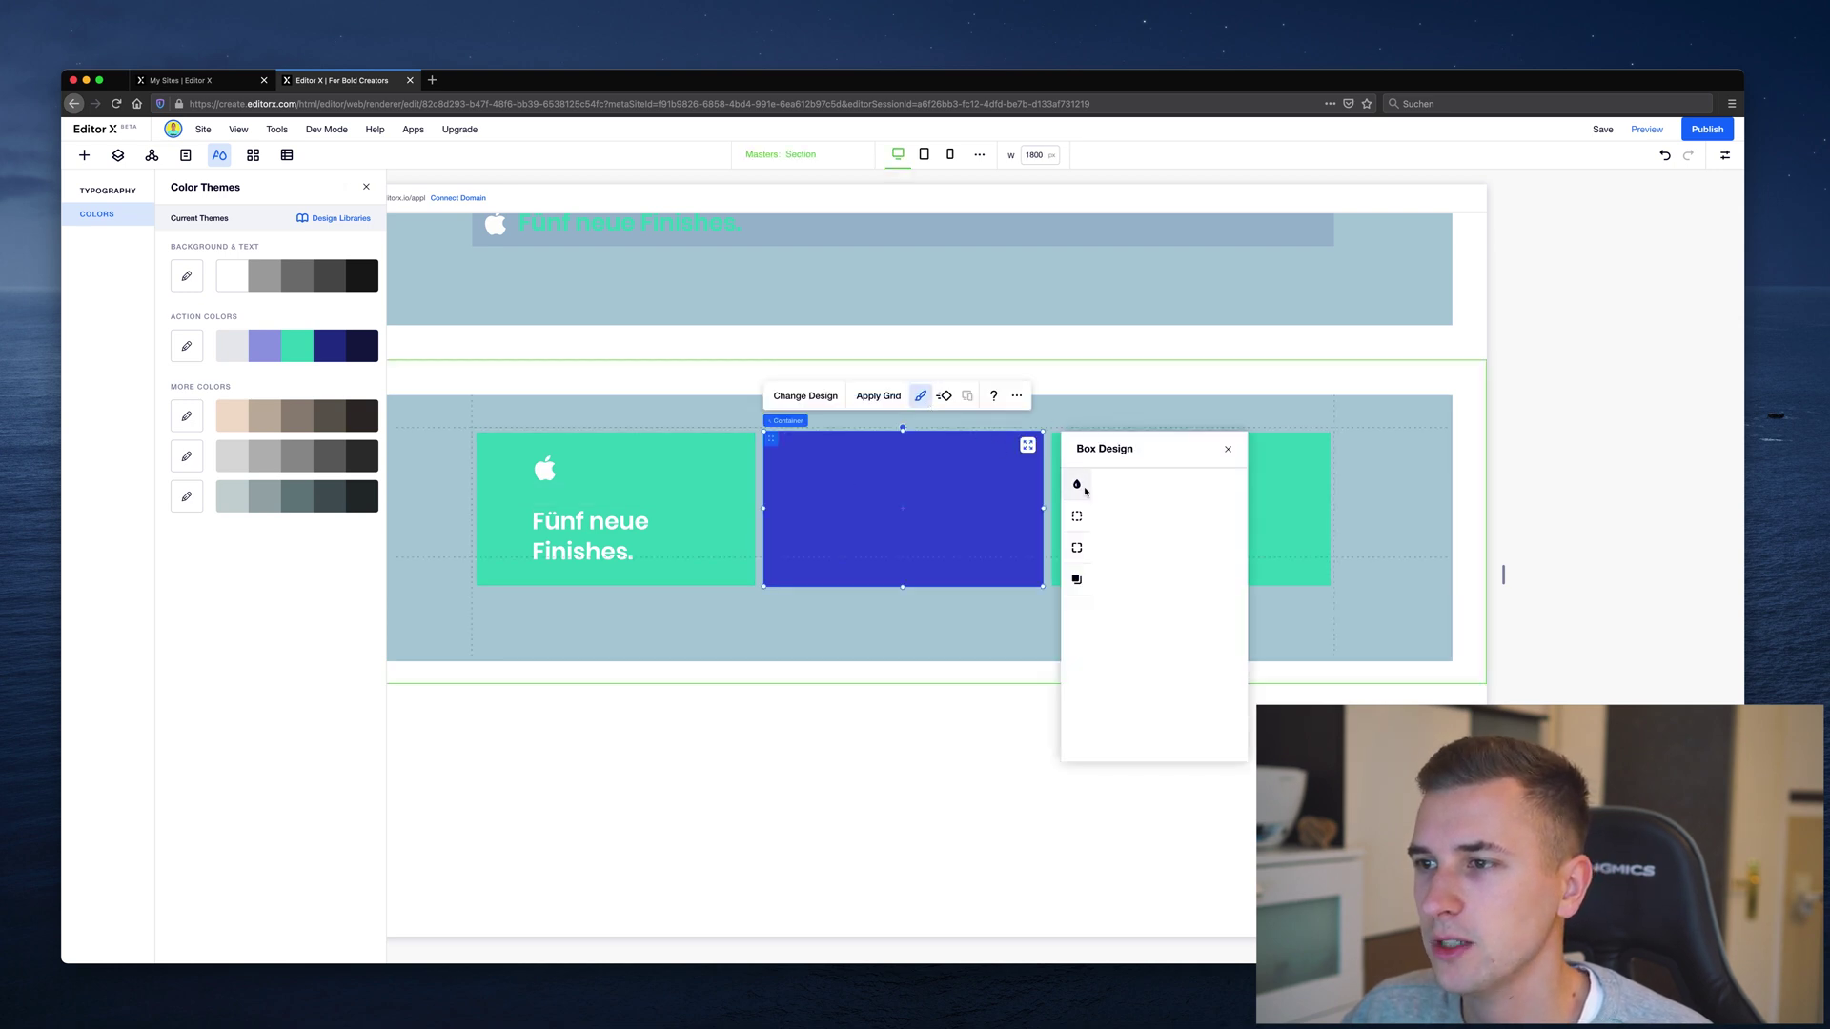
click(1120, 540)
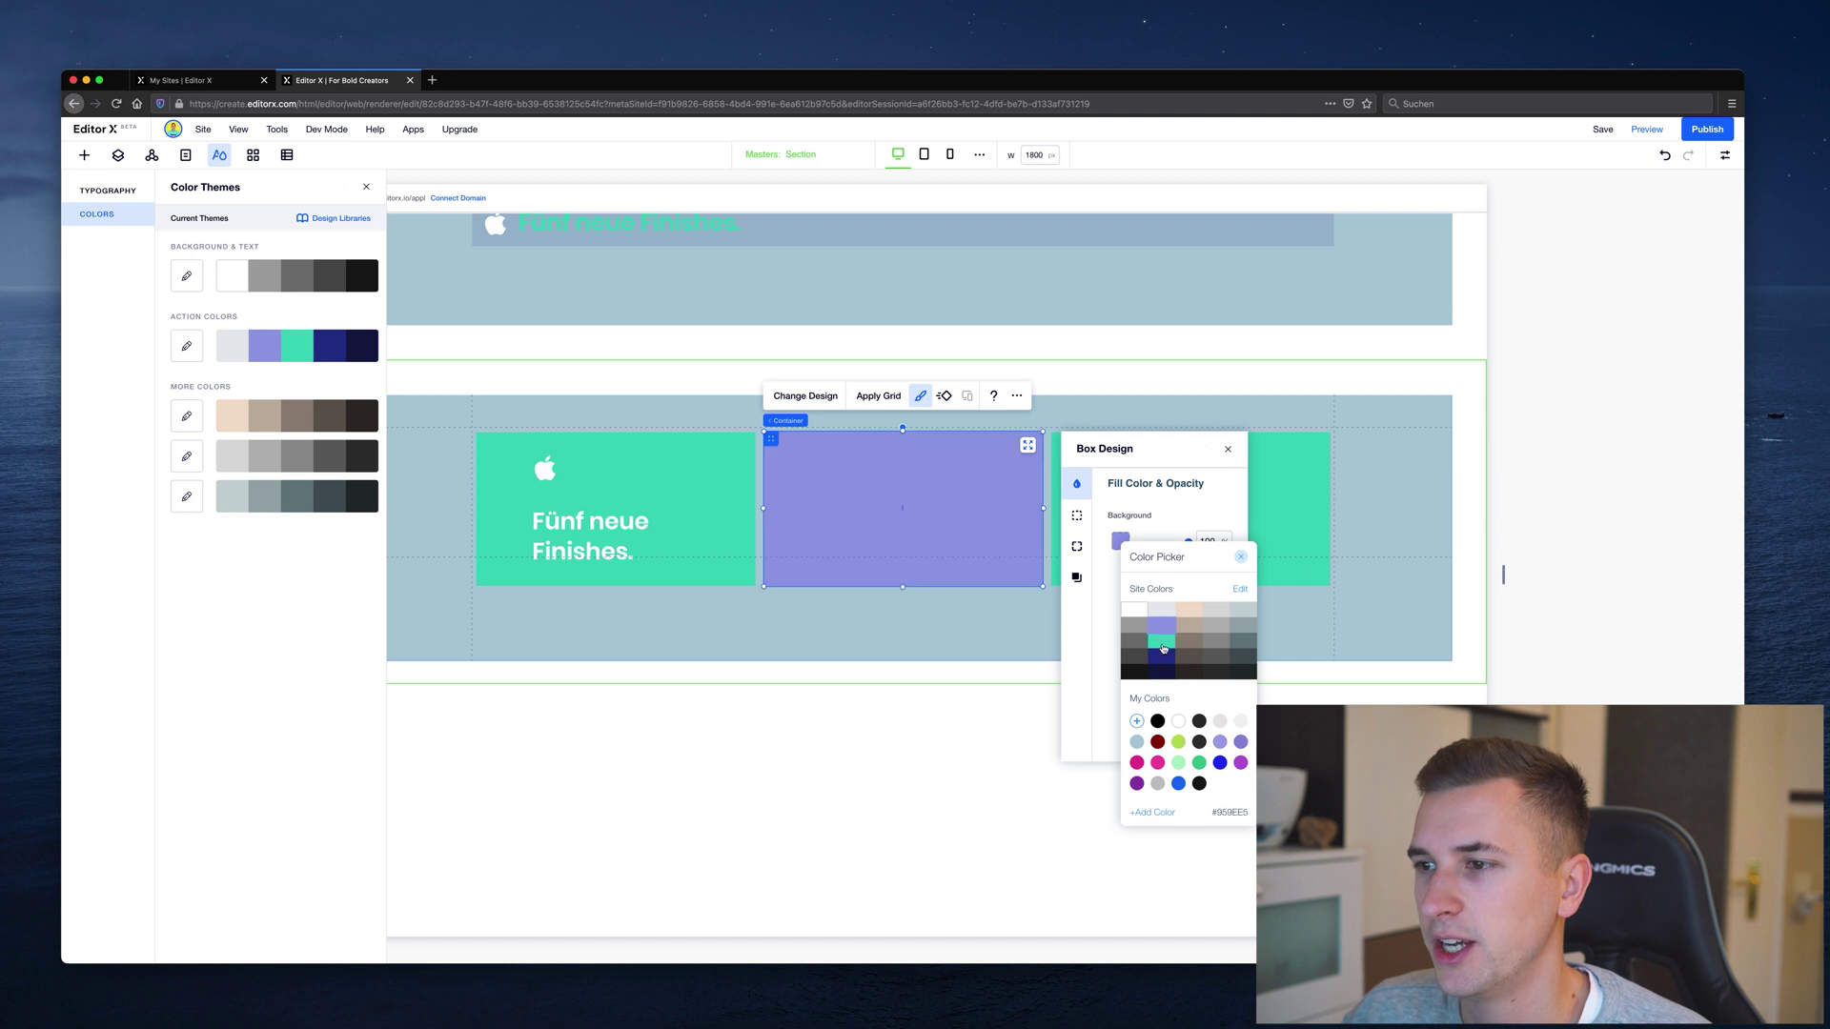
click(1161, 641)
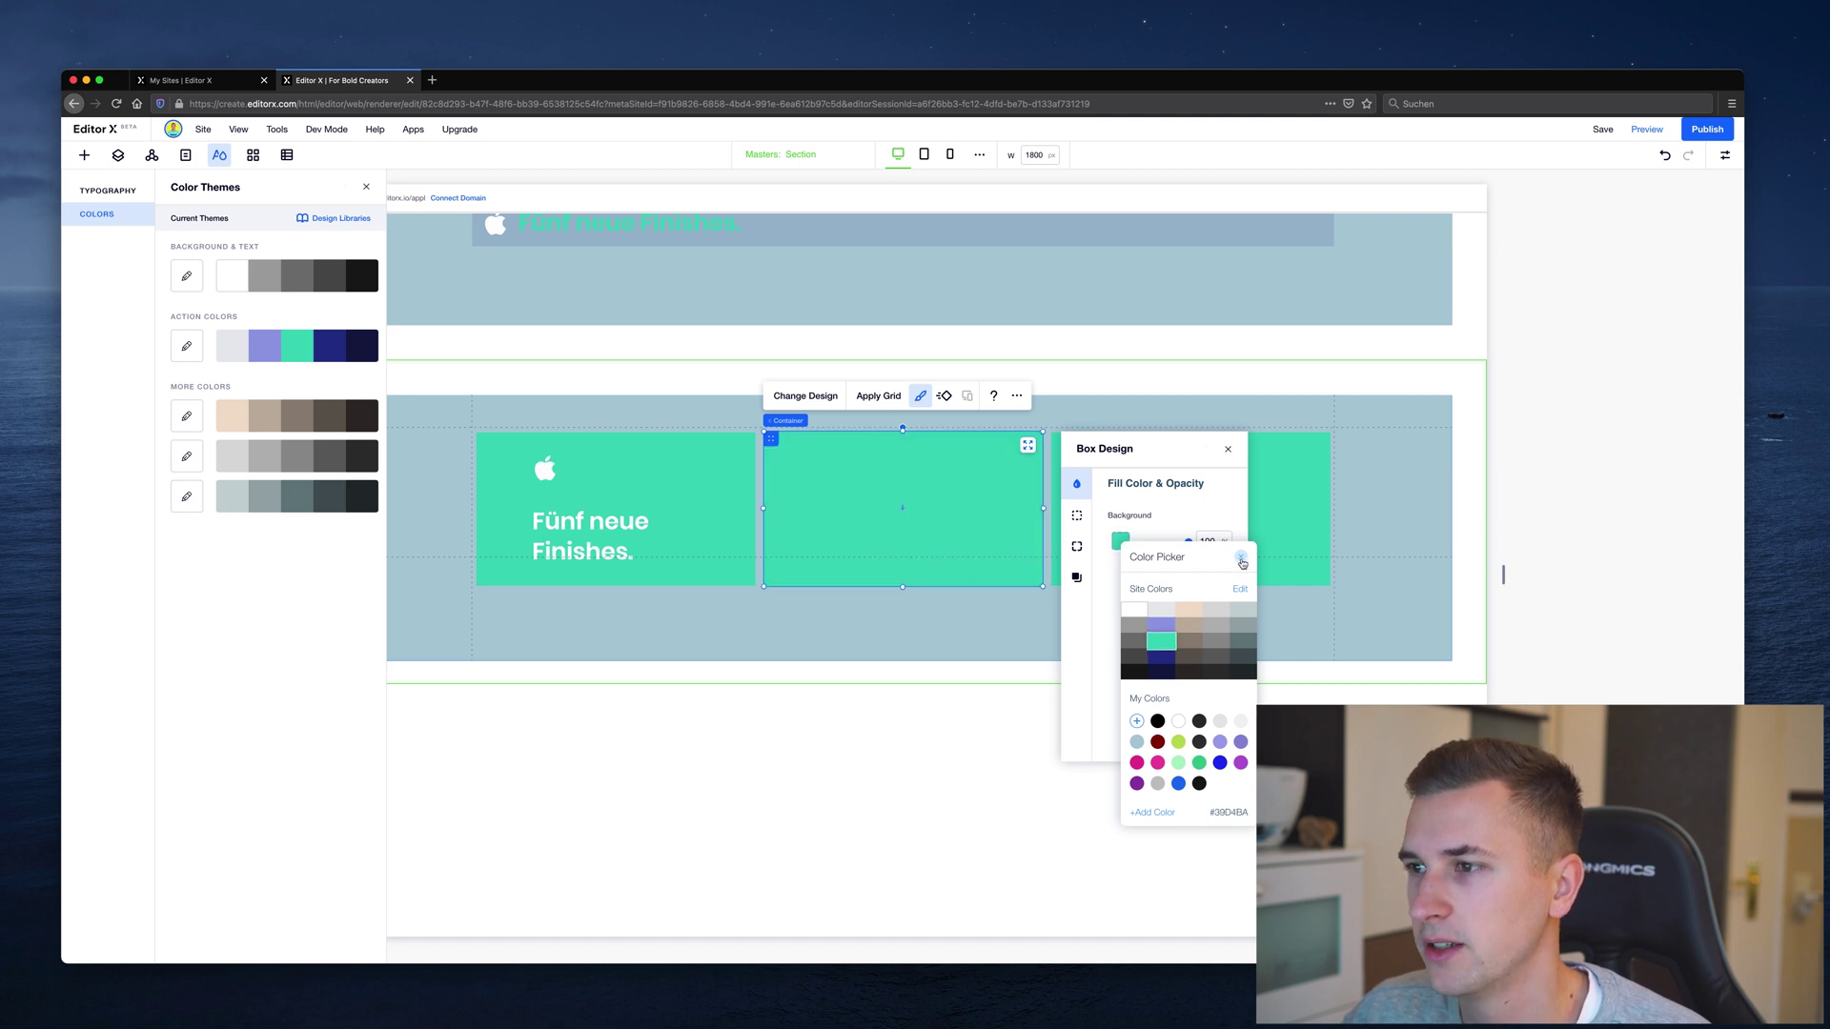
click(1241, 557)
click(1228, 449)
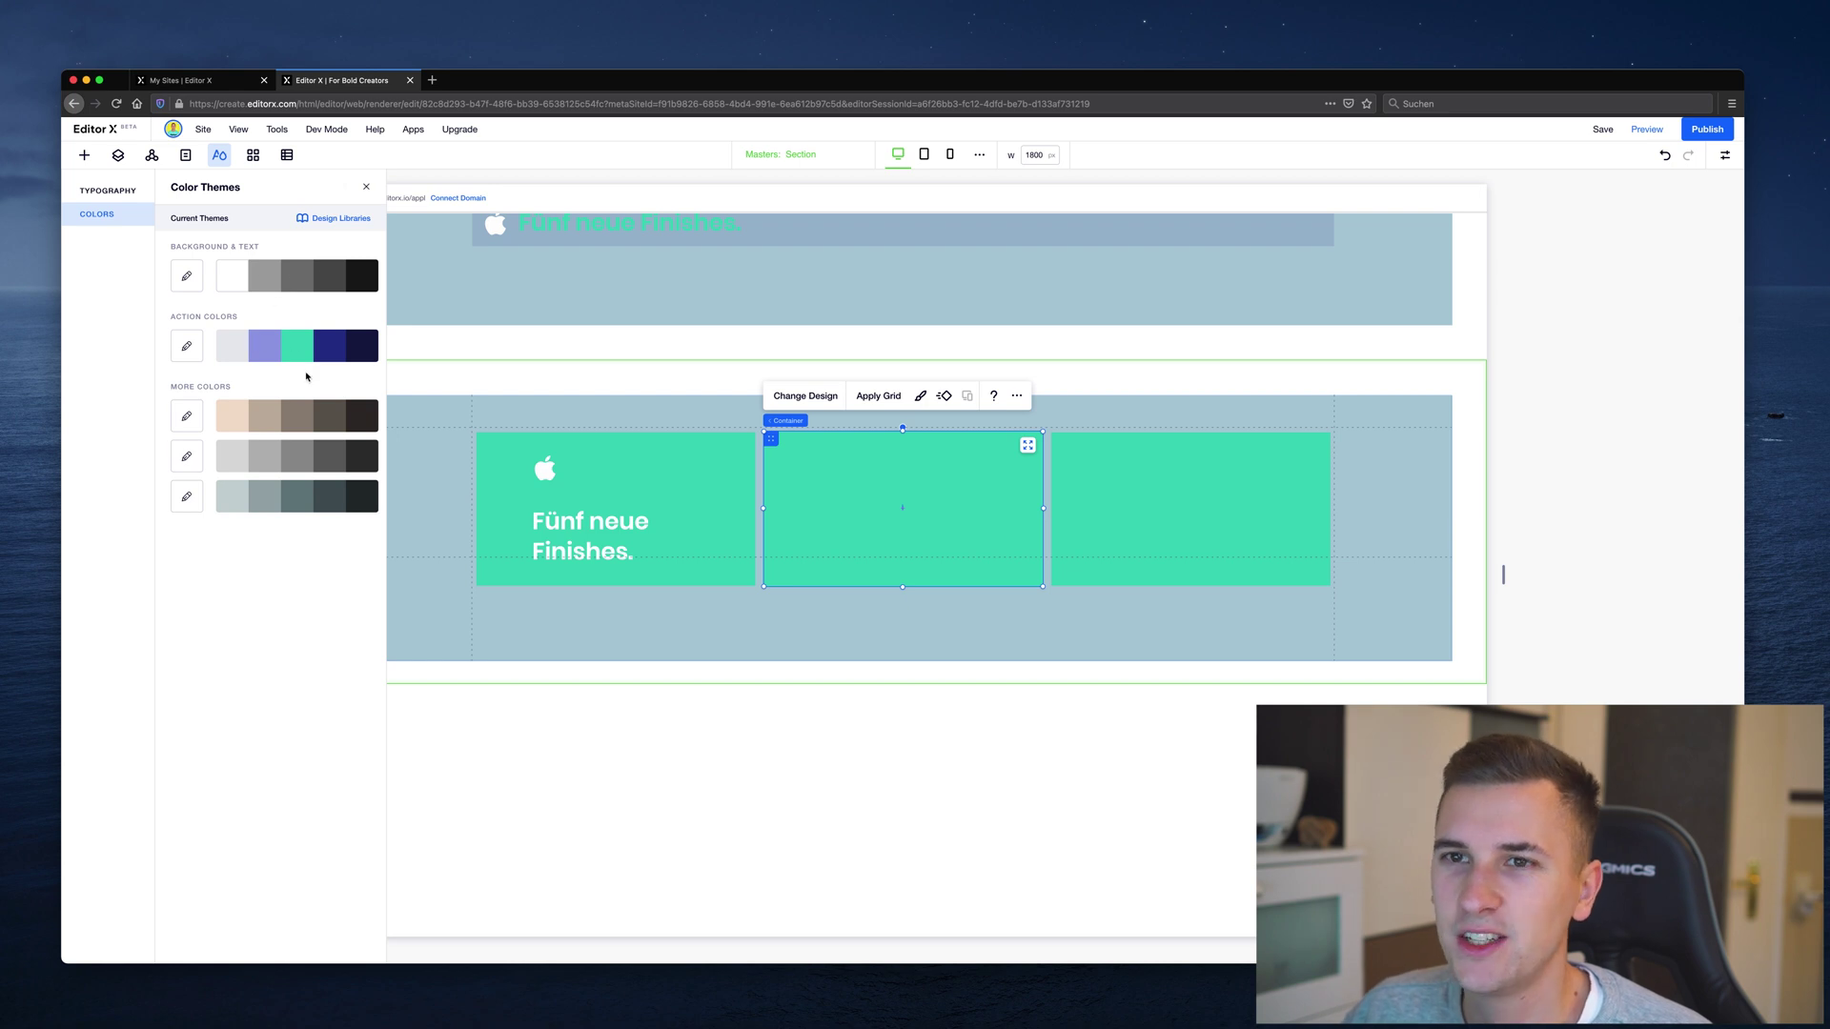
Create a new design library containing the site's typography and colour themes
click(335, 220)
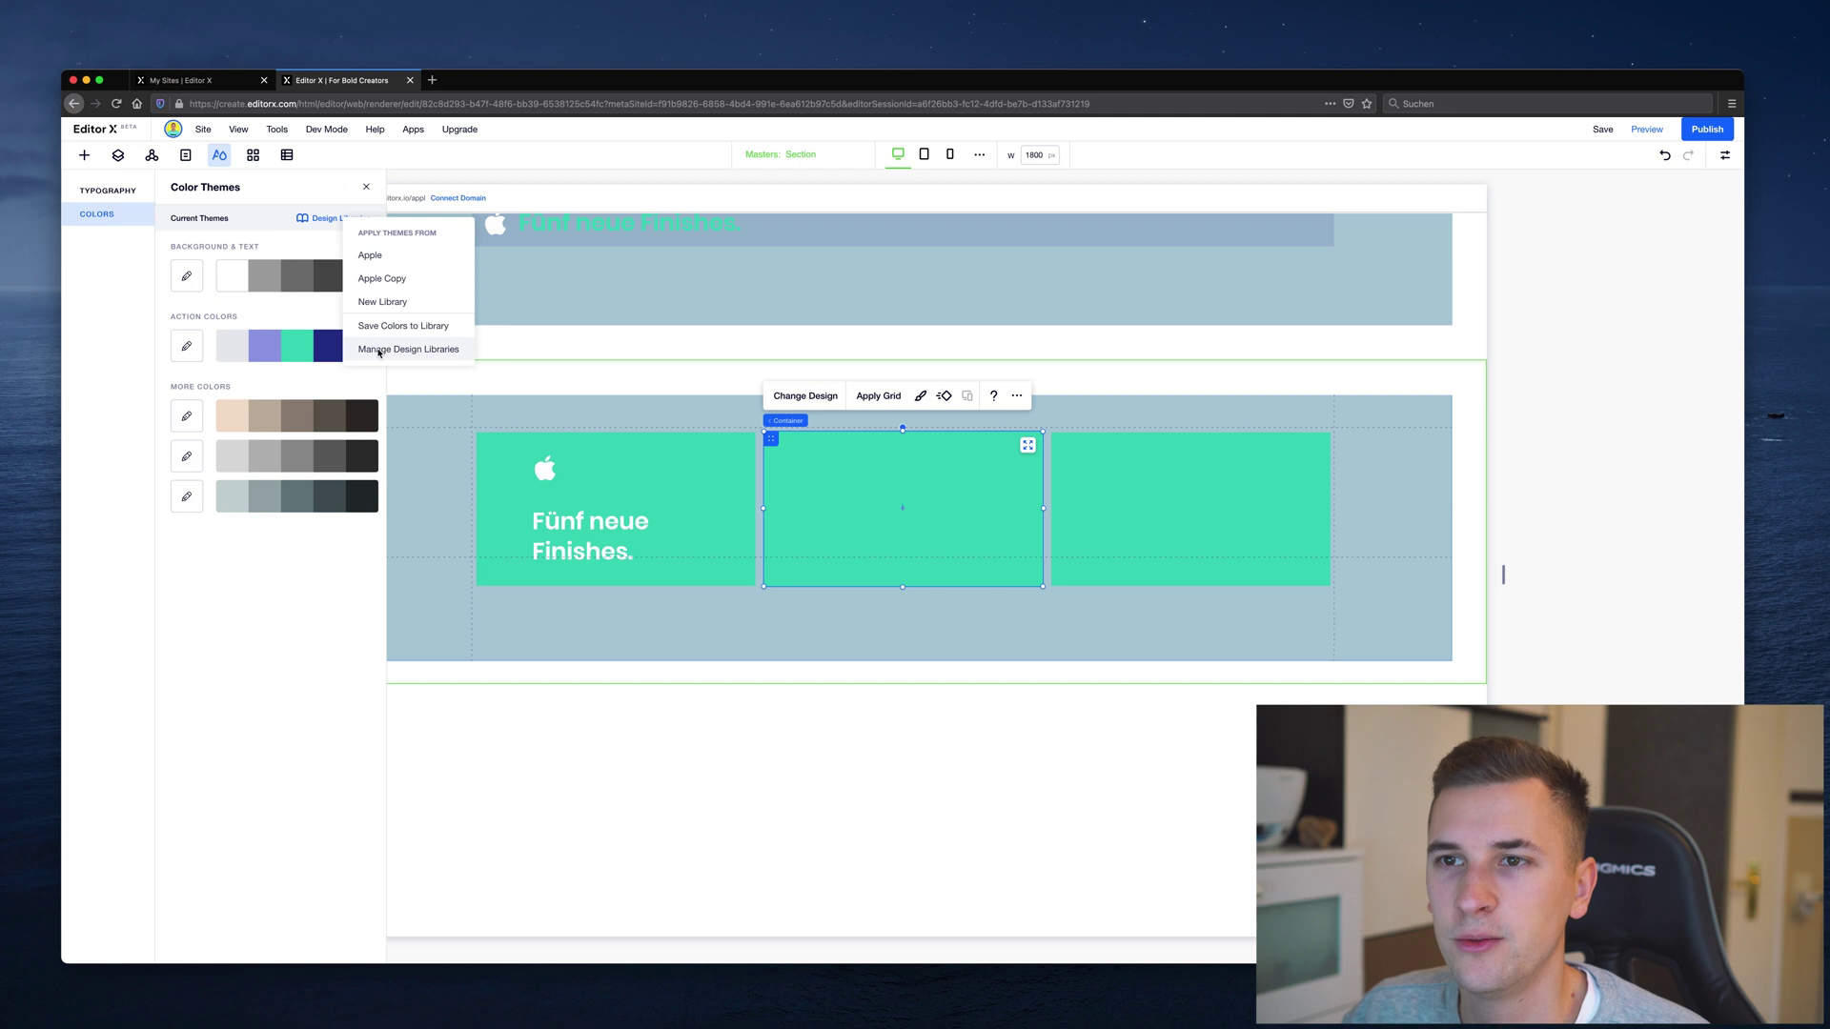
click(386, 349)
click(693, 500)
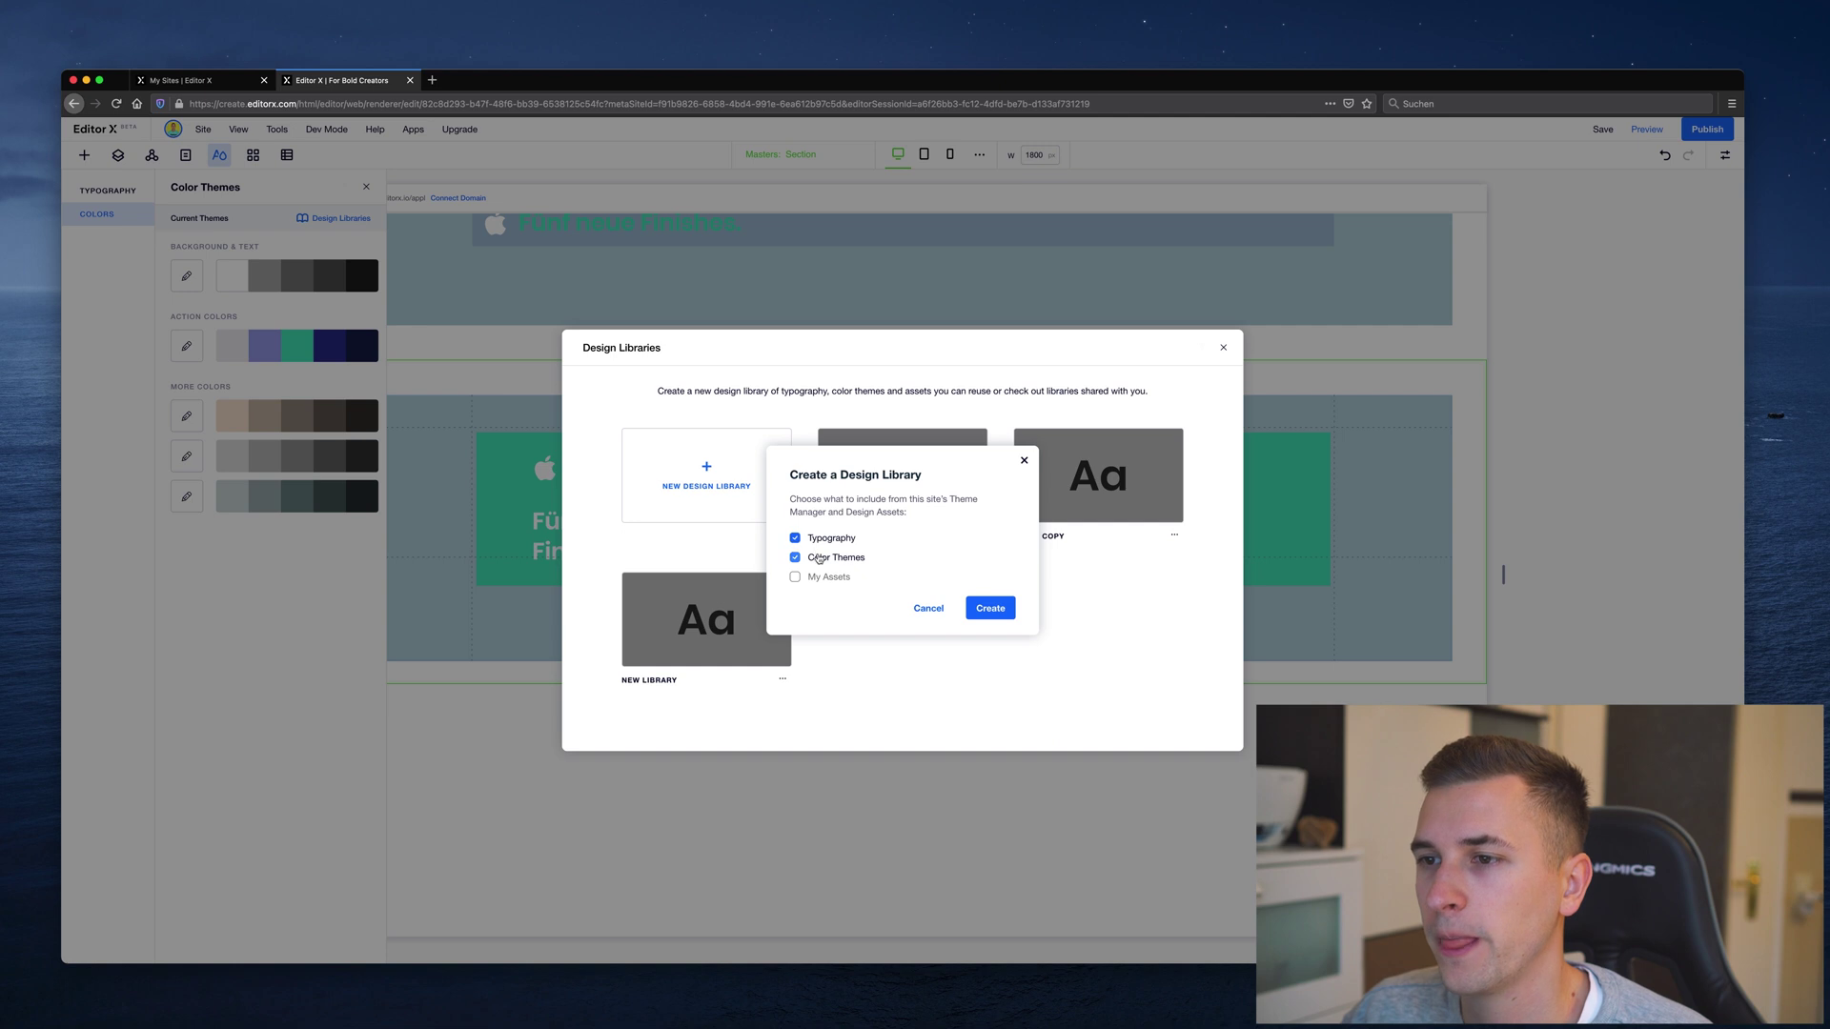
click(818, 560)
click(817, 559)
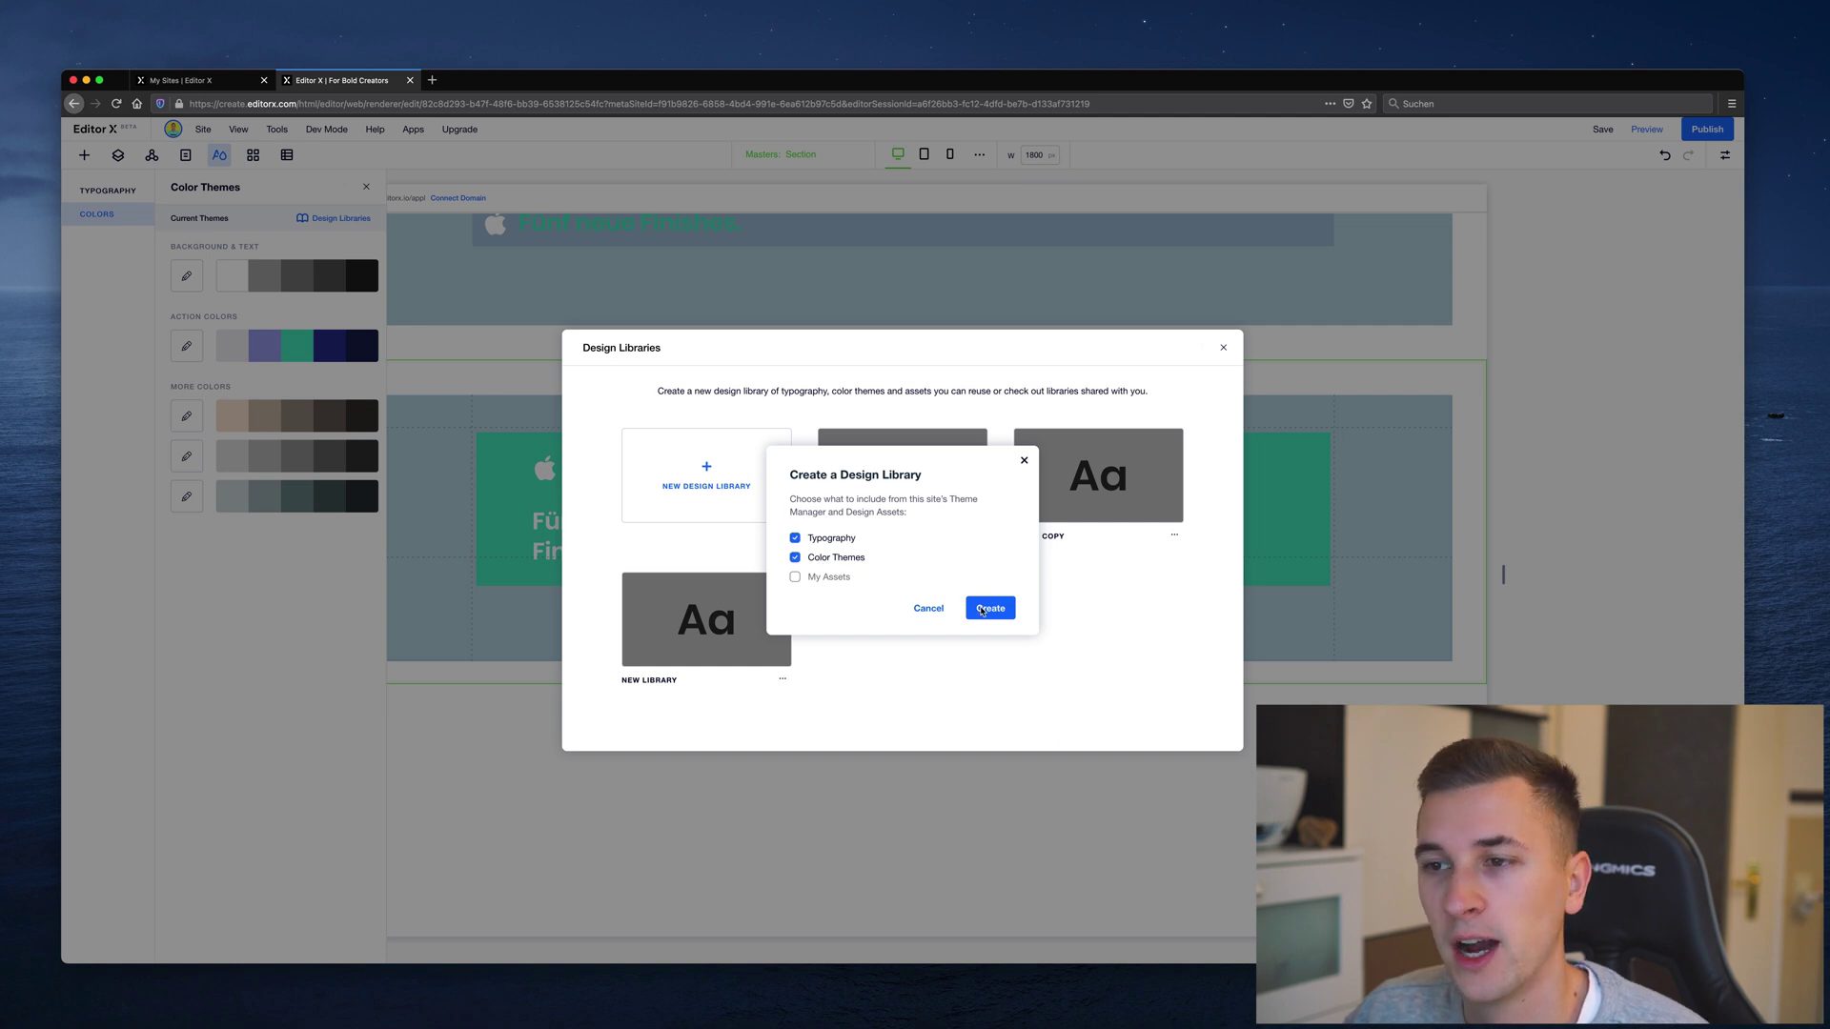
click(989, 608)
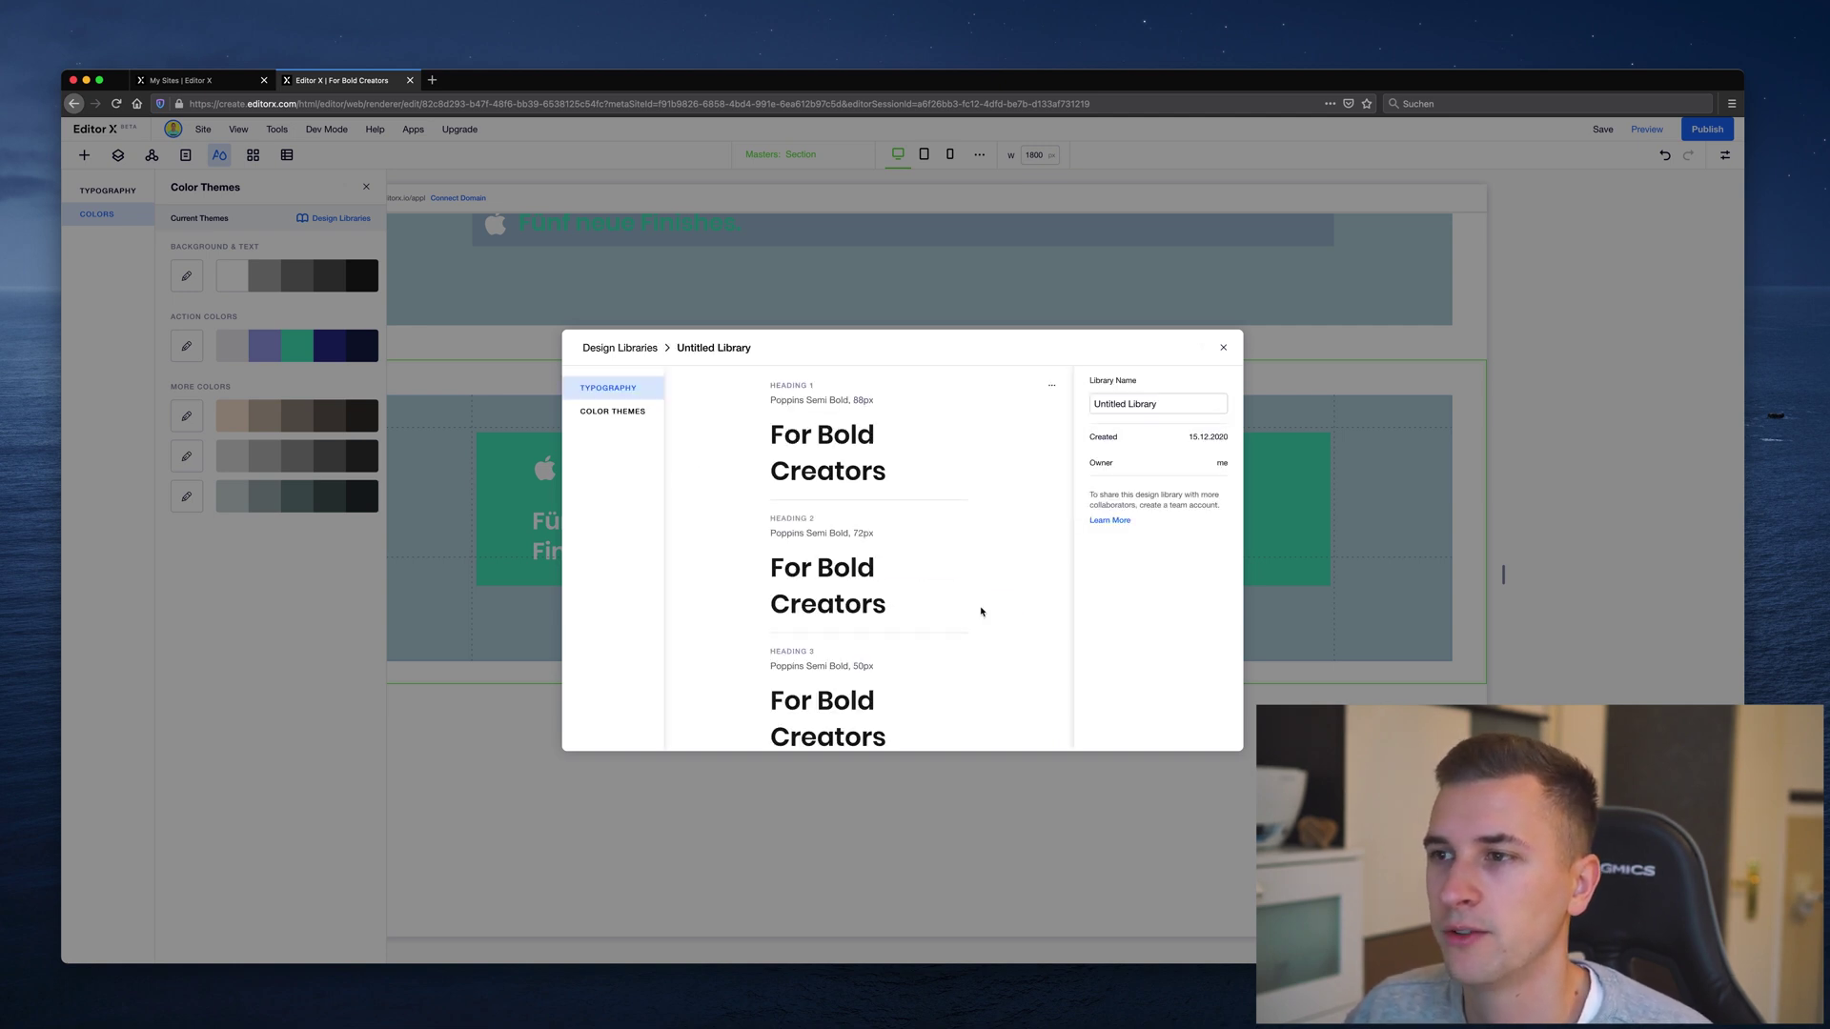
Rename the new library to 'Mint Blue', check its colour themes, and close the window
click(1105, 405)
double_click(1104, 404)
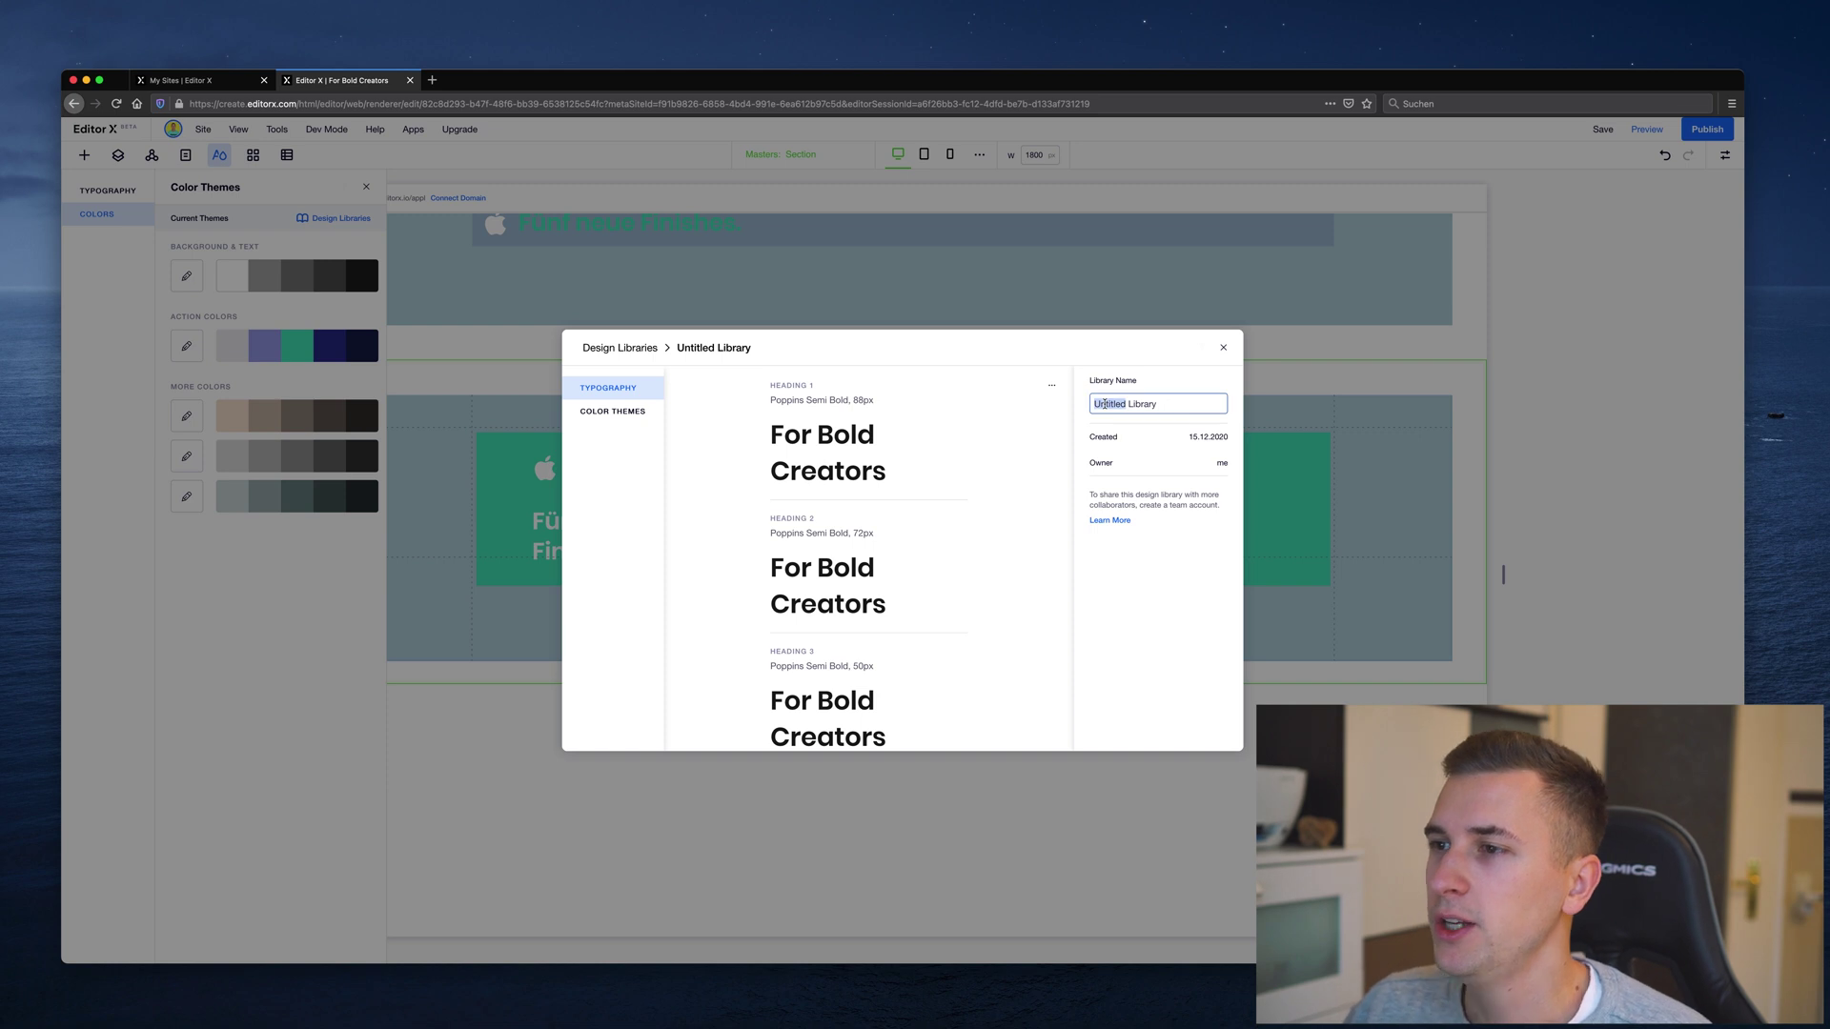
key(super+a)
text(Mint Bl)
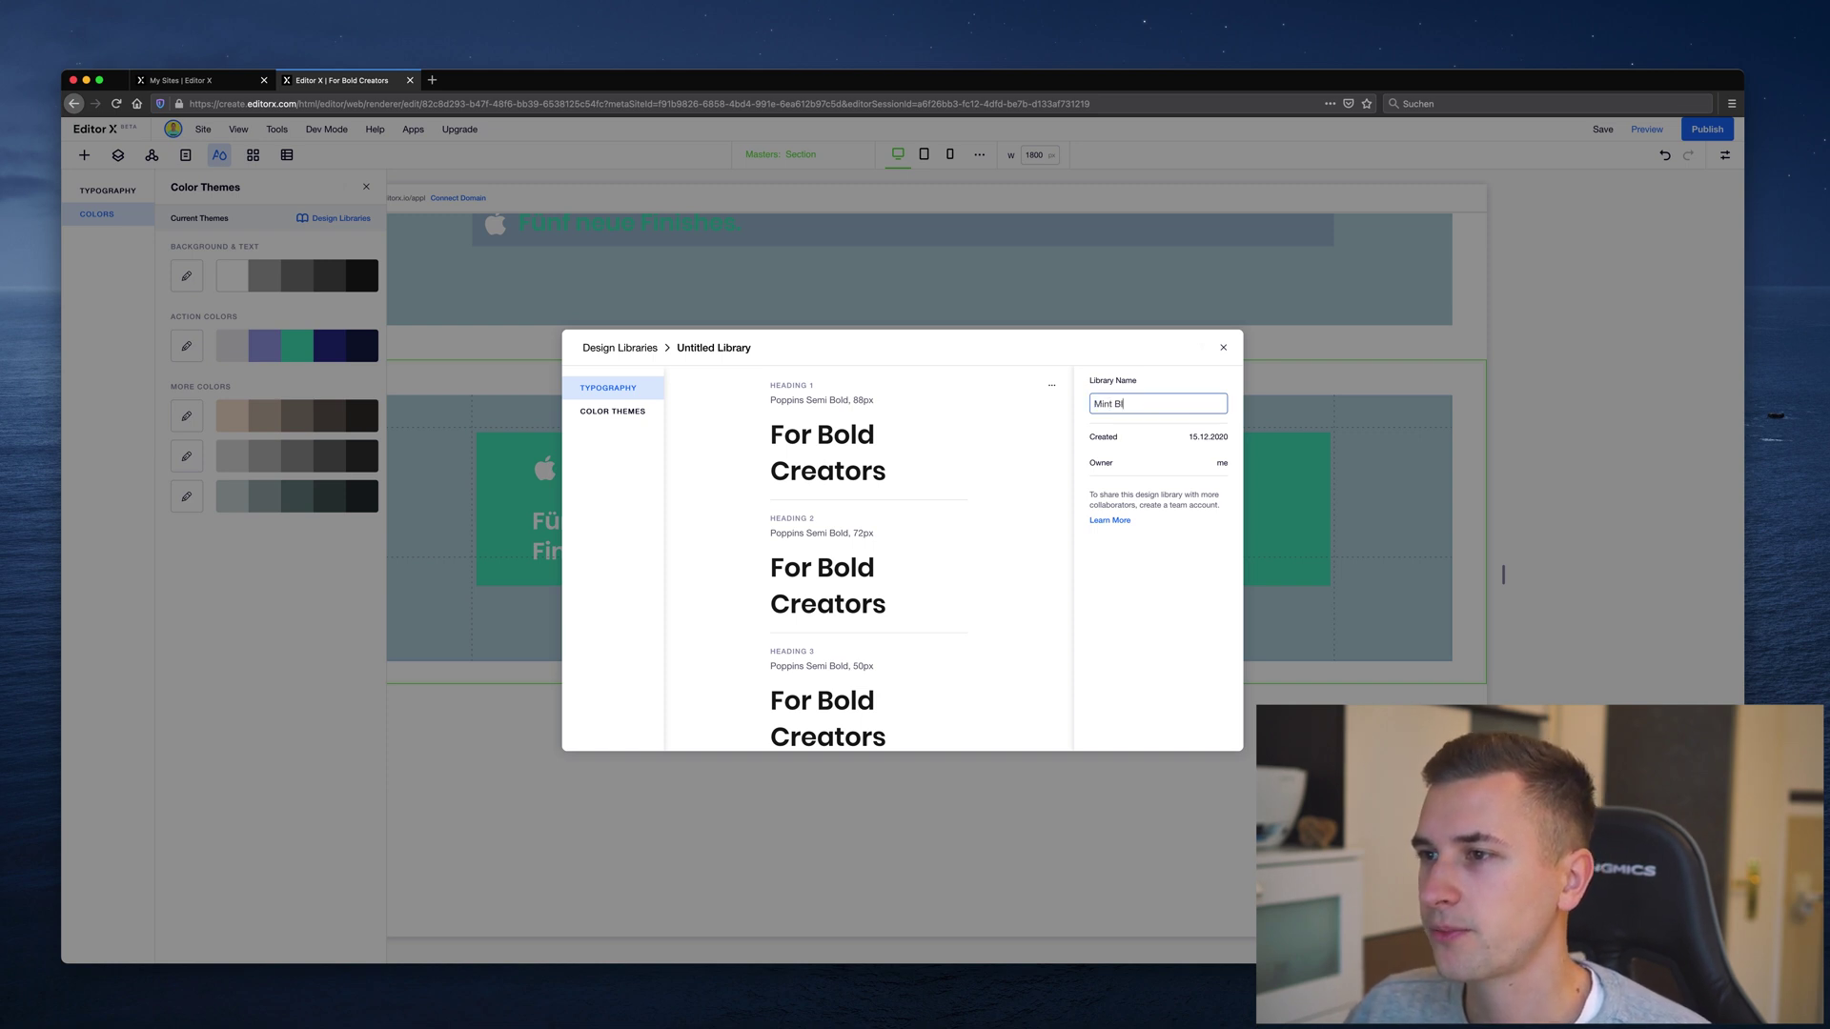
text(ue)
click(1061, 352)
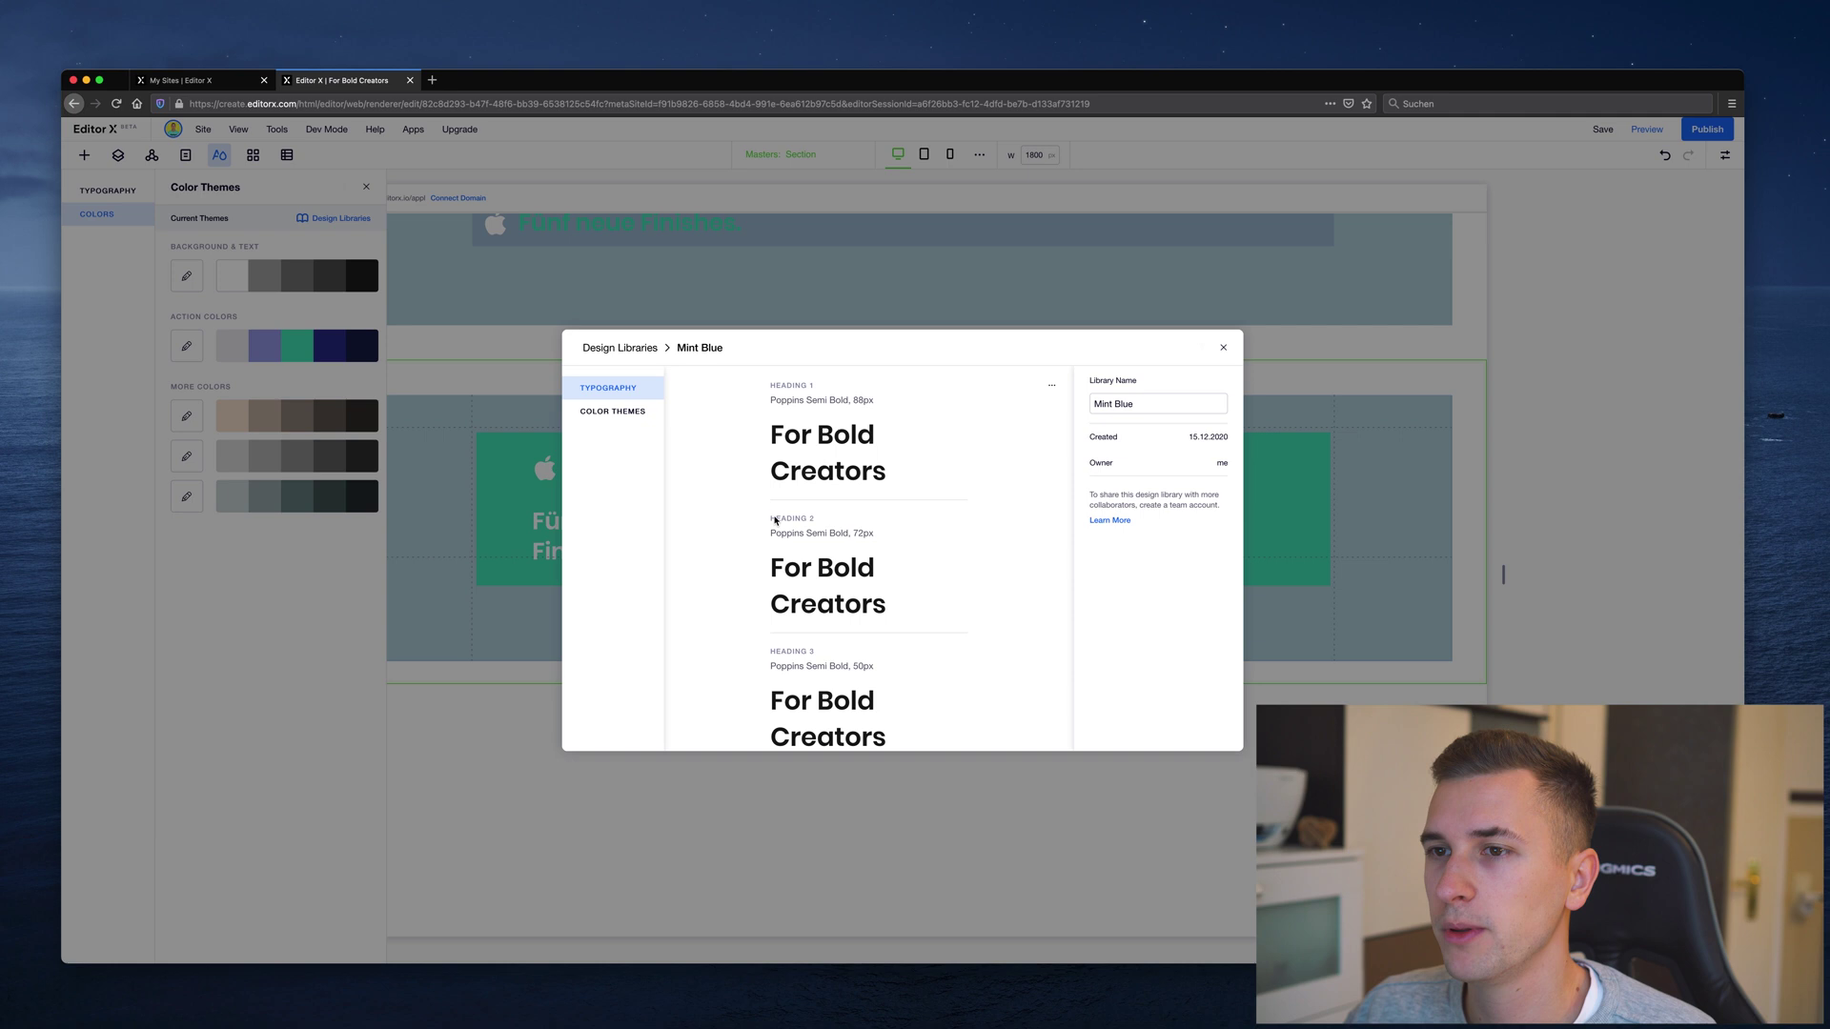
click(611, 411)
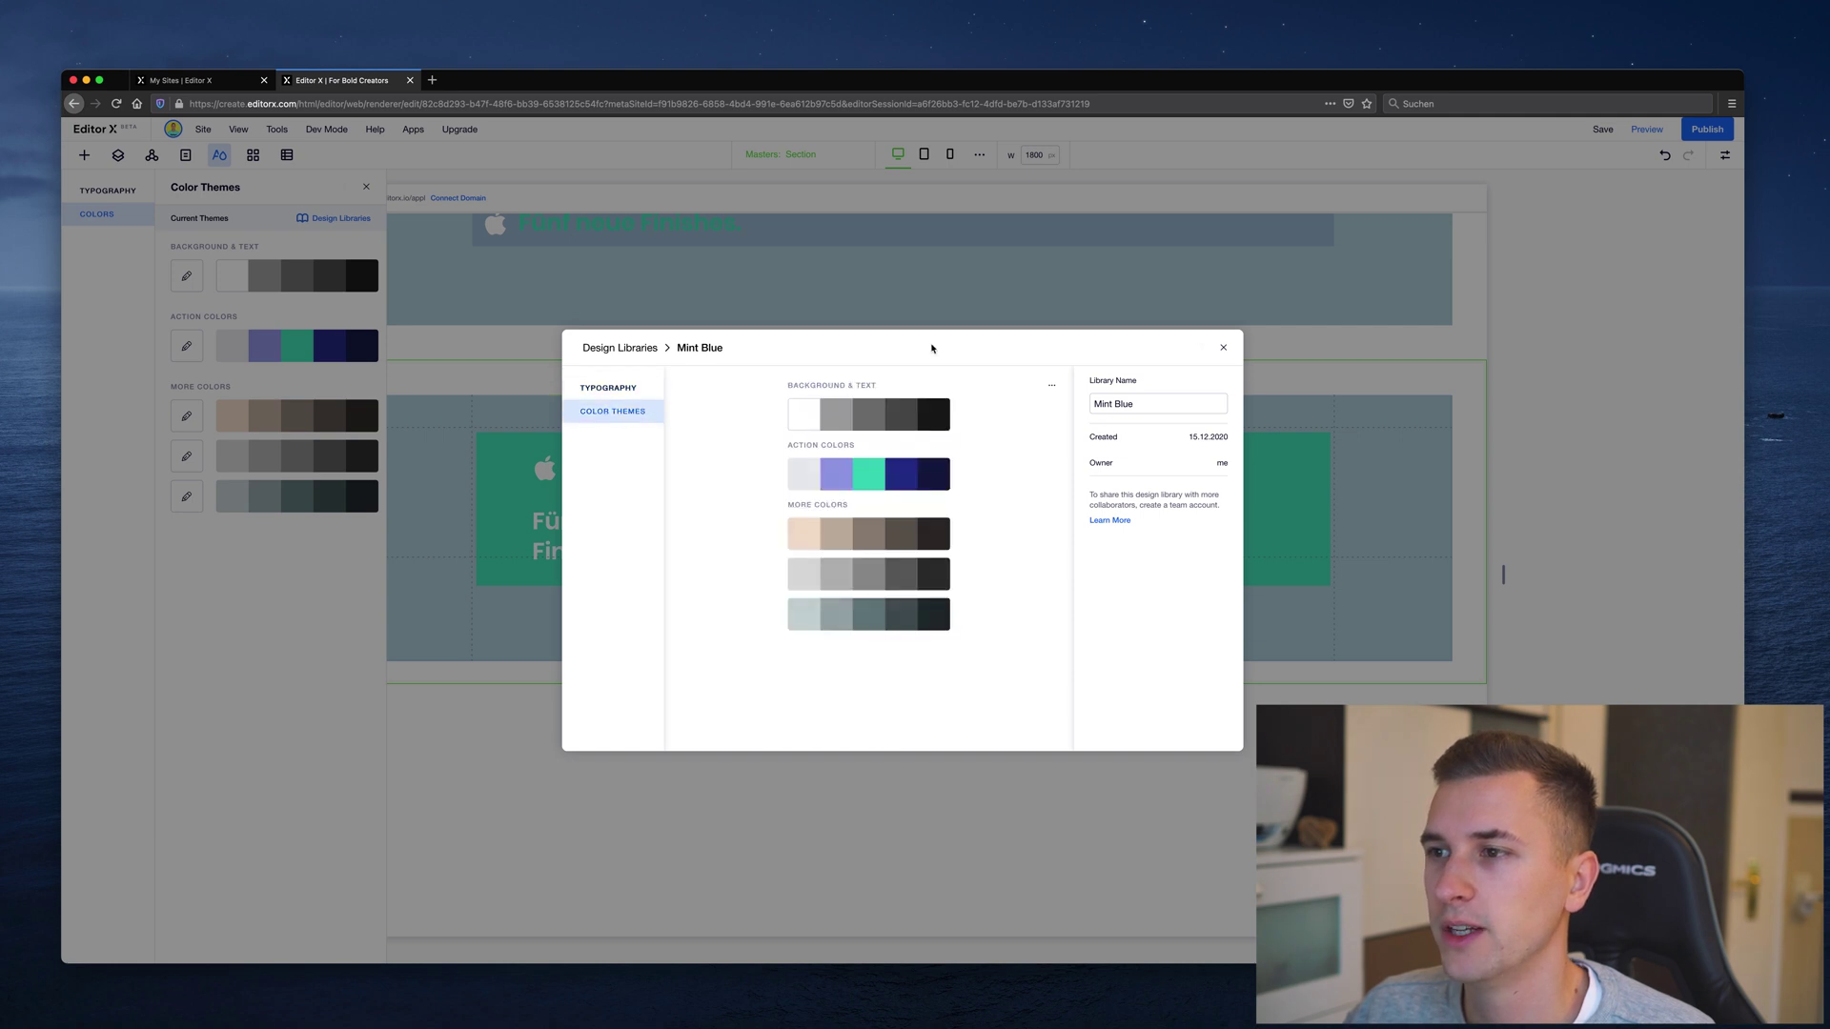
click(1223, 347)
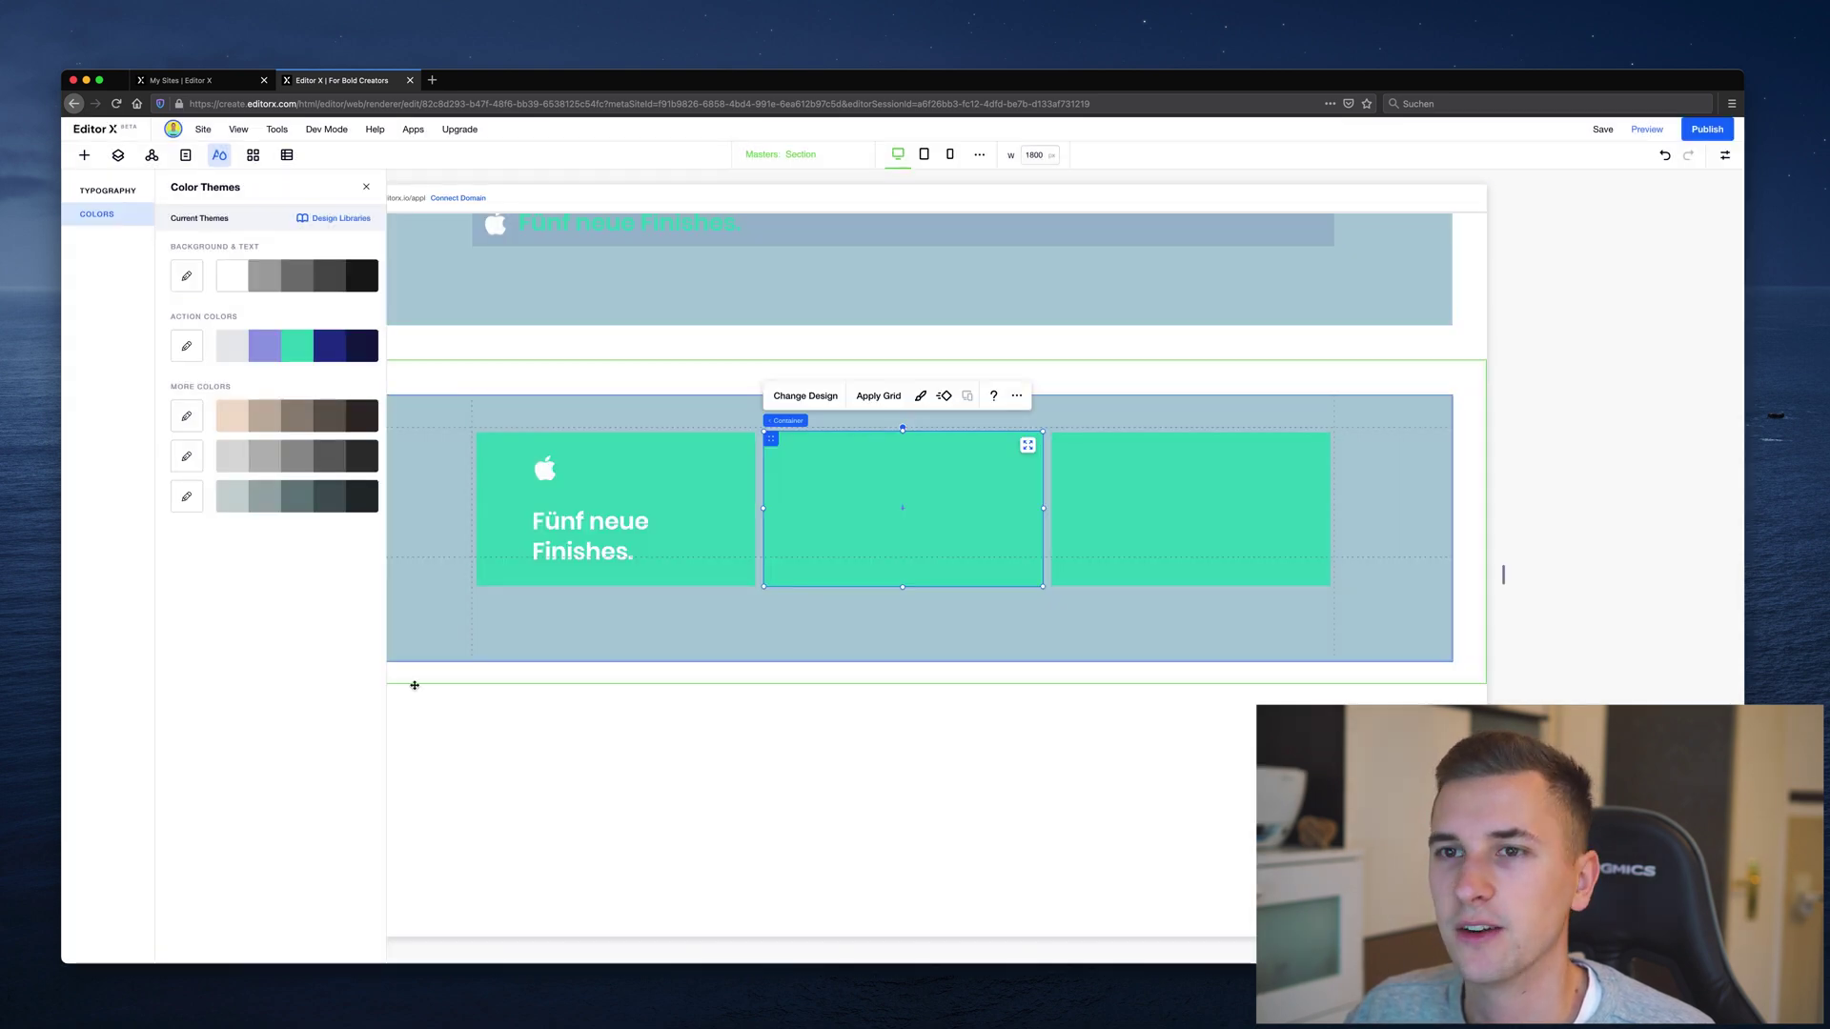
Preview the Apple and other libraries' colour themes, then apply the Mint Blue theme
click(334, 218)
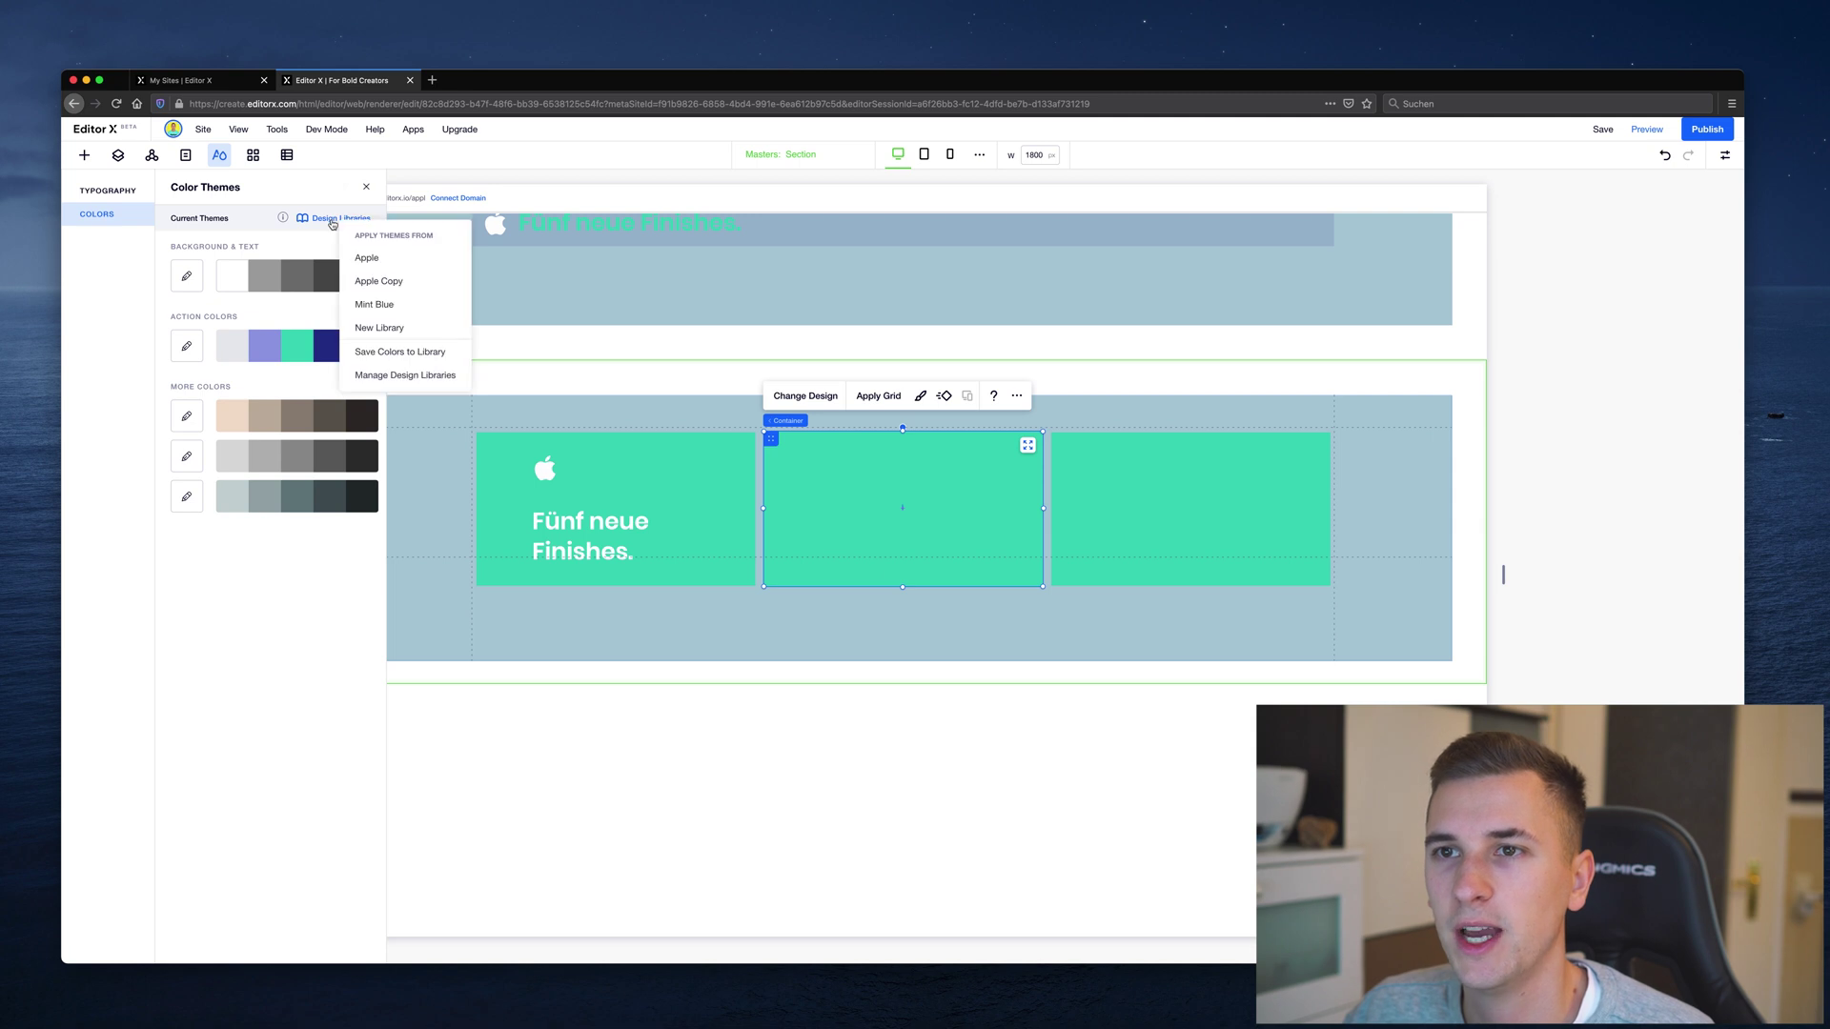
click(372, 306)
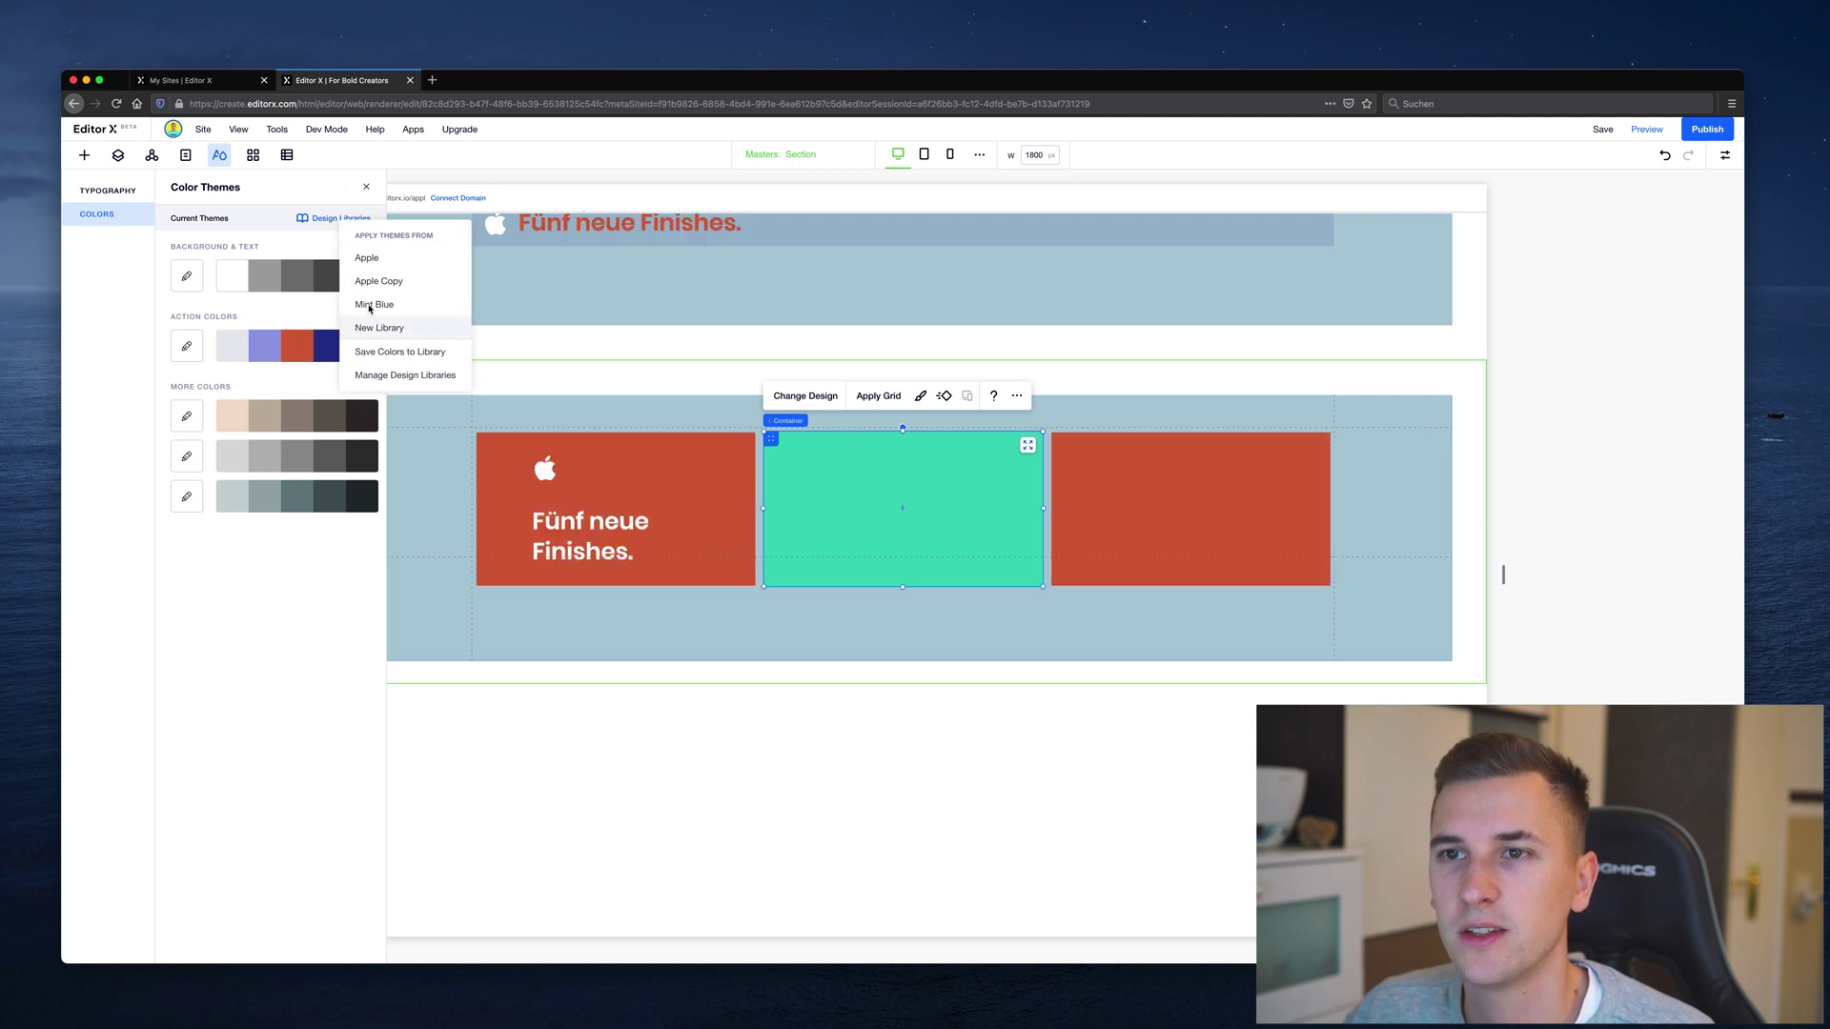
click(374, 305)
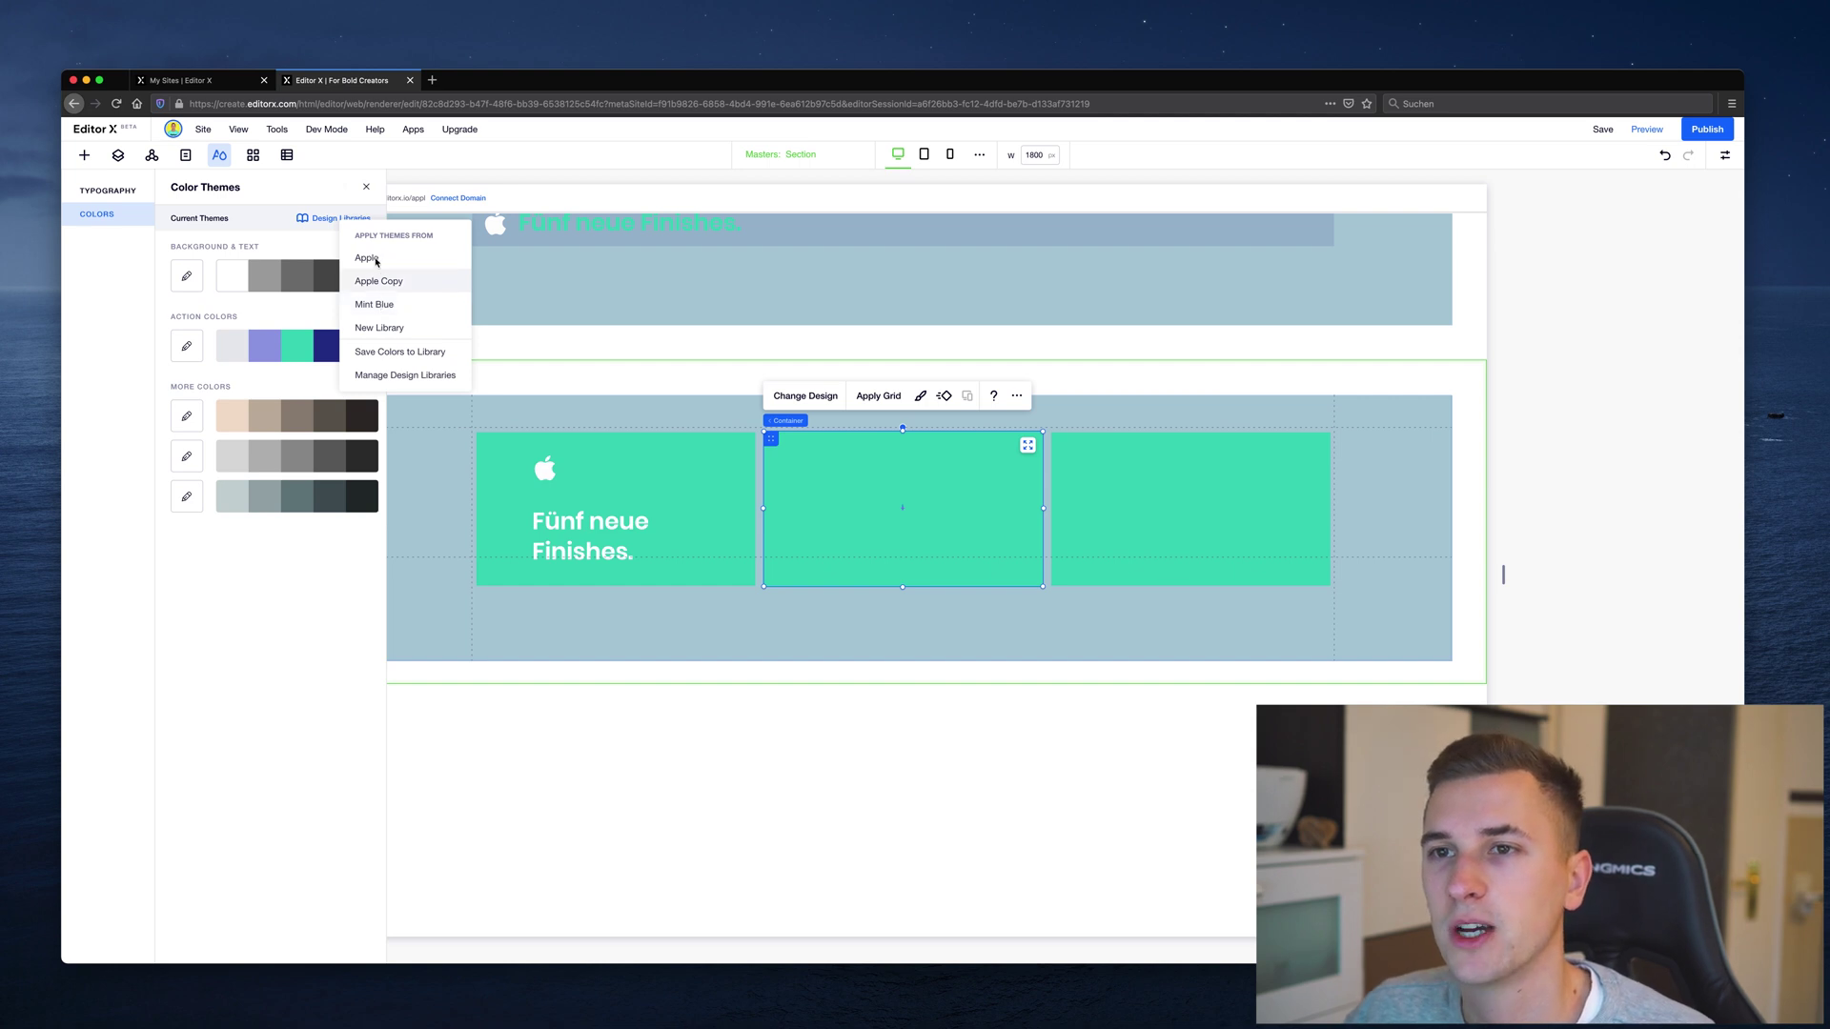
click(392, 261)
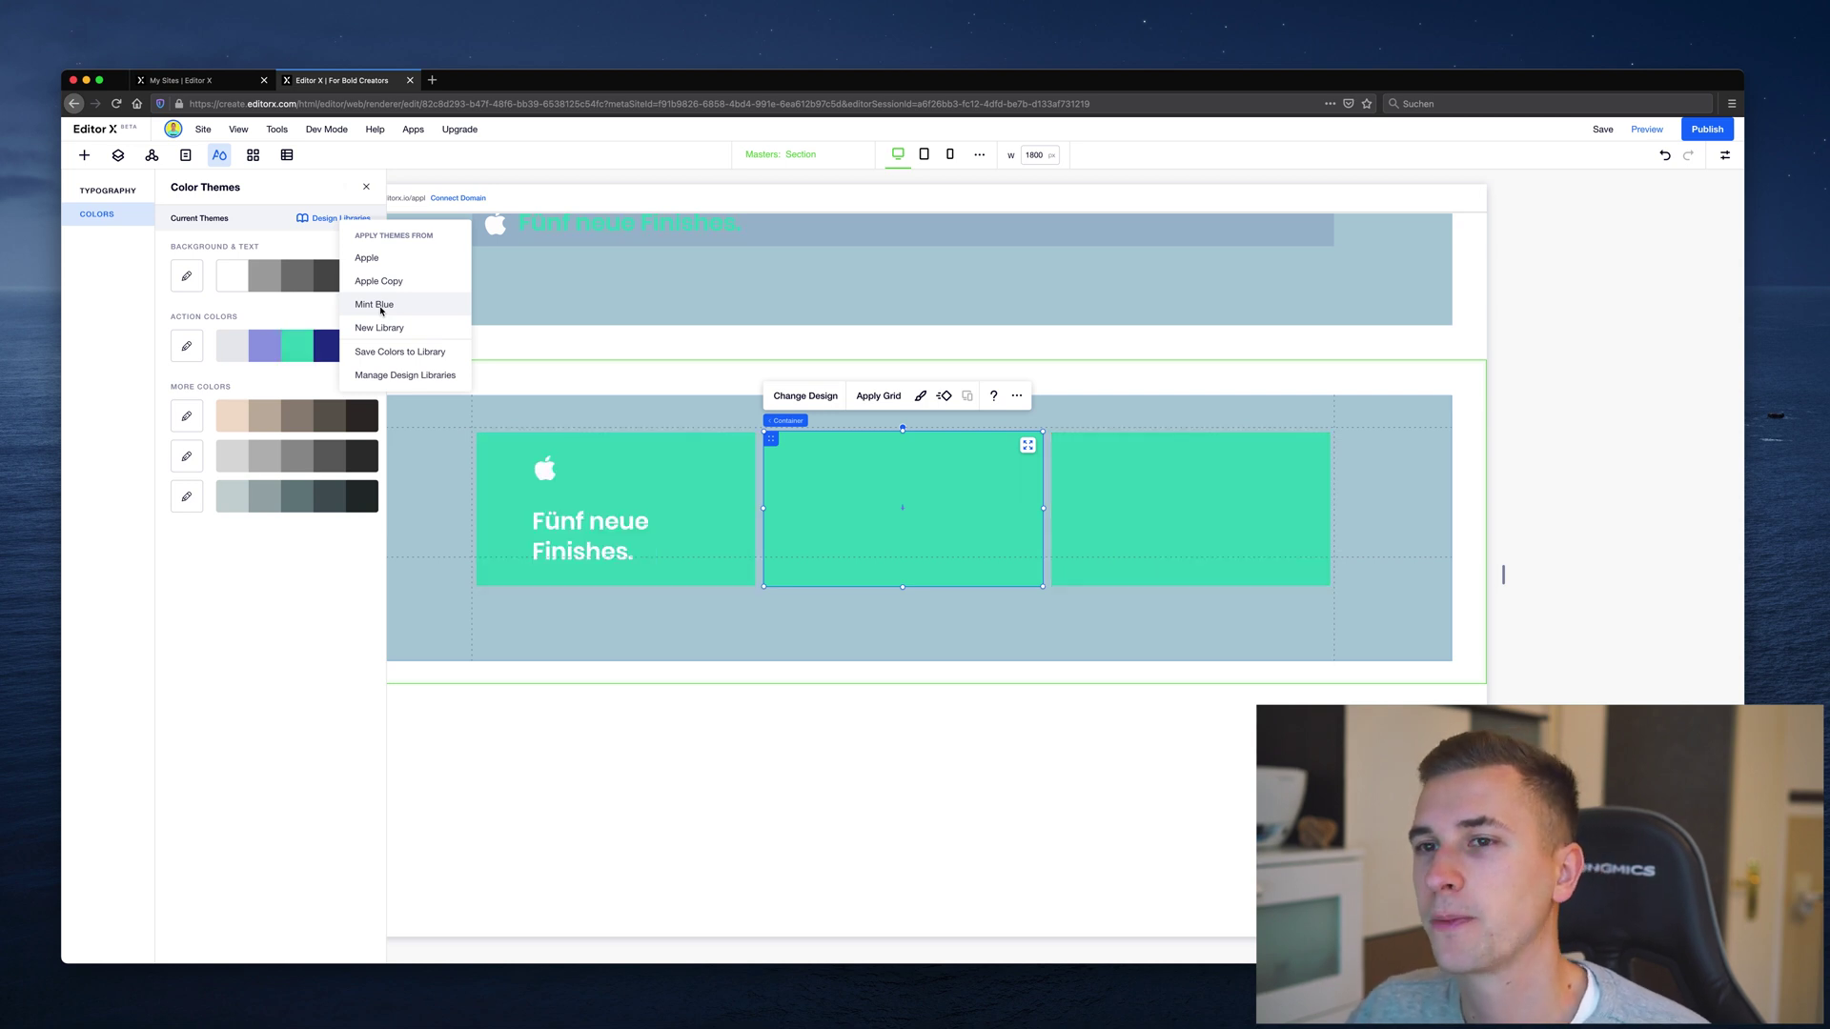
click(381, 306)
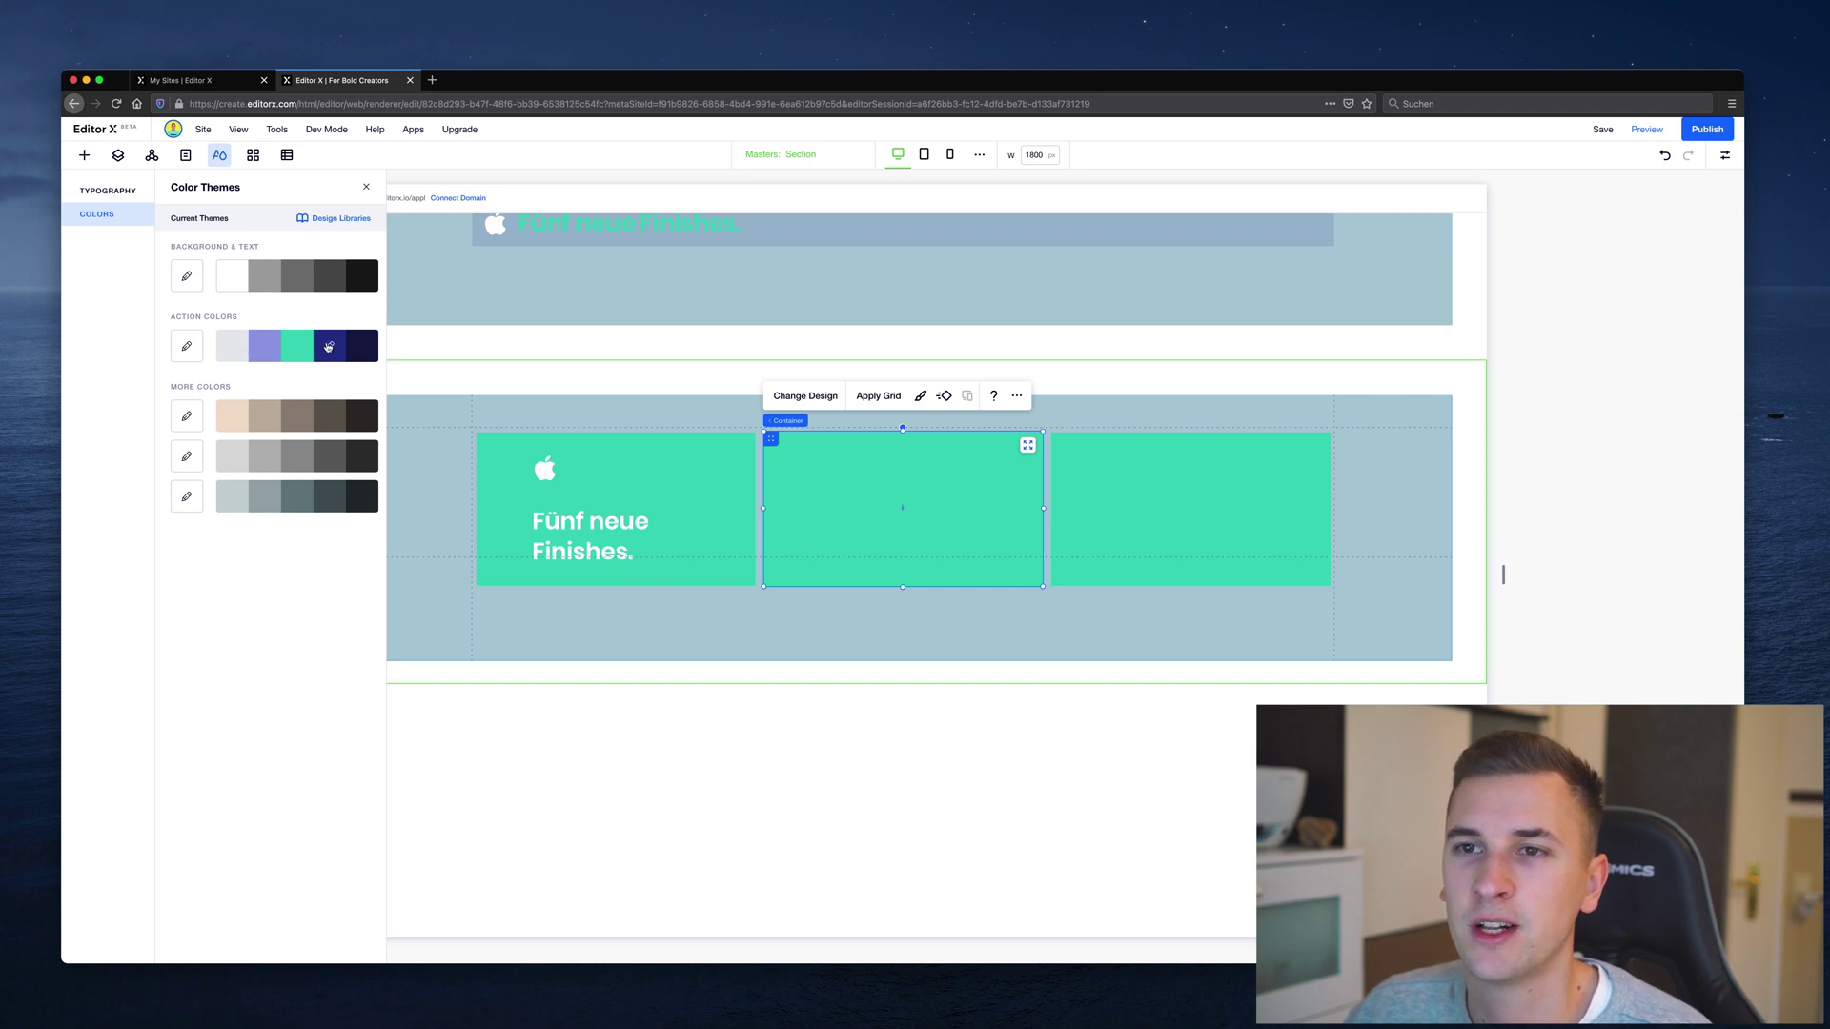
Nudge the action colour hue slightly toward a lighter mint and apply it
click(186, 347)
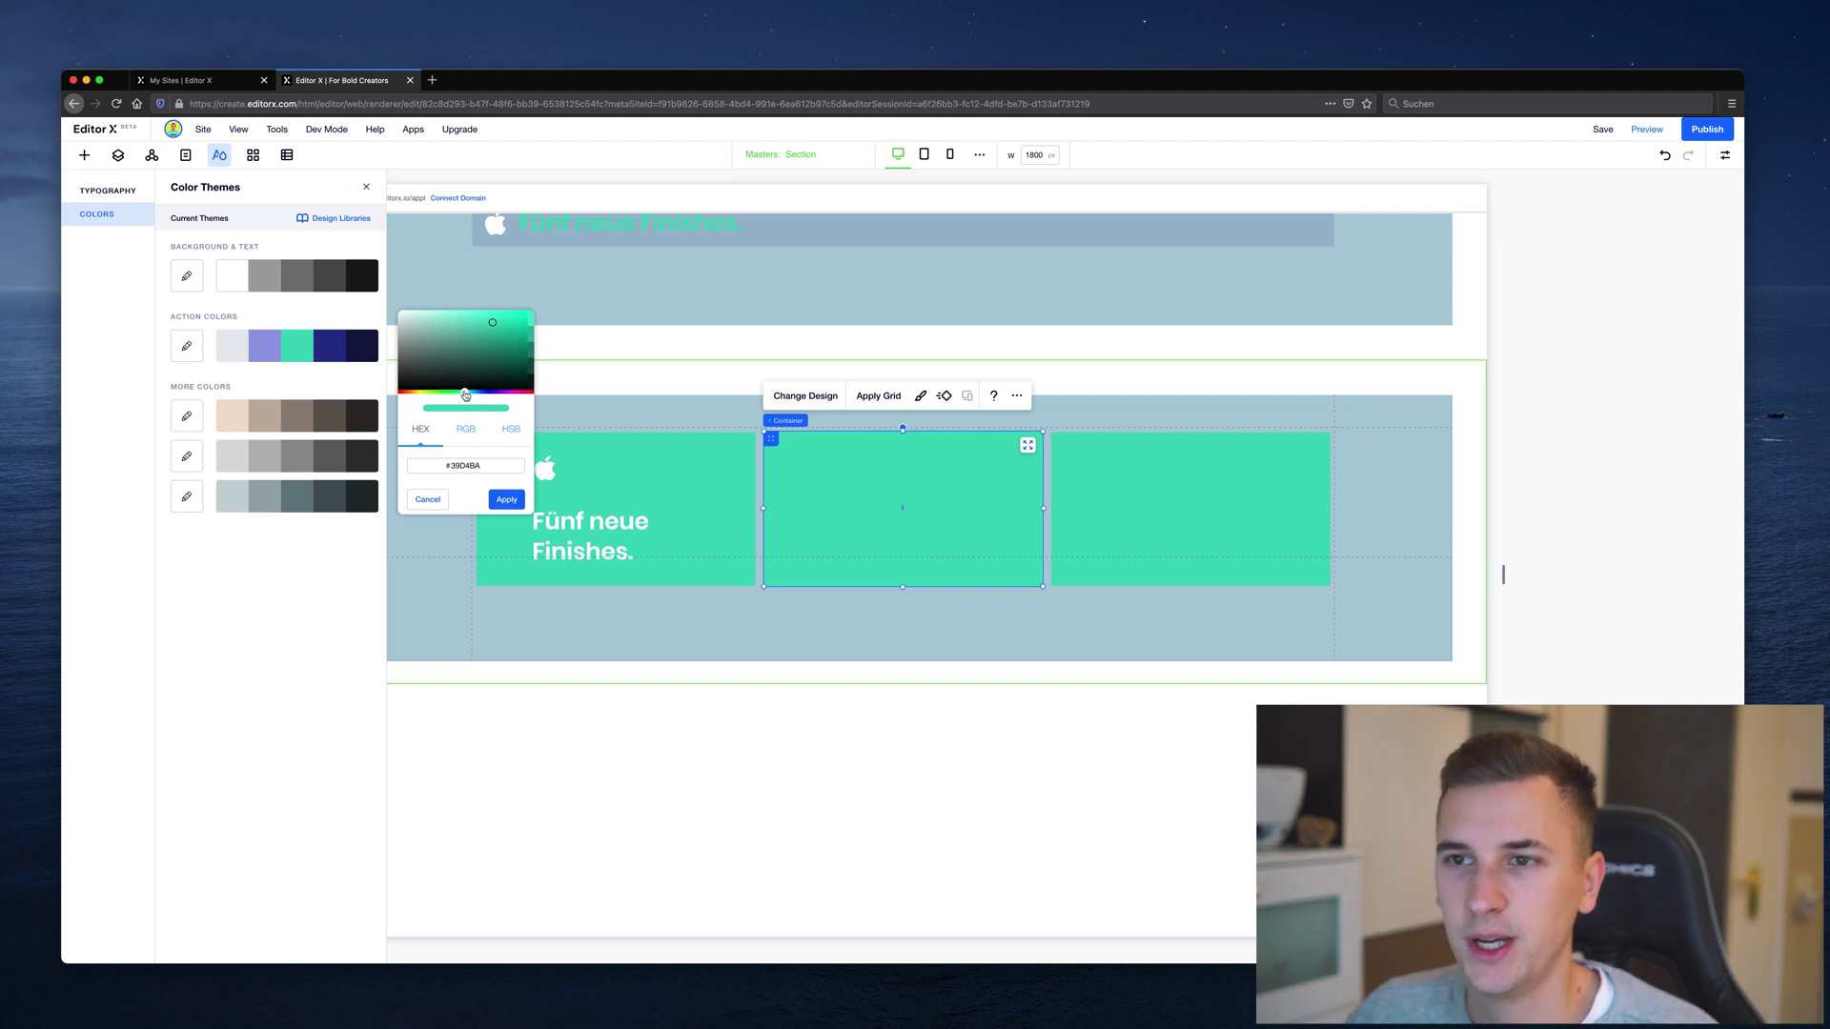
drag(464, 395, 462, 393)
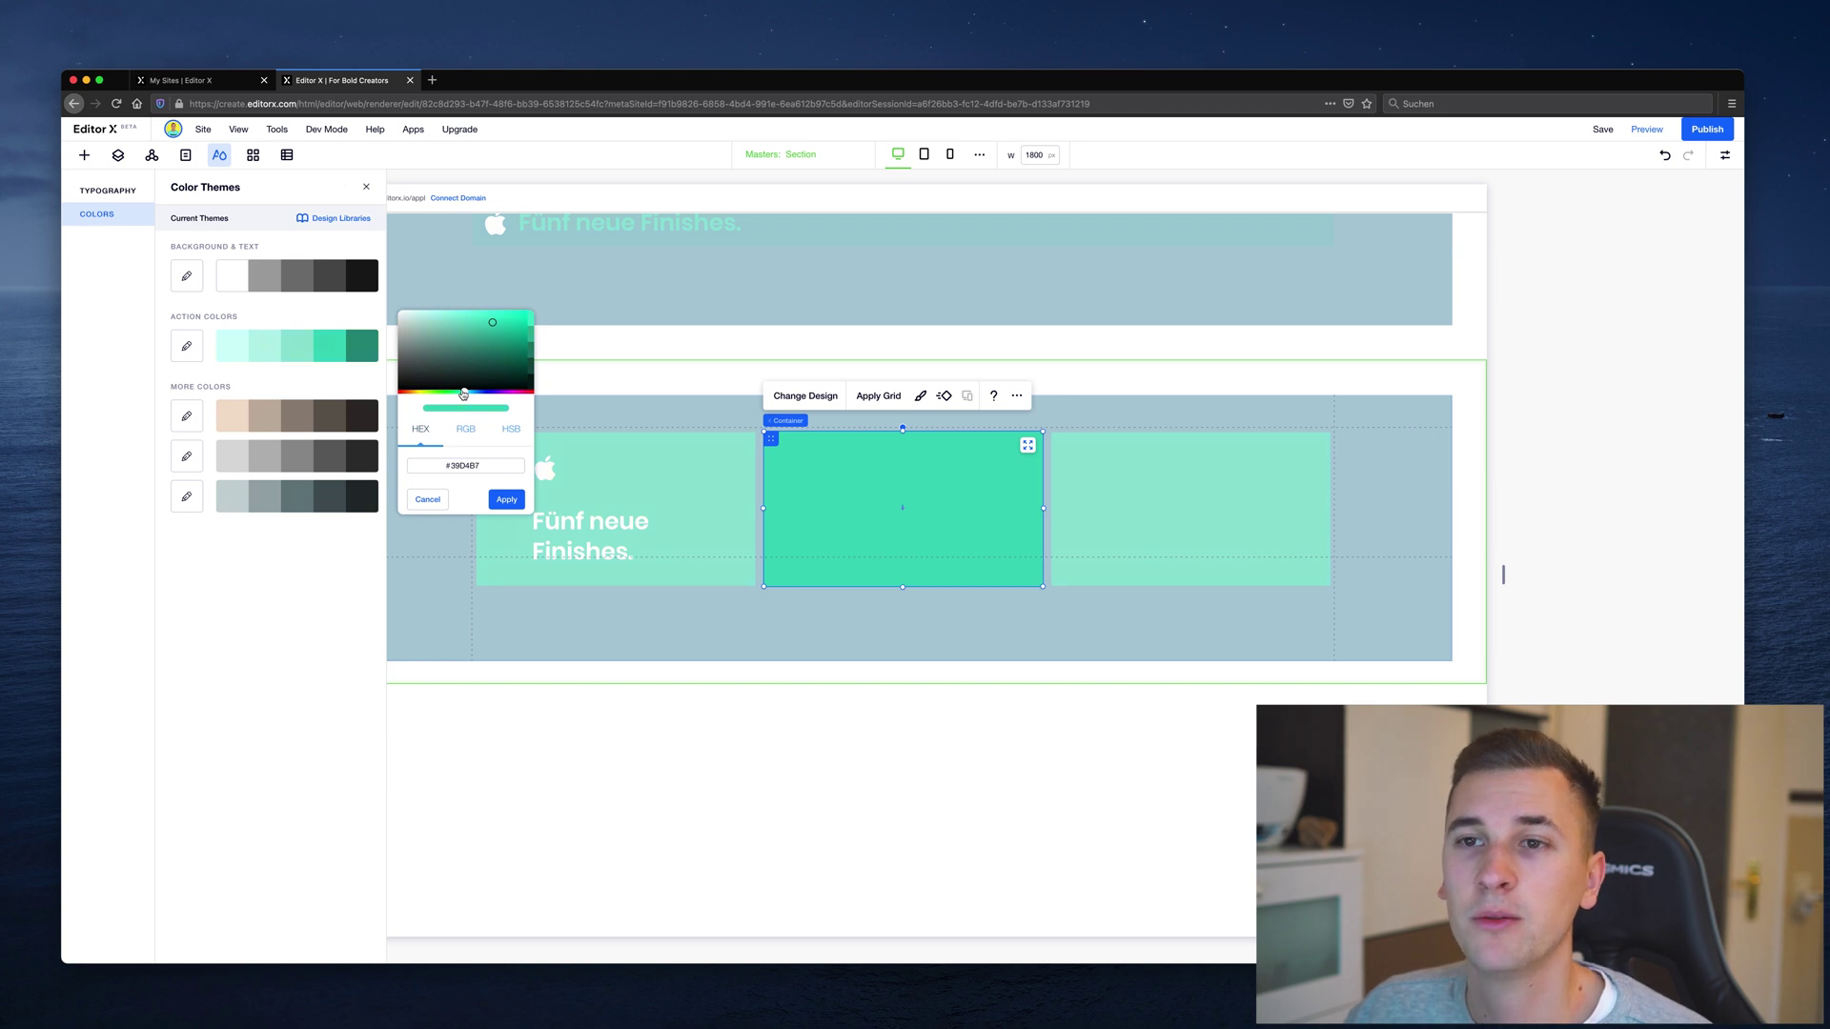
click(216, 735)
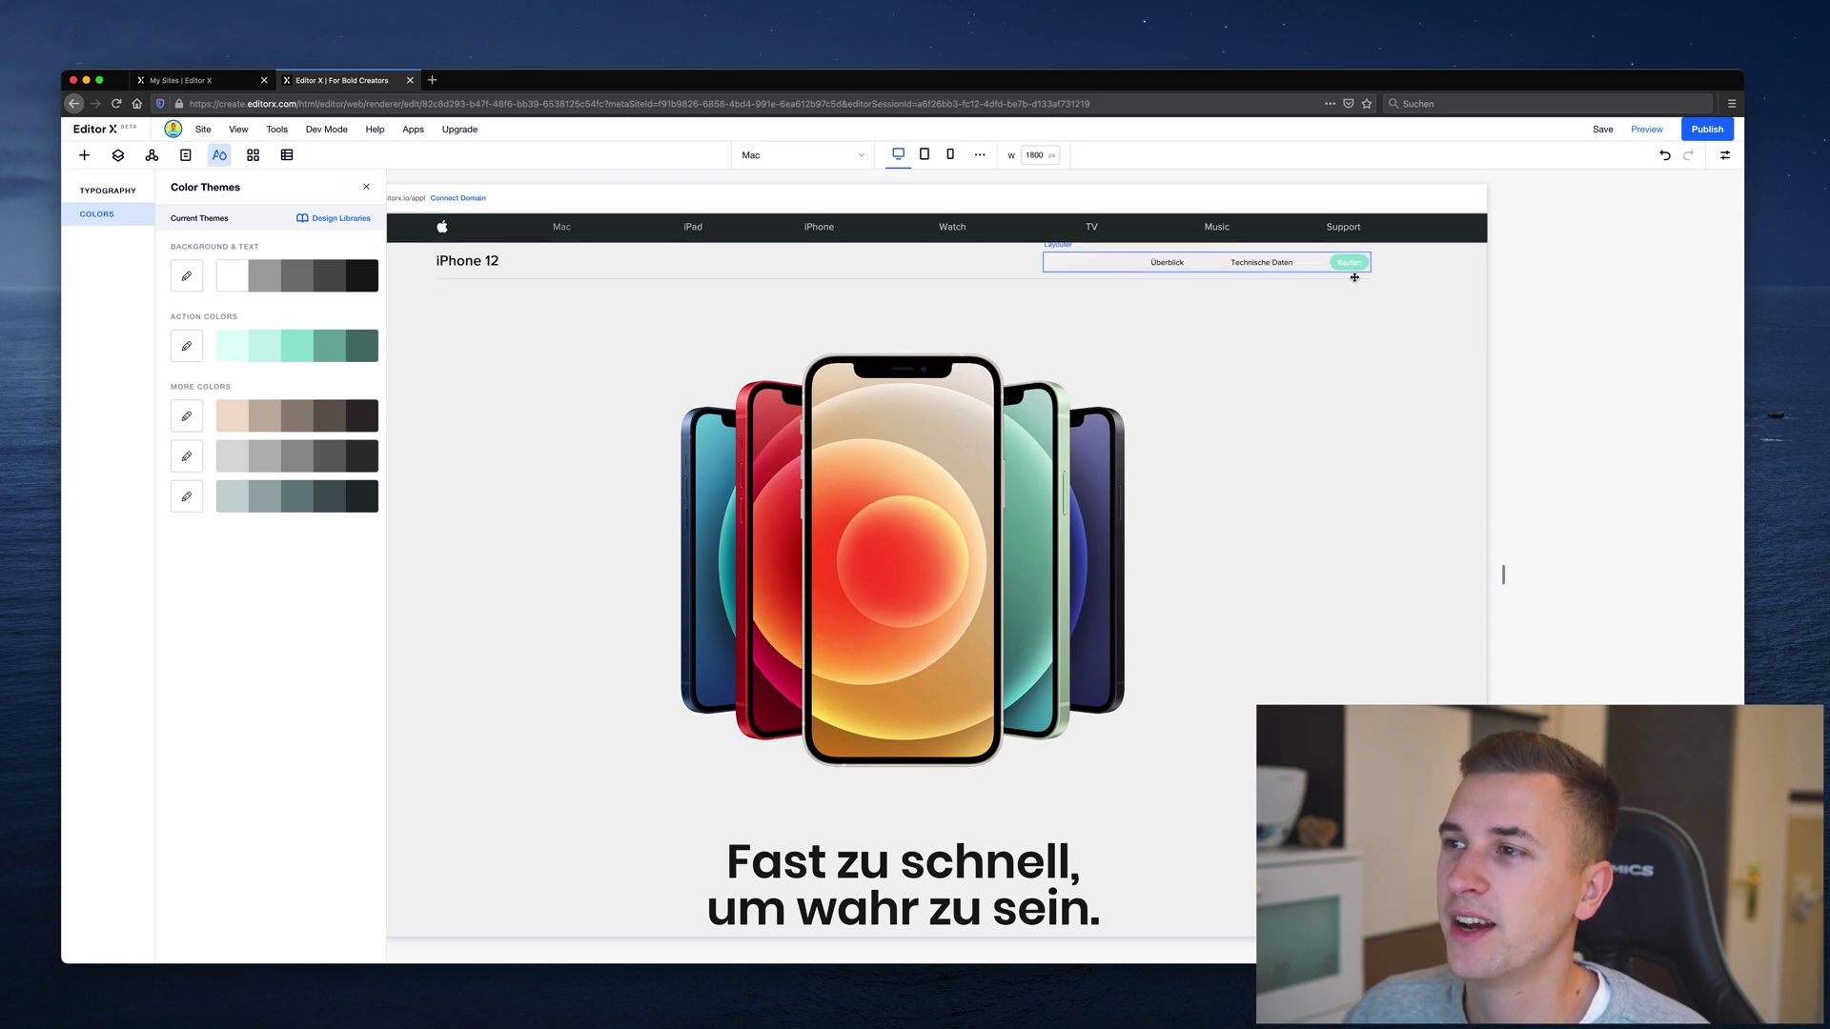
click(749, 155)
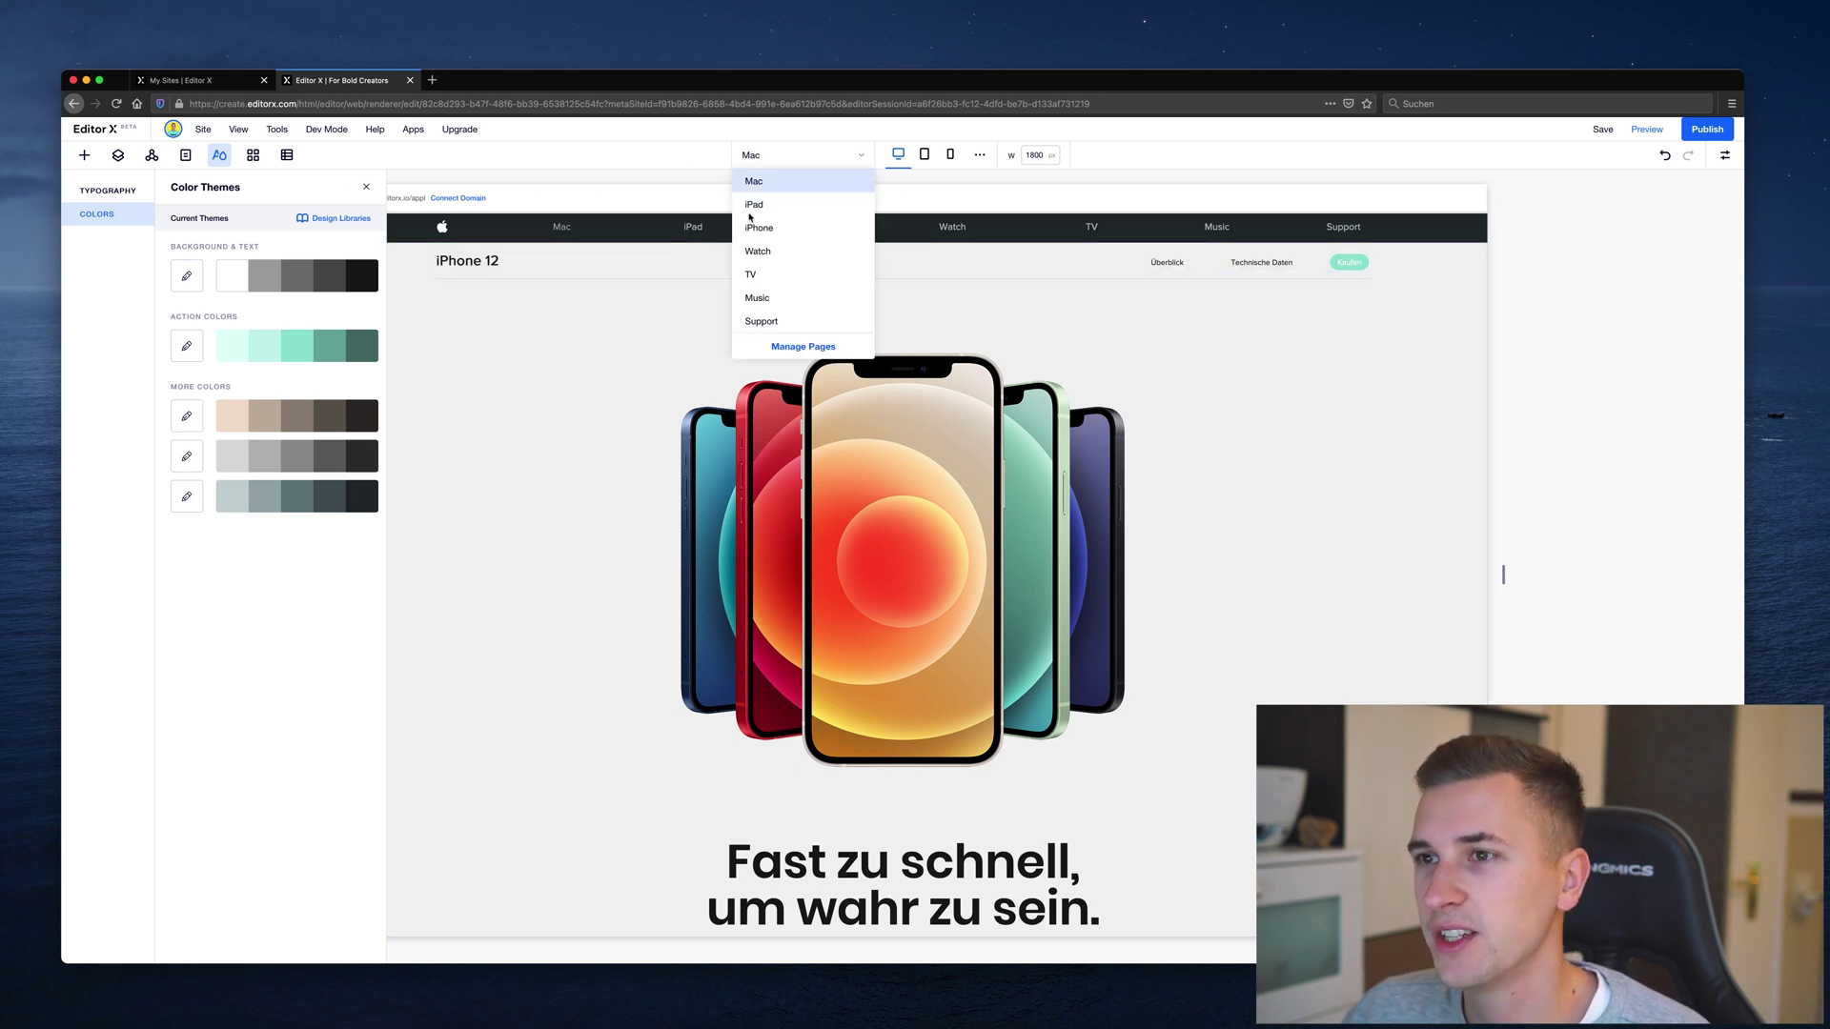
click(752, 253)
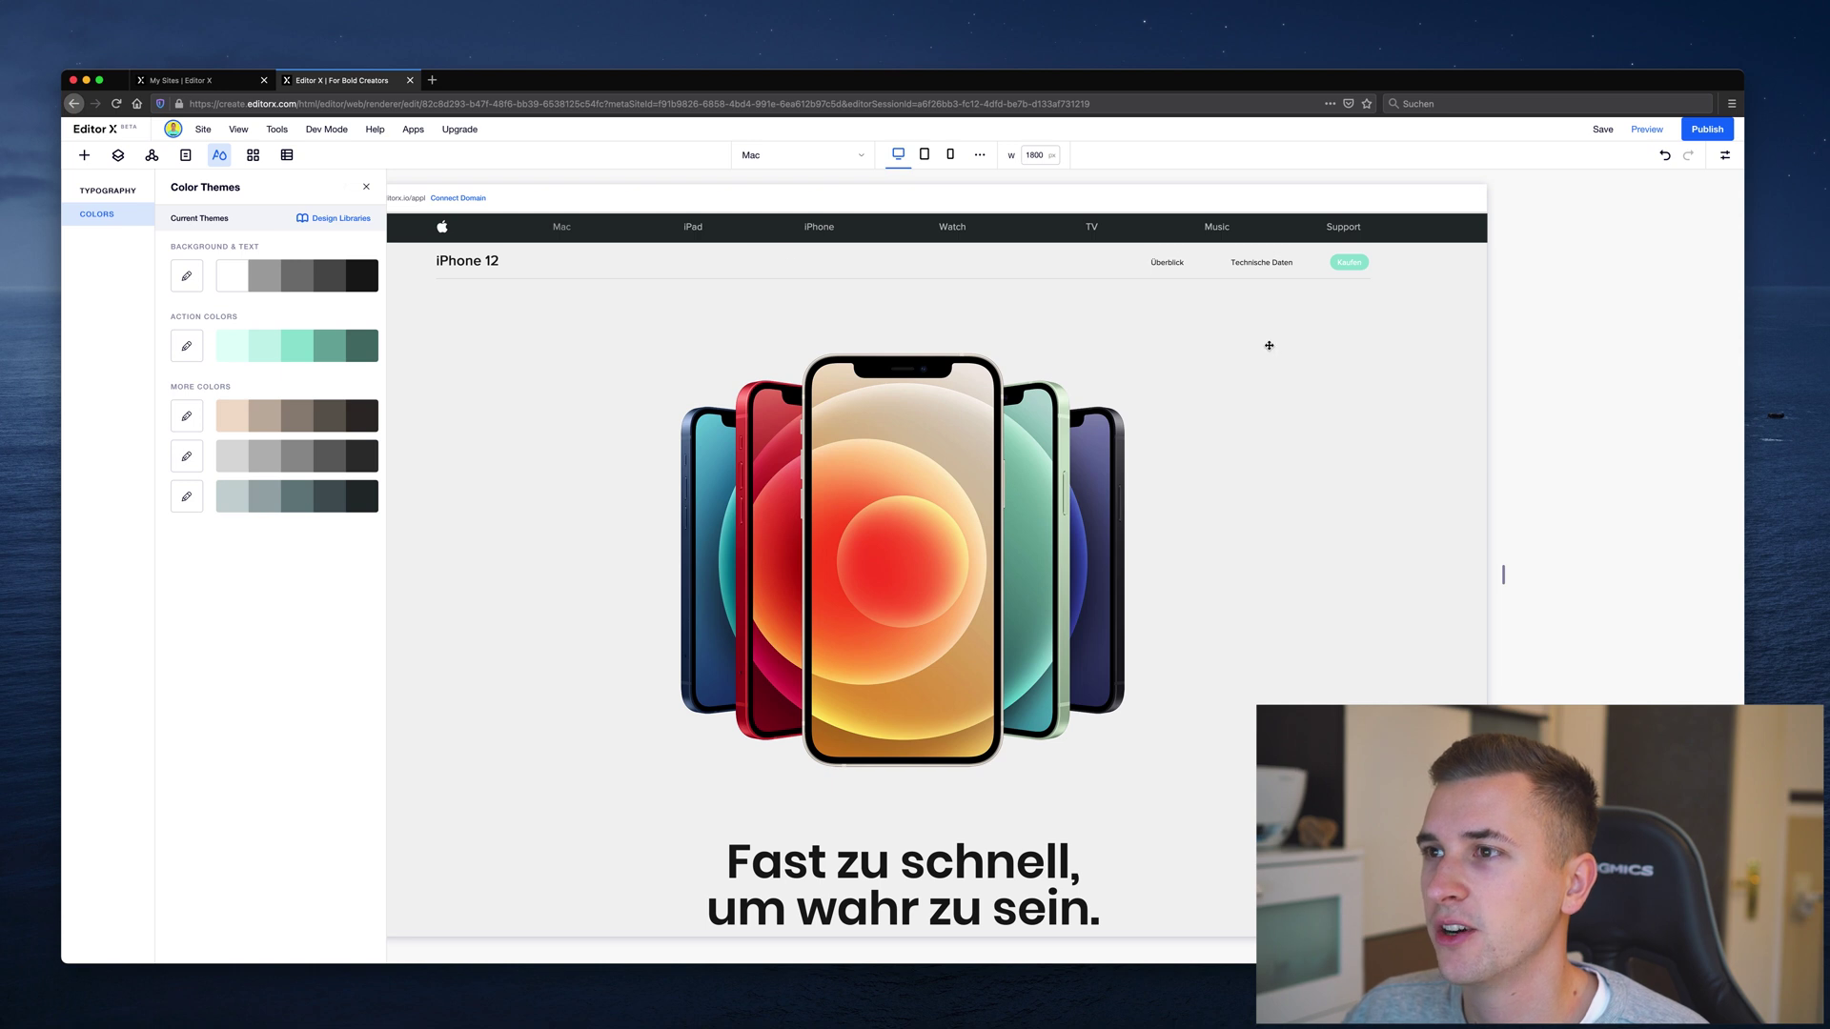